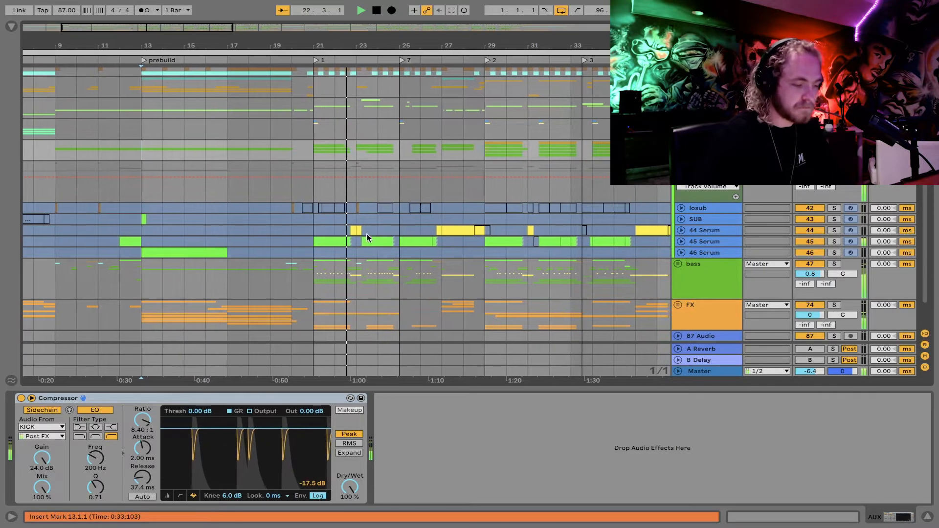
# Play the section from bar 21 and unfold the vocal group to examine its tracks
pyautogui.press('space')
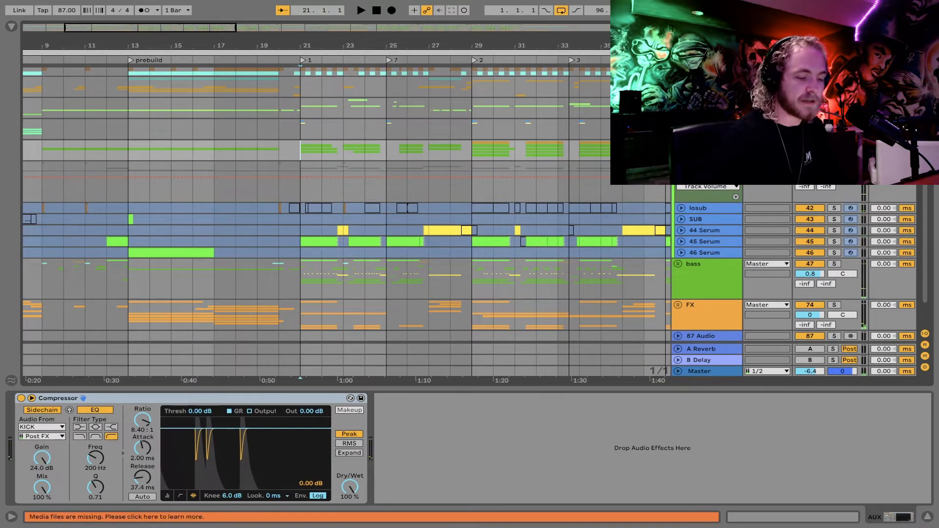
pyautogui.press('space')
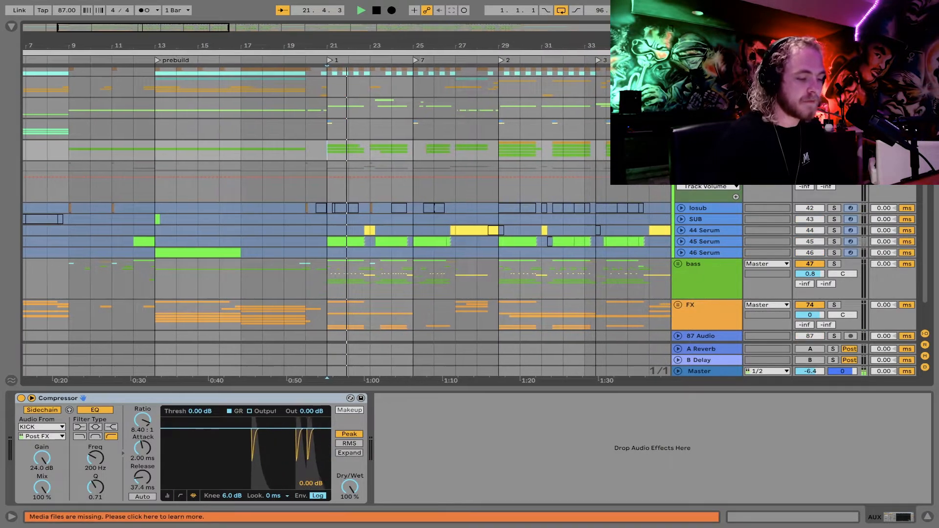
pyautogui.click(678, 103)
pyautogui.scroll(-3, 444, 203)
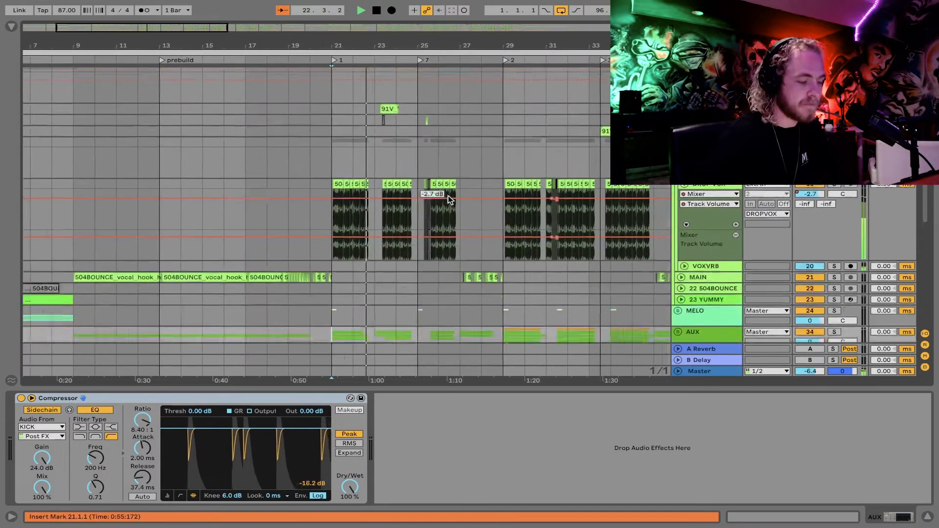
pyautogui.press('space')
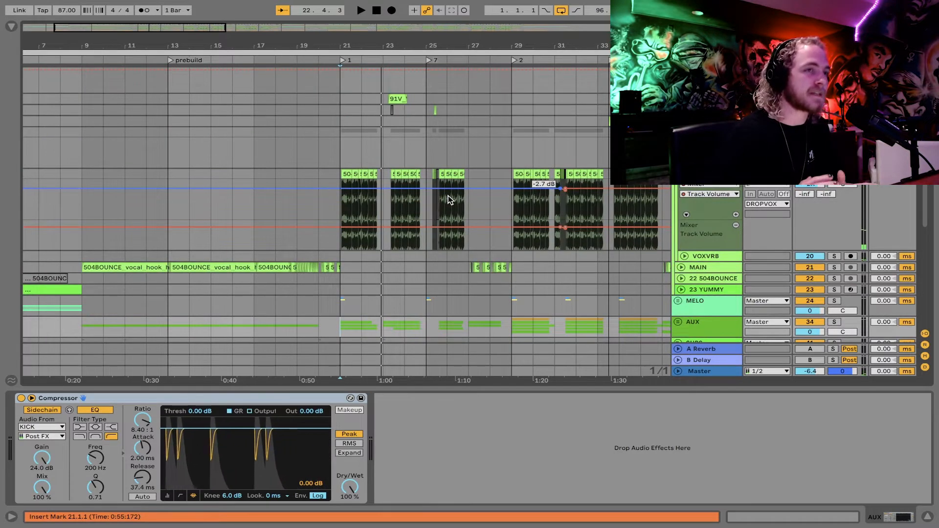
# Solo and unfold the MAIN vocal track, and listen to its hook clip from bar 13
pyautogui.click(190, 266)
pyautogui.click(835, 268)
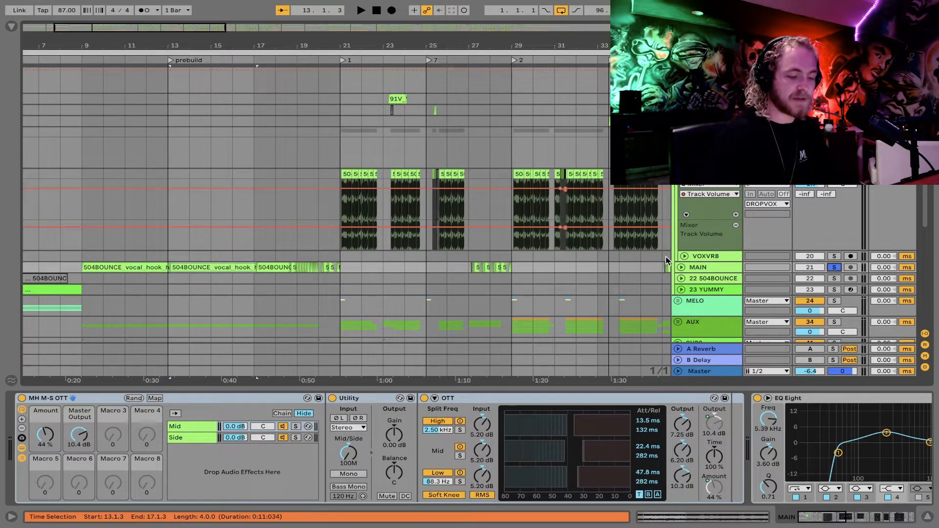
pyautogui.click(682, 267)
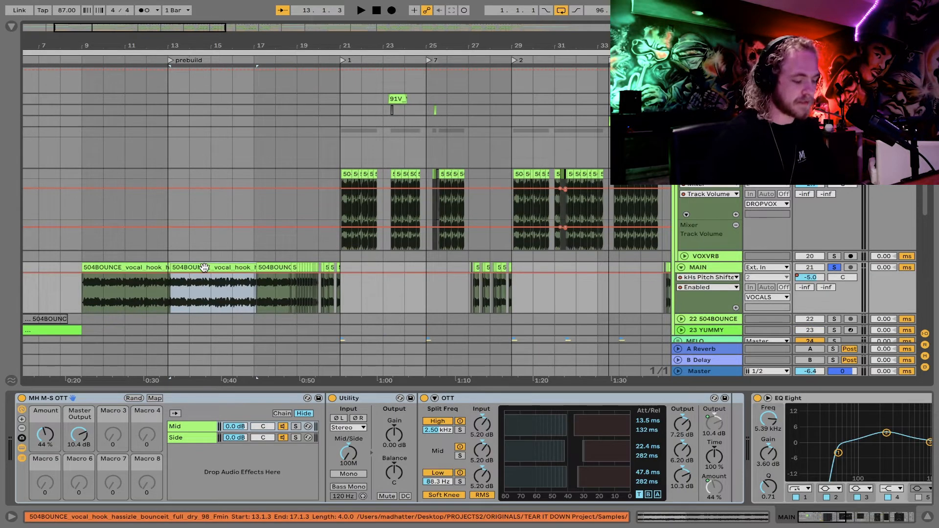
pyautogui.press('space')
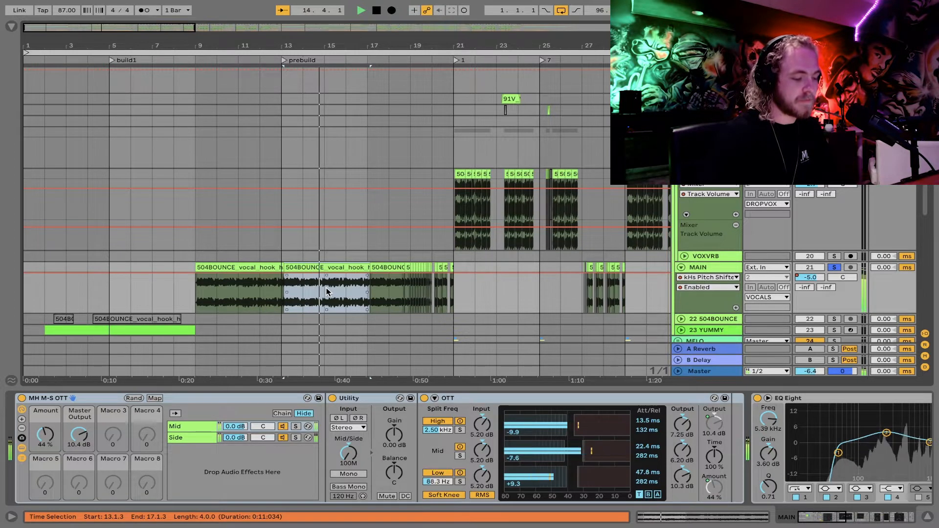
pyautogui.press('space')
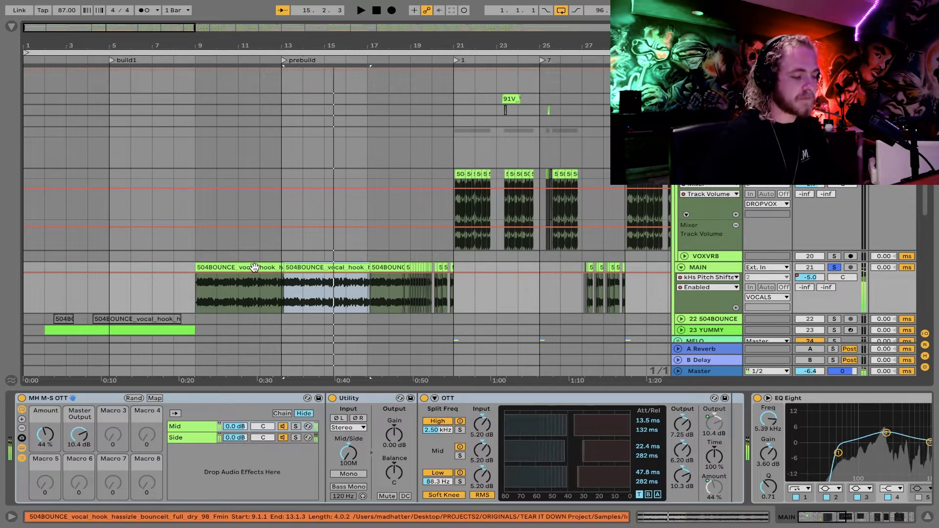
# Copy the bar 9 vocal hook clip from MAIN onto a new audio track at bar 145 and solo that track
pyautogui.click(255, 267)
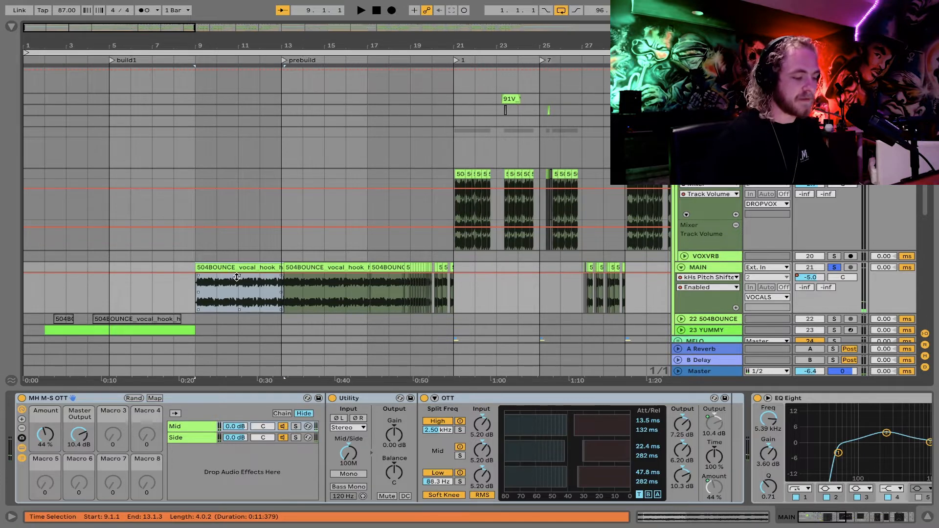
pyautogui.hscroll(20, 237, 277)
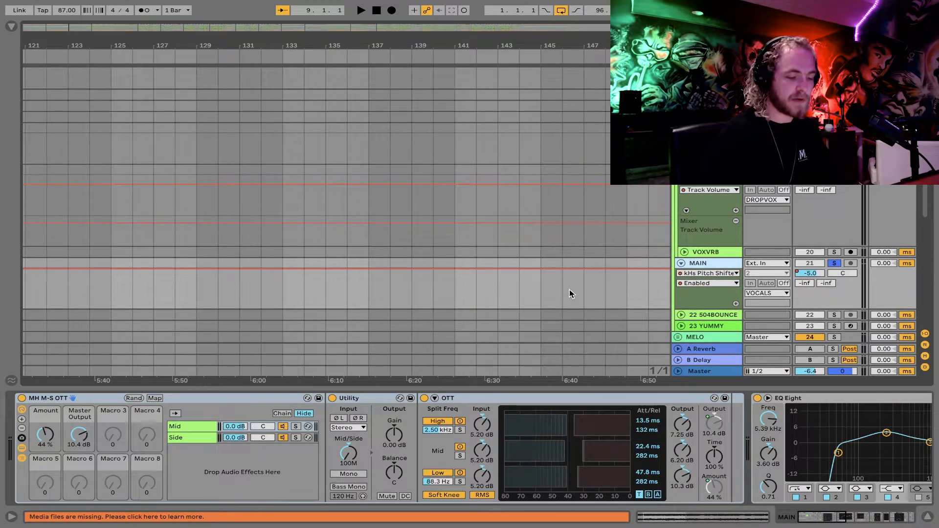
pyautogui.hotkey('ctrl', 't')
pyautogui.click(540, 277)
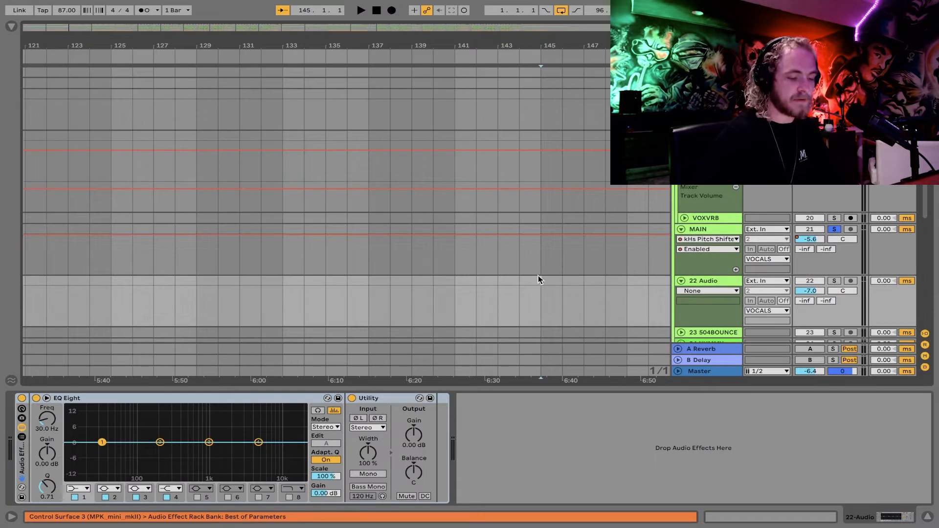
pyautogui.press('super+v')
pyautogui.hscroll(3, 563, 280)
pyautogui.press('space')
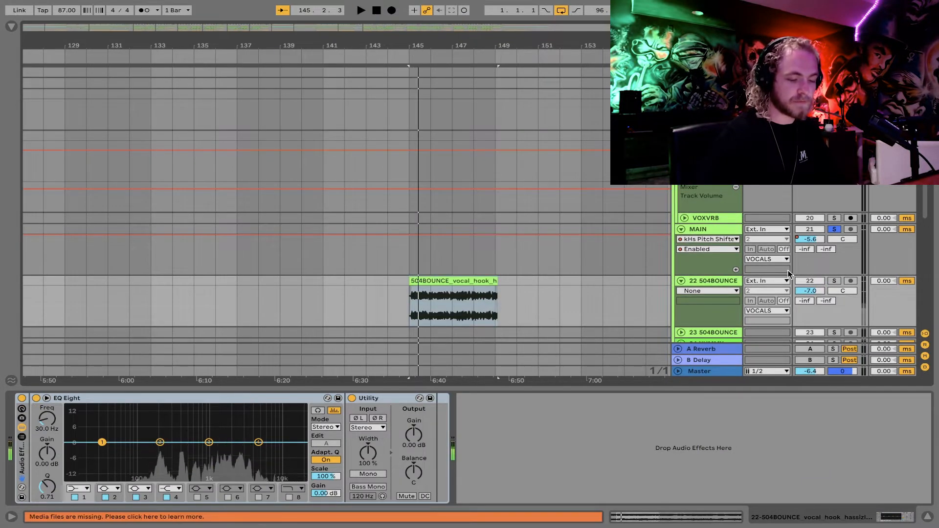
pyautogui.click(835, 281)
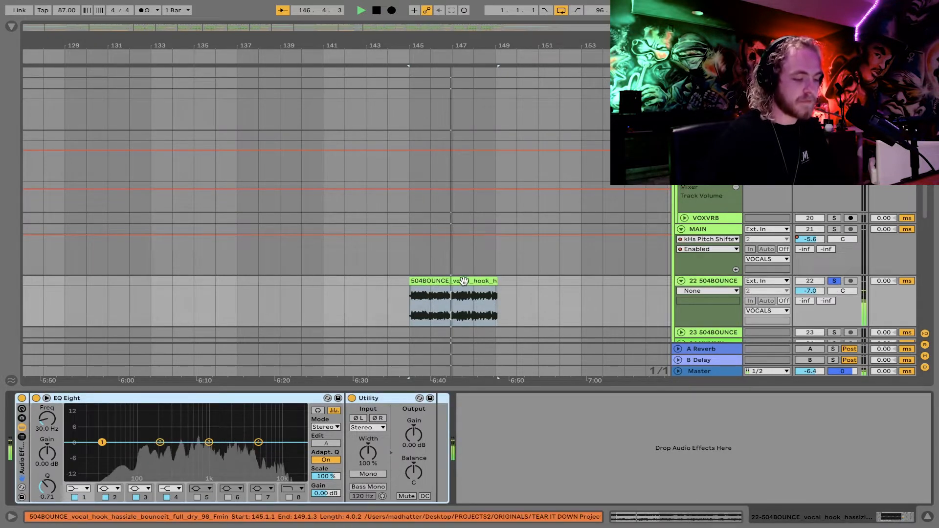
# Set the arrangement's fixed grid to 1/16 for editing the copied vocal clip
pyautogui.click(448, 301)
pyautogui.press('+')
pyautogui.press('+')
pyautogui.press('+')
pyautogui.rightClick(448, 302)
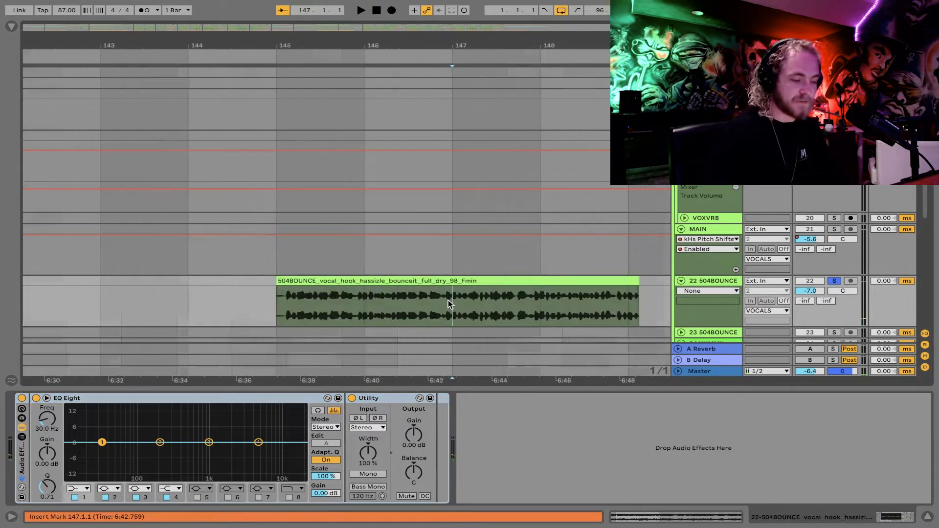
pyautogui.click(448, 304)
pyautogui.rightClick(460, 320)
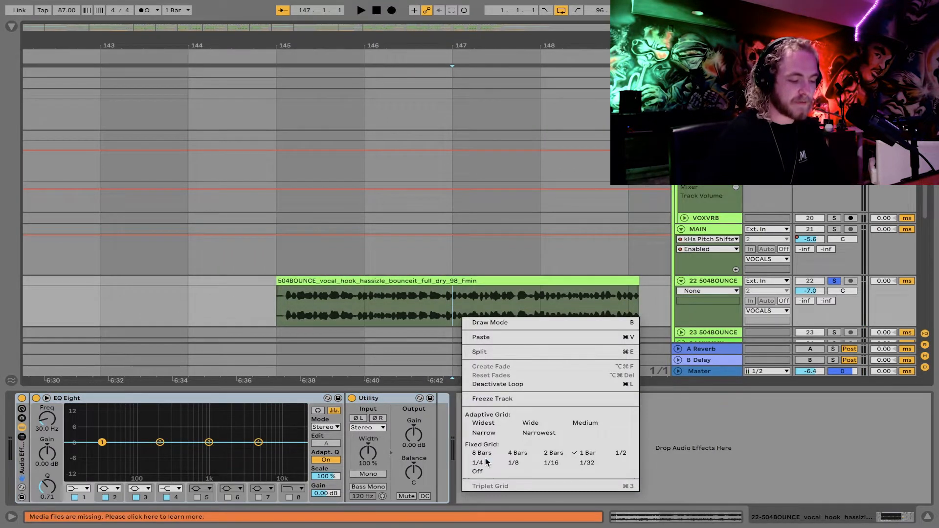
pyautogui.click(543, 465)
# Audition the phrase from 146.4.4 to 147.2.4 in the copied vocal clip and split it out at those boundaries
pyautogui.moveTo(446, 303); pyautogui.dragTo(491, 300)
pyautogui.press('space')
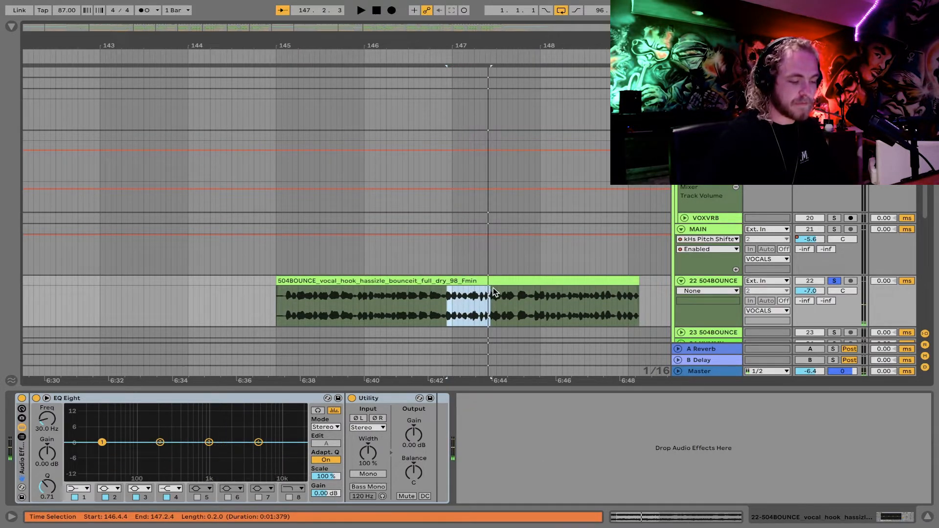
pyautogui.keyDown('shift'); pyautogui.click(502, 290); pyautogui.keyUp('shift')
pyautogui.press('space')
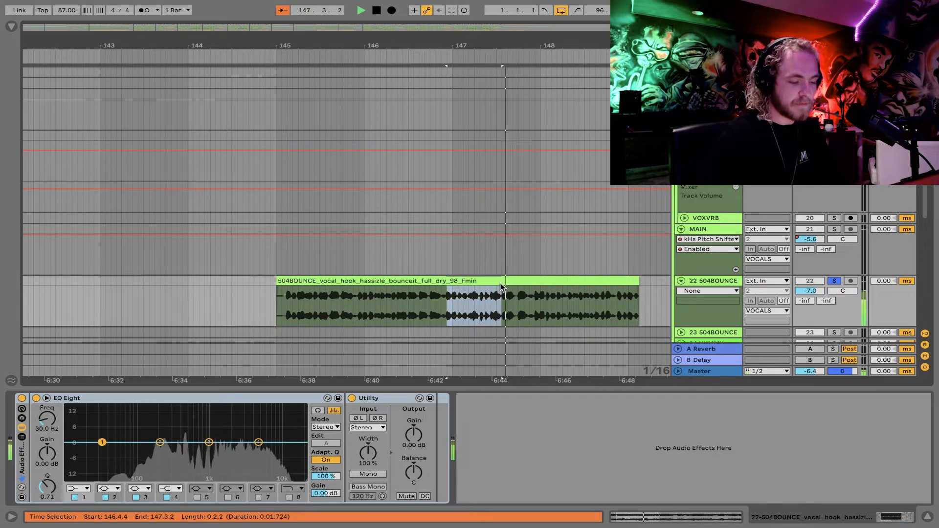
pyautogui.keyDown('shift'); pyautogui.click(493, 289); pyautogui.keyUp('shift')
pyautogui.press('space')
pyautogui.press('space')
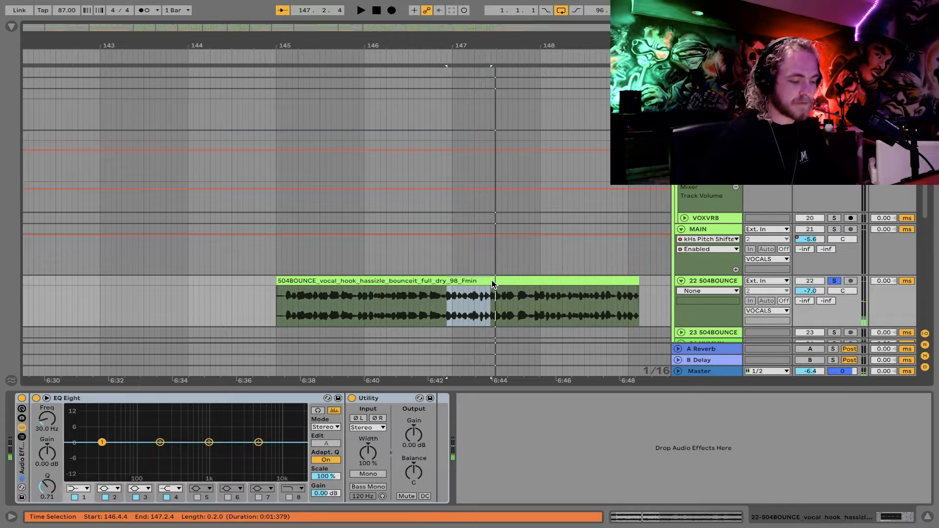
pyautogui.hotkey('ctrl', 'e')
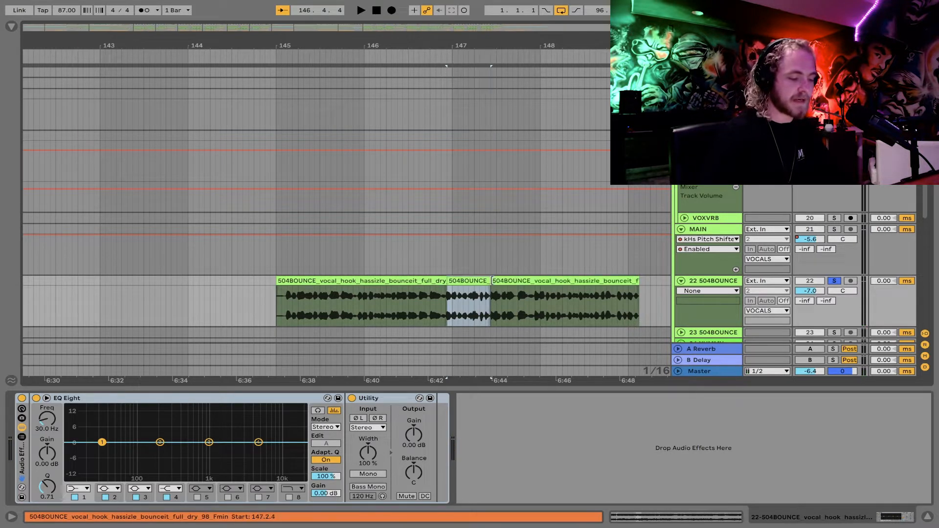
# Delete the vocal clip pieces before and after the isolated phrase
pyautogui.click(520, 281)
pyautogui.press('Delete')
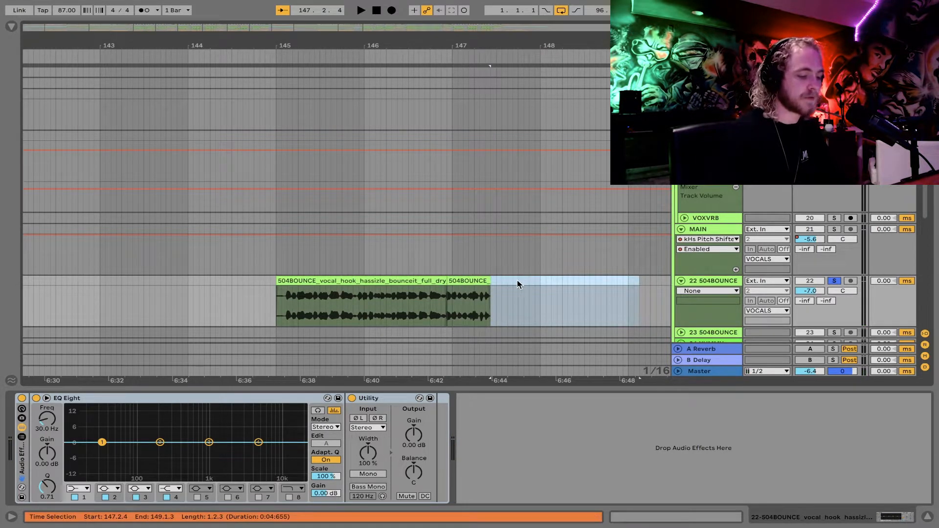
pyautogui.click(373, 286)
pyautogui.press('Delete')
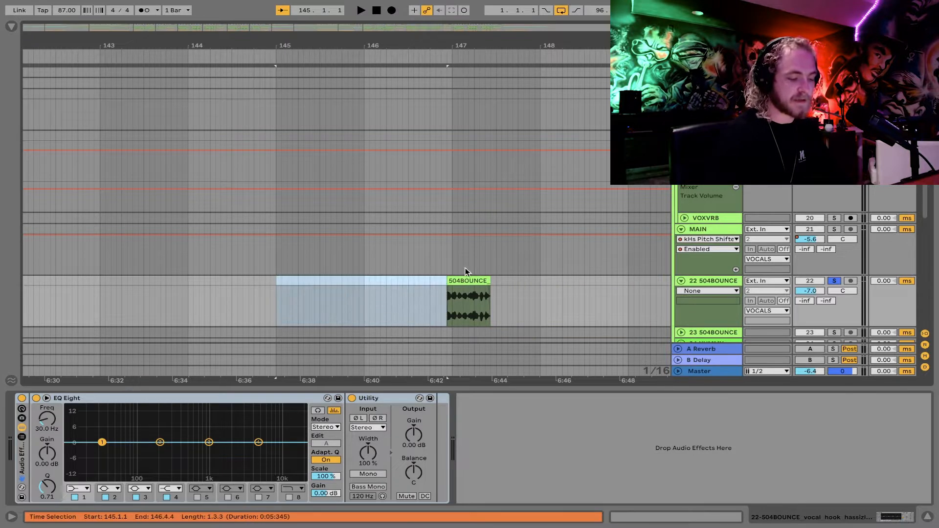
# Move the isolated vocal phrase to start at 147.1.2 and play it back
pyautogui.click(467, 286)
pyautogui.click(470, 308)
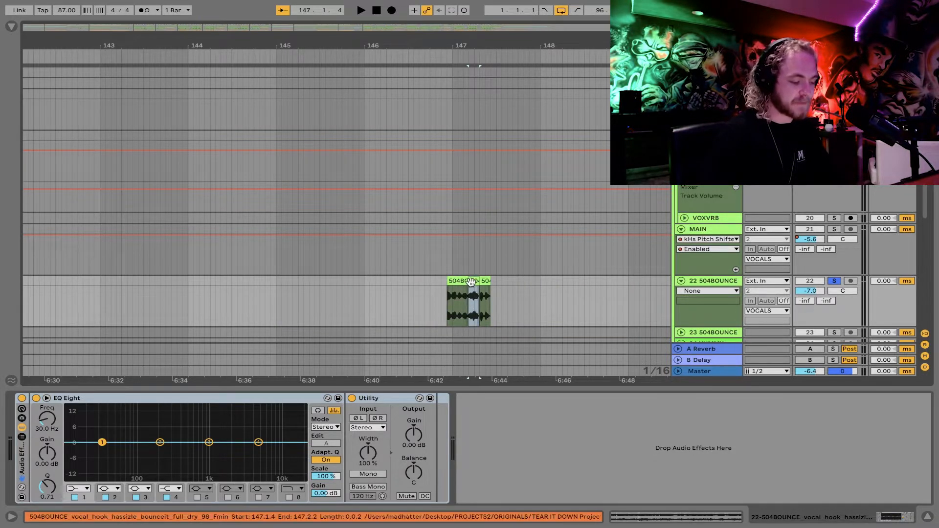
pyautogui.moveTo(471, 281); pyautogui.dragTo(482, 282)
pyautogui.click(456, 281)
pyautogui.press('space')
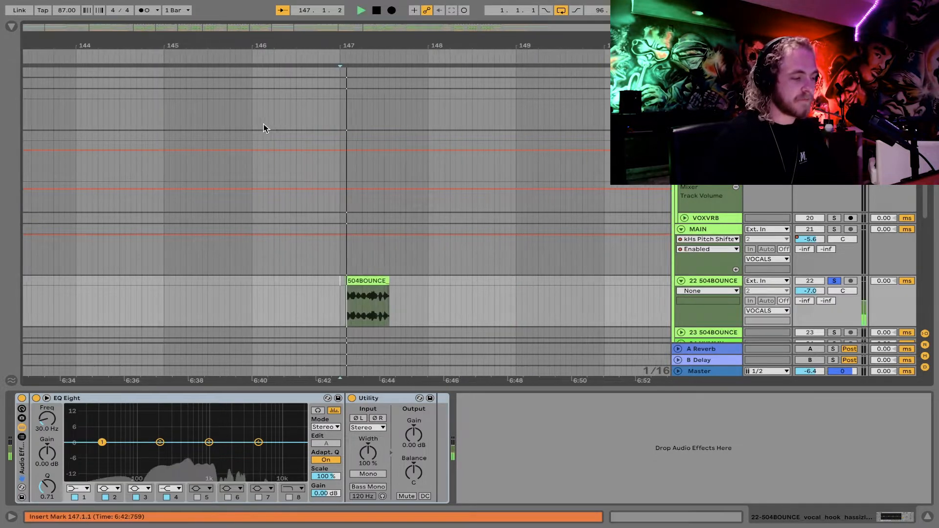
pyautogui.press('space')
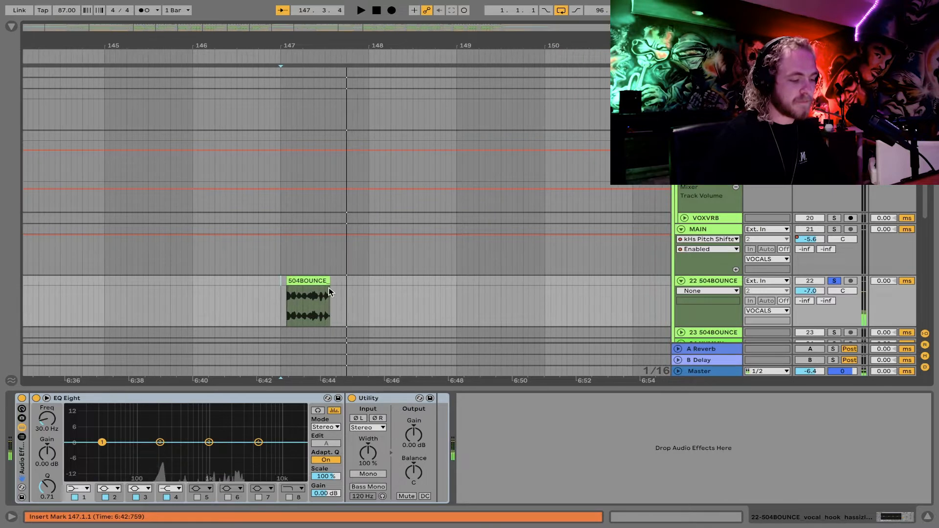
# Trim the vocal phrase's end to 147.3.1 and change its warp mode to Beats
pyautogui.click(324, 281)
pyautogui.doubleClick(321, 281)
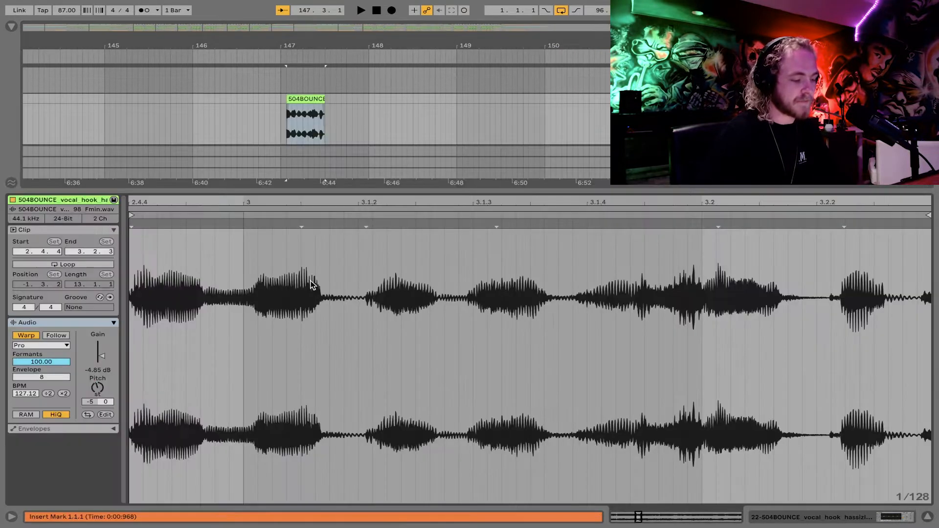
pyautogui.click(36, 347)
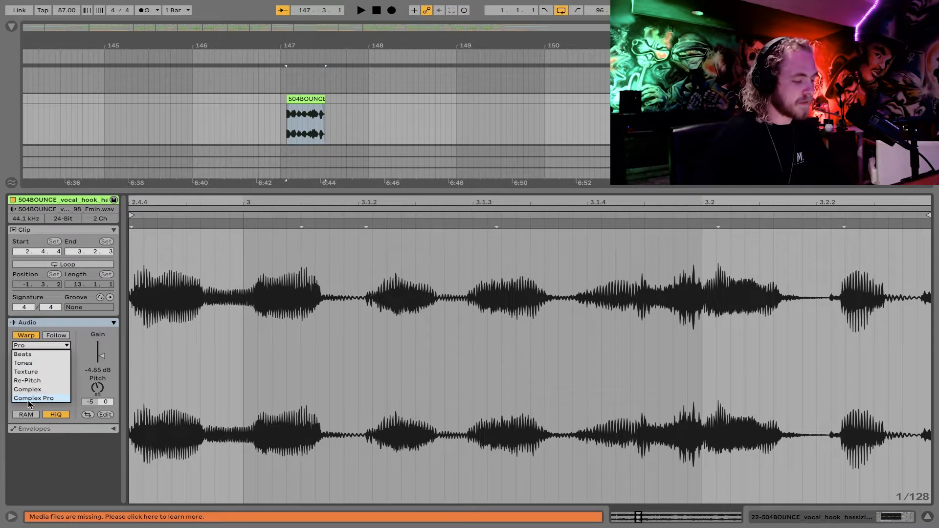
pyautogui.click(30, 354)
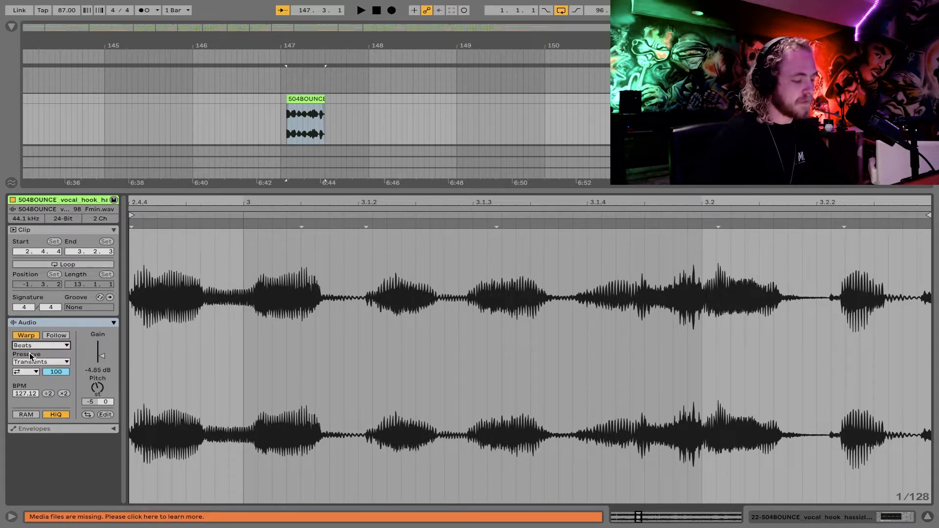
# Keep Preserve on Transients, turn the phrase's transient loop mode off, and listen to the result
pyautogui.click(34, 362)
pyautogui.click(27, 363)
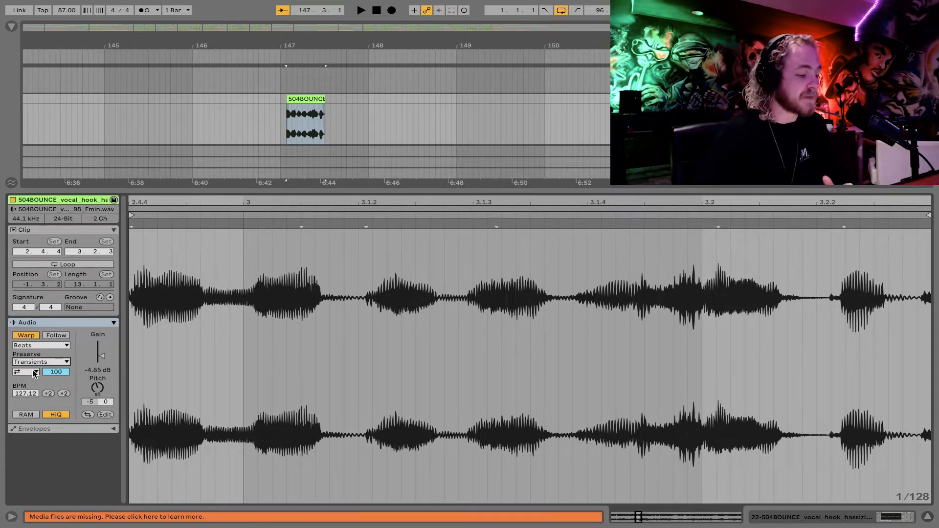
pyautogui.click(35, 373)
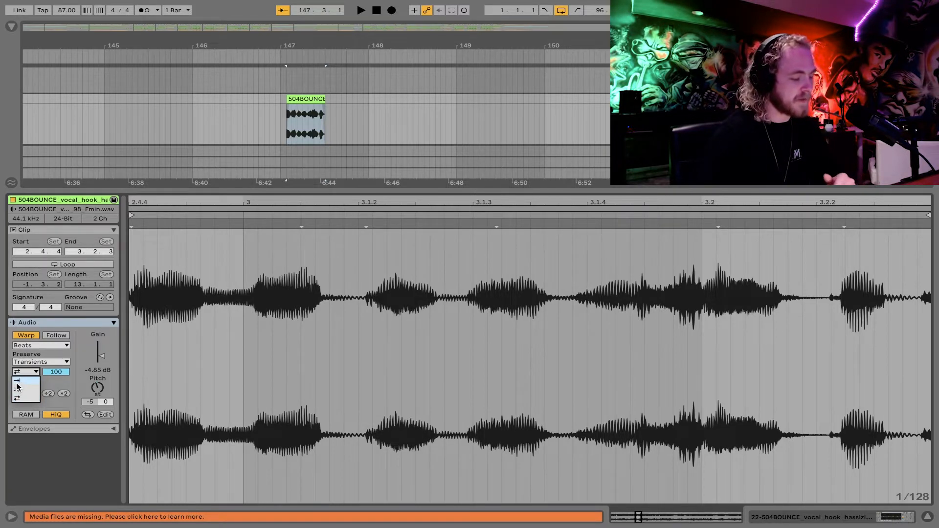
pyautogui.click(17, 387)
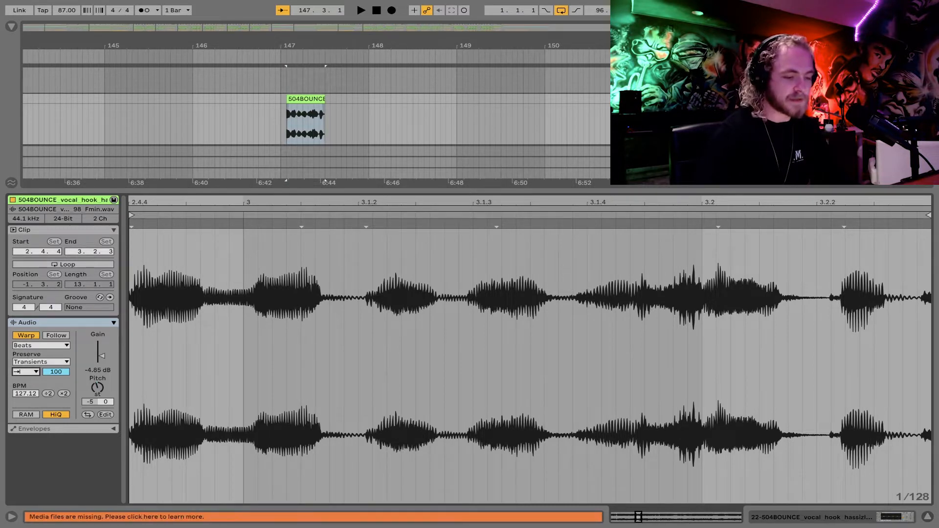
pyautogui.scroll(-2, 316, 127)
pyautogui.moveTo(763, 114); pyautogui.dragTo(763, 183)
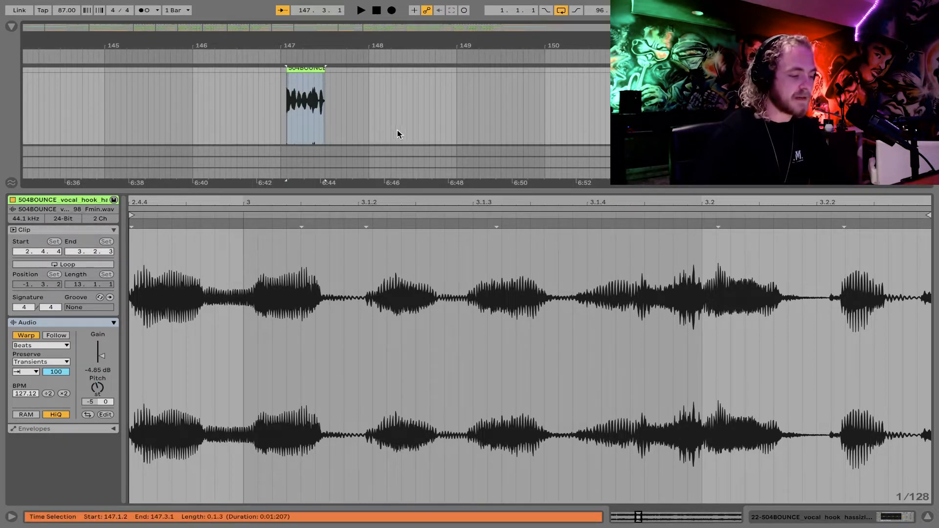
pyautogui.click(295, 253)
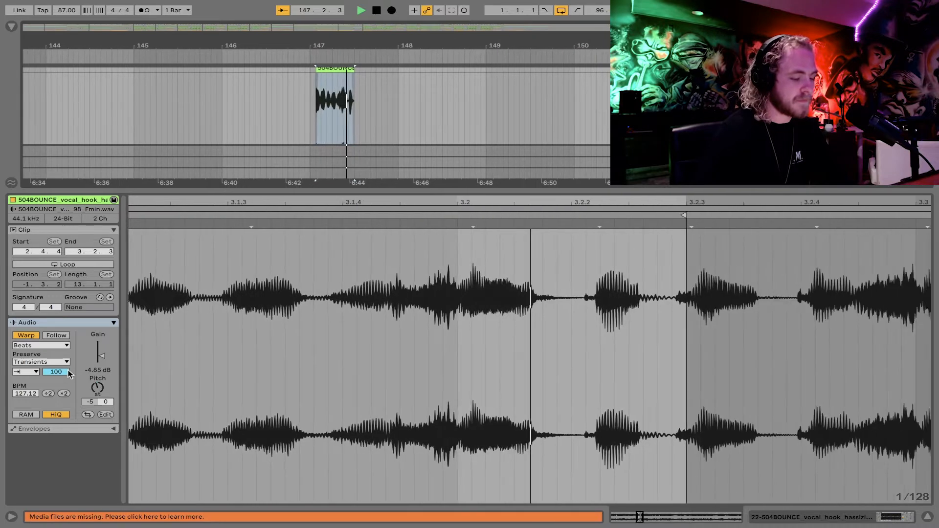
pyautogui.press('space')
# Lower the phrase's transient envelope to about 37 while auditioning it, and set Preserve to 1/16
pyautogui.moveTo(59, 373); pyautogui.dragTo(56, 392)
pyautogui.press('space')
pyautogui.press('space')
pyautogui.press('space')
pyautogui.press('space')
pyautogui.press('space')
pyautogui.press('space')
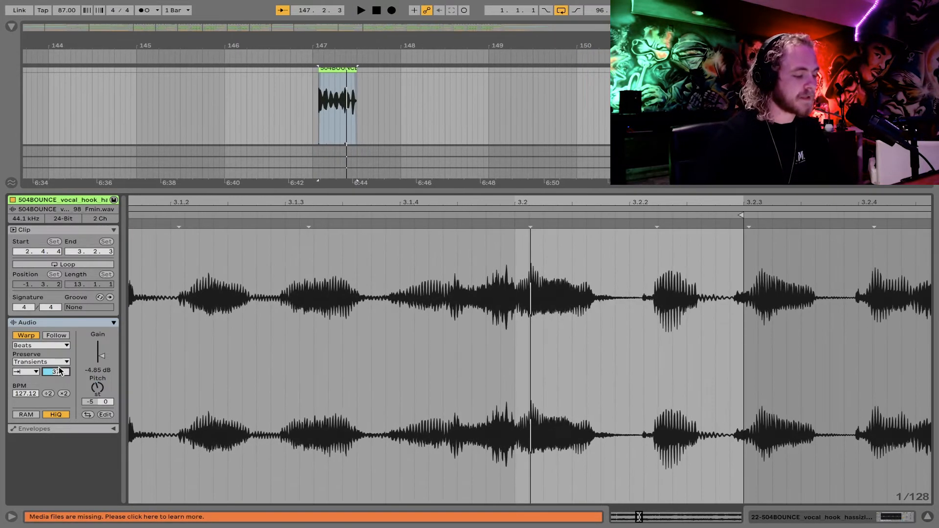
pyautogui.click(61, 362)
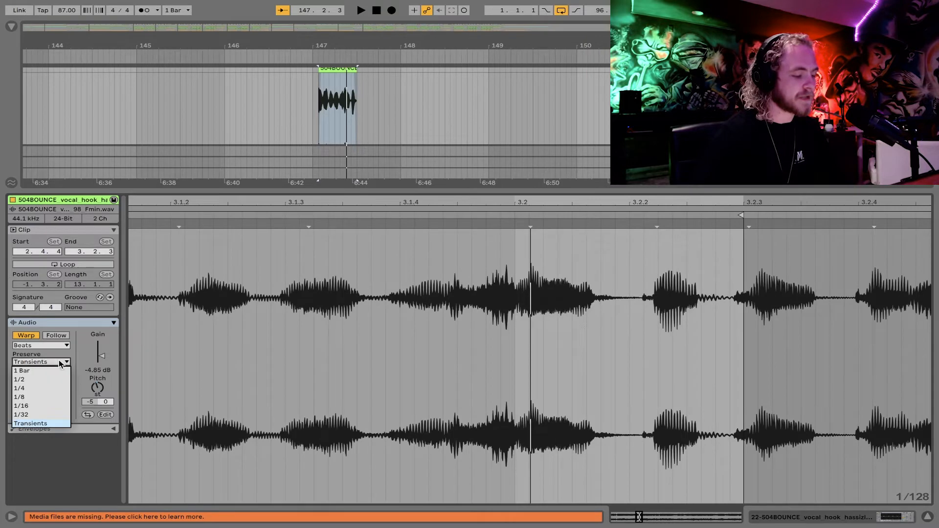
pyautogui.click(22, 406)
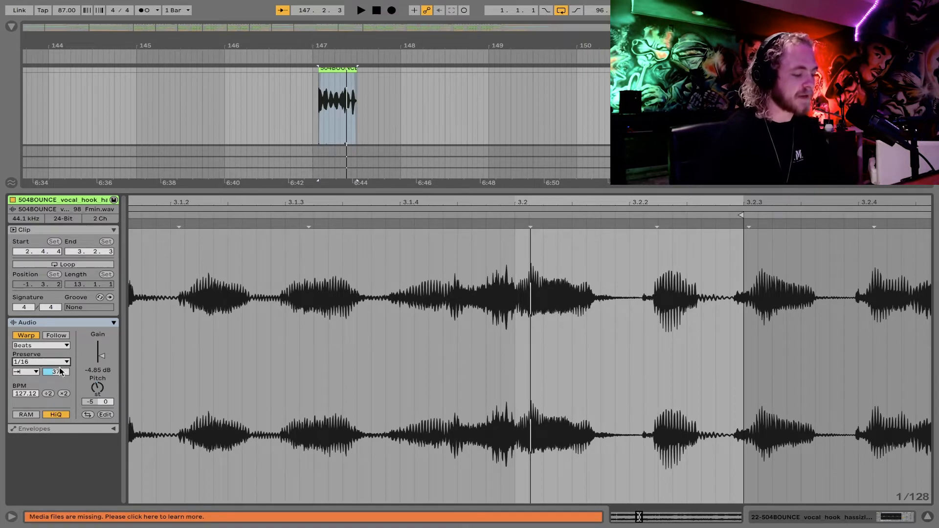
# Lower the phrase's transient envelope to about 21 while auditioning it
pyautogui.press('space')
pyautogui.moveTo(56, 372); pyautogui.dragTo(56, 373)
pyautogui.press('space')
pyautogui.press('space')
pyautogui.press('space')
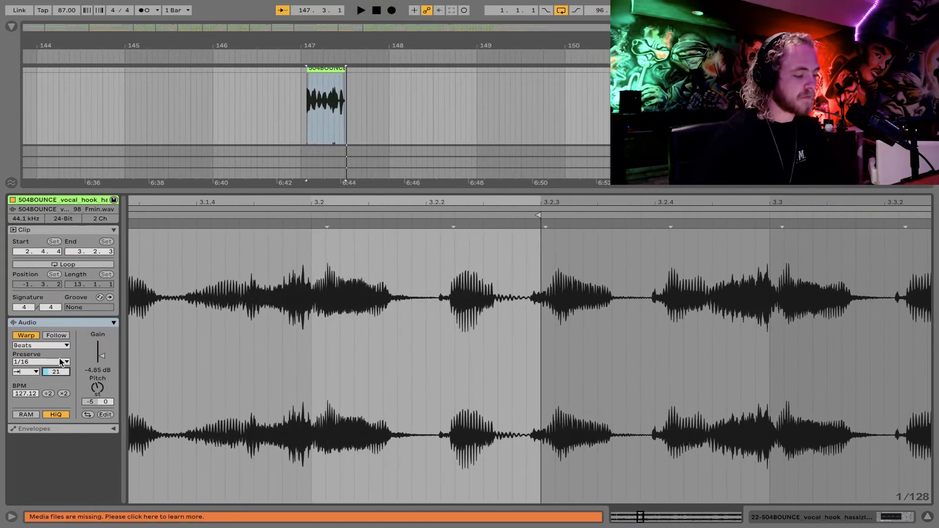
# Try the phrase with Preserve at 1/32 and listen to the result
pyautogui.click(57, 362)
pyautogui.click(30, 416)
pyautogui.press('space')
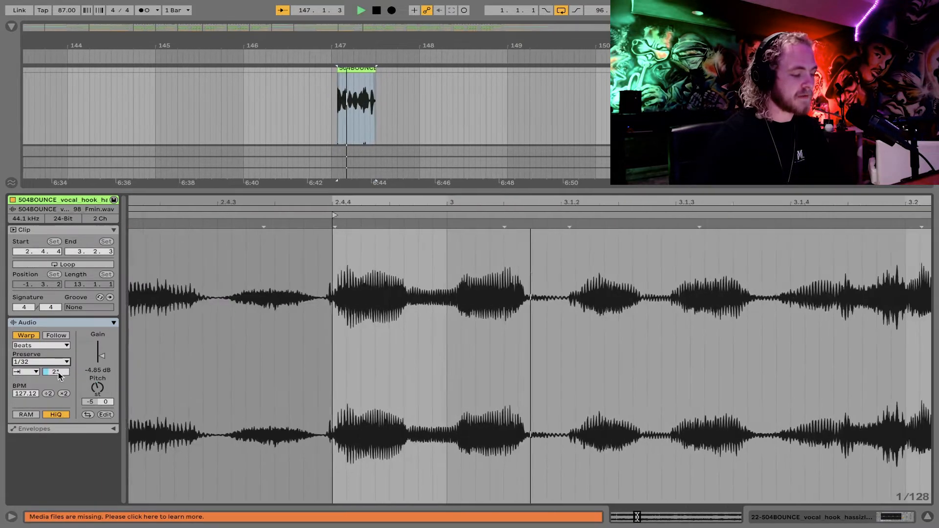
pyautogui.press('space')
# Set the phrase's Preserve to 1/16 and play it back with a transient envelope of 22
pyautogui.click(62, 362)
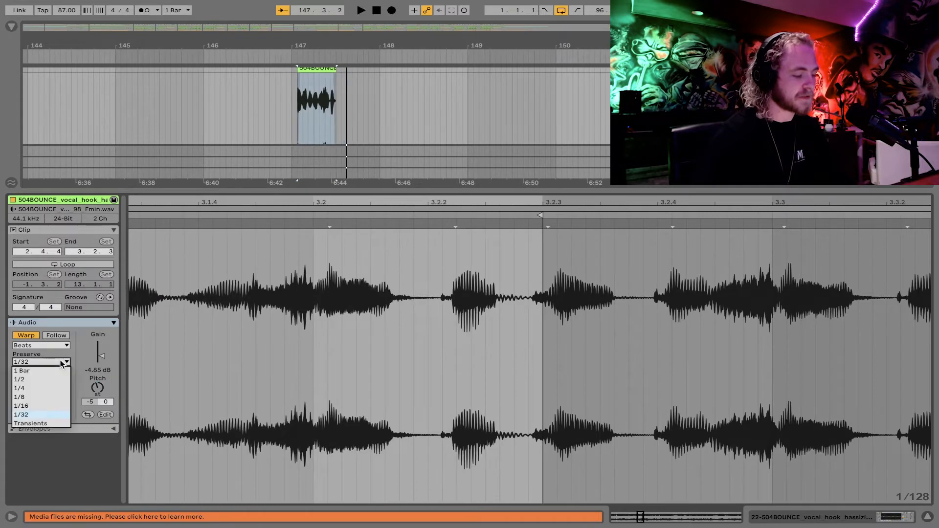
pyautogui.click(38, 410)
pyautogui.scroll(5, 205, 346)
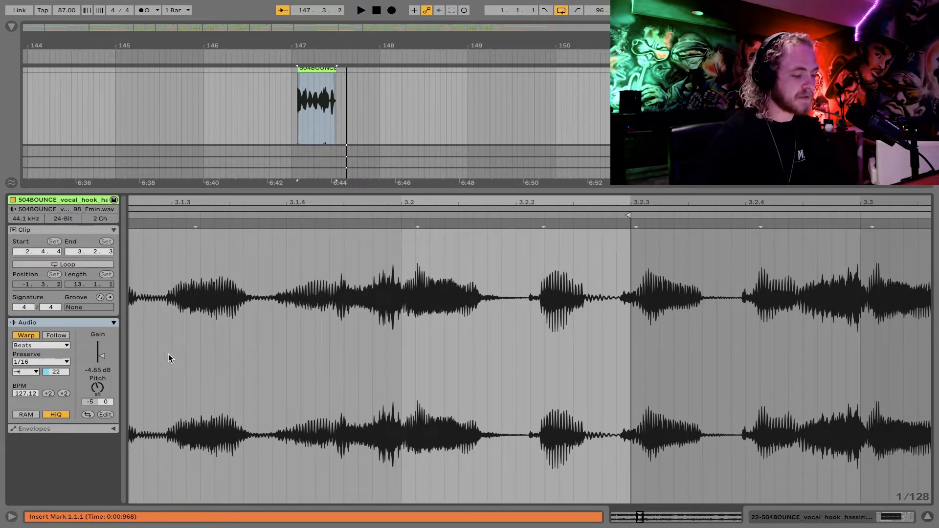
pyautogui.press('space')
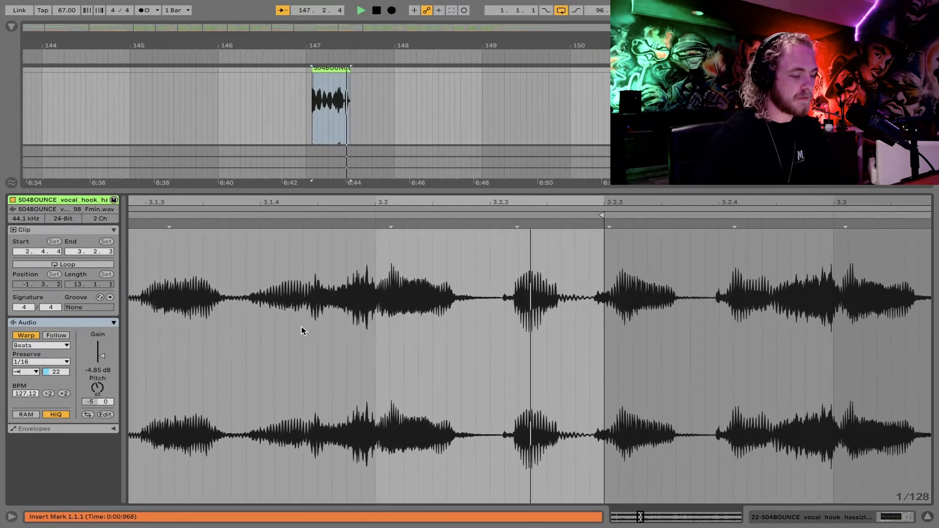
pyautogui.press('space')
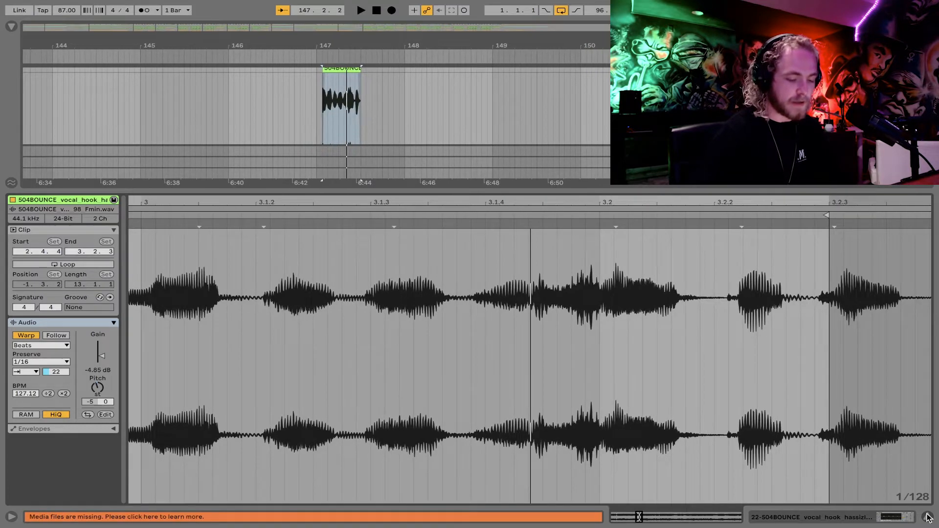
# Show the vocal track's effects and add a Glue Compressor after Utility
pyautogui.click(927, 517)
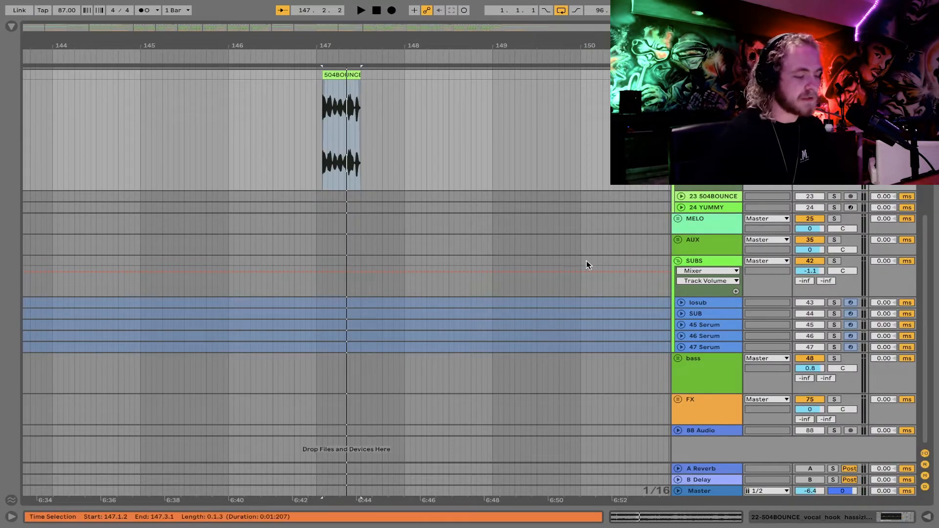
pyautogui.scroll(3, 708, 207)
pyautogui.doubleClick(708, 158)
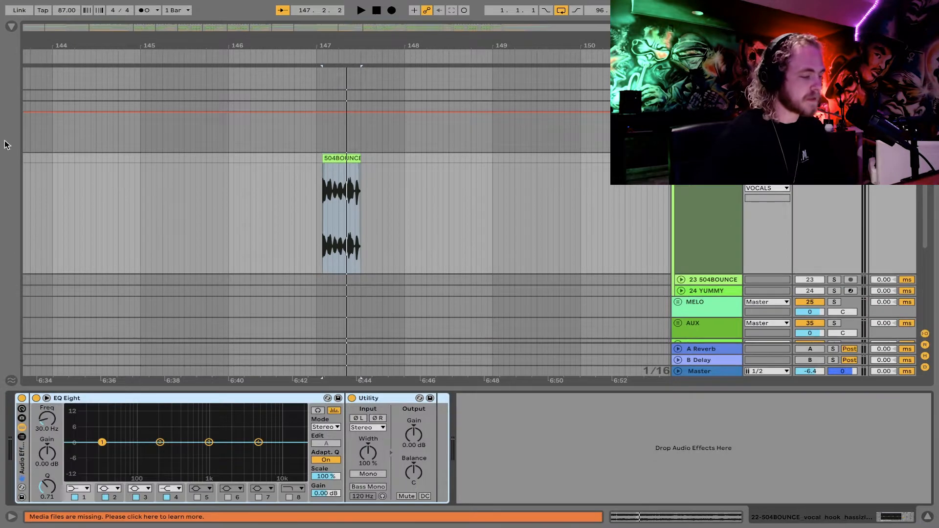
pyautogui.click(11, 26)
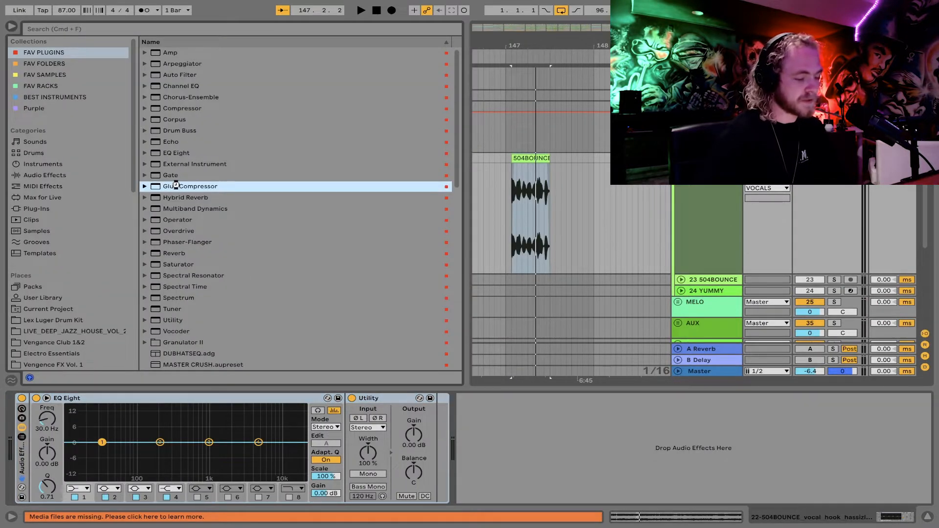
pyautogui.moveTo(480, 456); pyautogui.dragTo(533, 504)
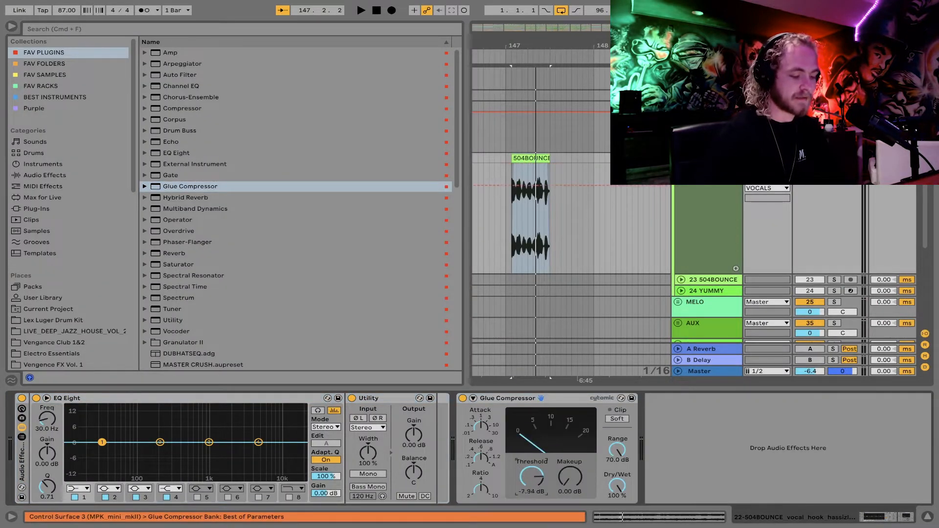
# Lower the Glue Compressor's threshold to -23.2 dB while auditioning the phrase
pyautogui.click(482, 427)
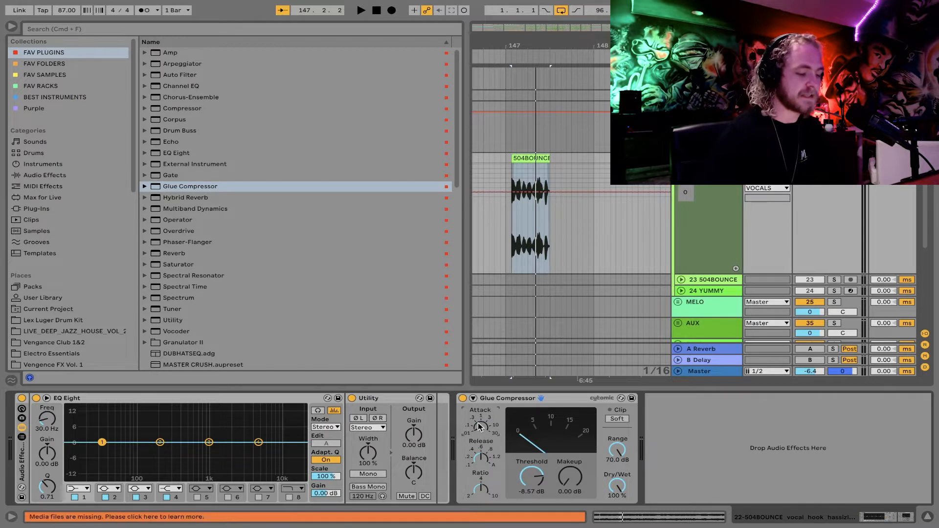
pyautogui.click(535, 477)
pyautogui.moveTo(533, 478); pyautogui.dragTo(534, 505)
pyautogui.press('space')
pyautogui.press('space')
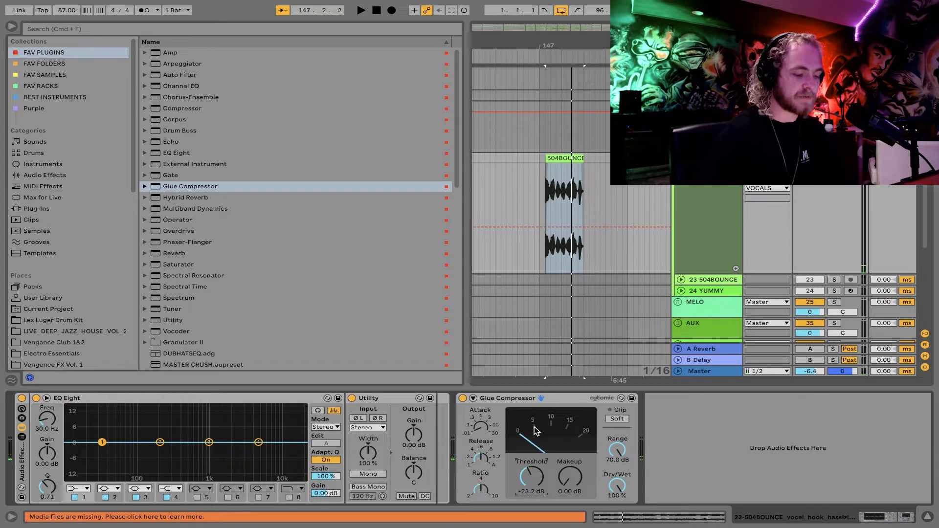
pyautogui.press('space')
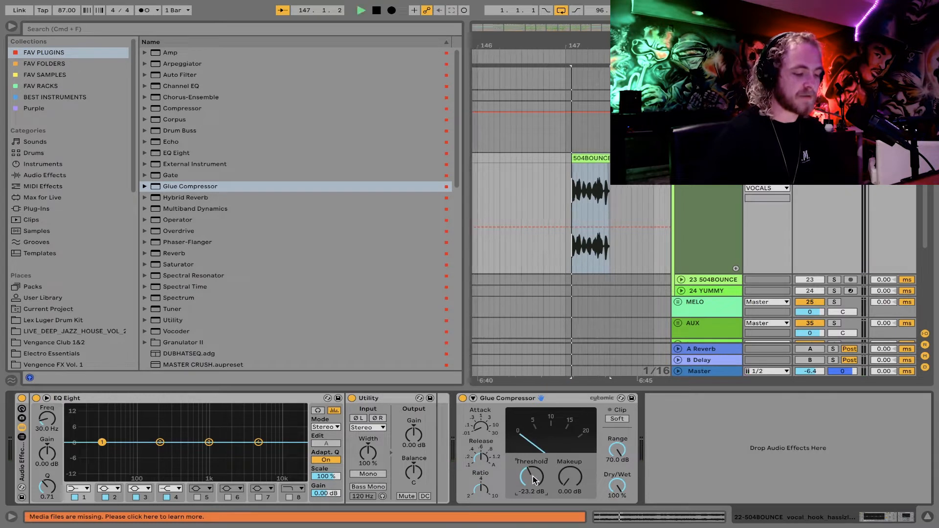
# Turn on the Glue Compressor's soft clipping and raise its makeup gain to 12.7 dB
pyautogui.click(617, 419)
pyautogui.press('space')
pyautogui.press('space')
pyautogui.moveTo(556, 481)
pyautogui.mouseDown()
pyautogui.moveTo(556, 436)
pyautogui.moveTo(570, 477)
pyautogui.moveTo(570, 468)
pyautogui.mouseUp()
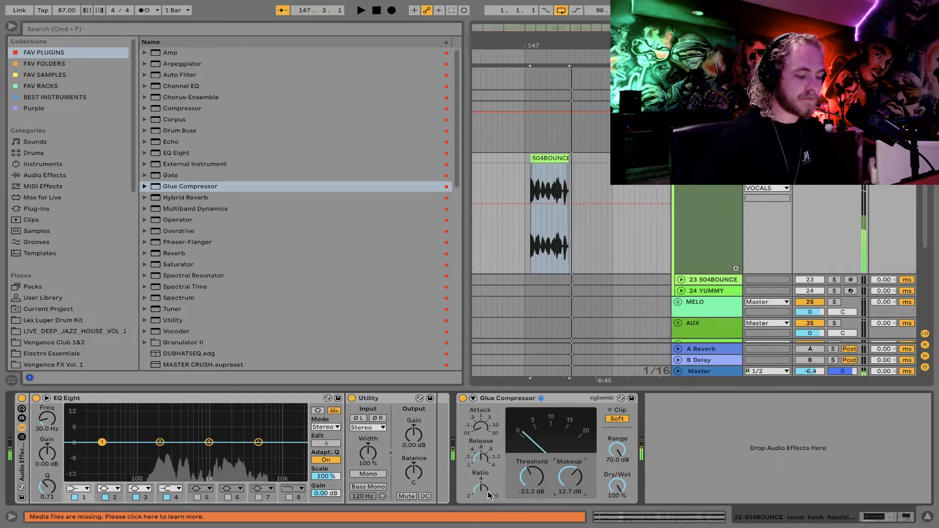
# Adjust the Glue Compressor's ratio while repeatedly auditioning the vocal phrase
pyautogui.press('space')
pyautogui.press('space')
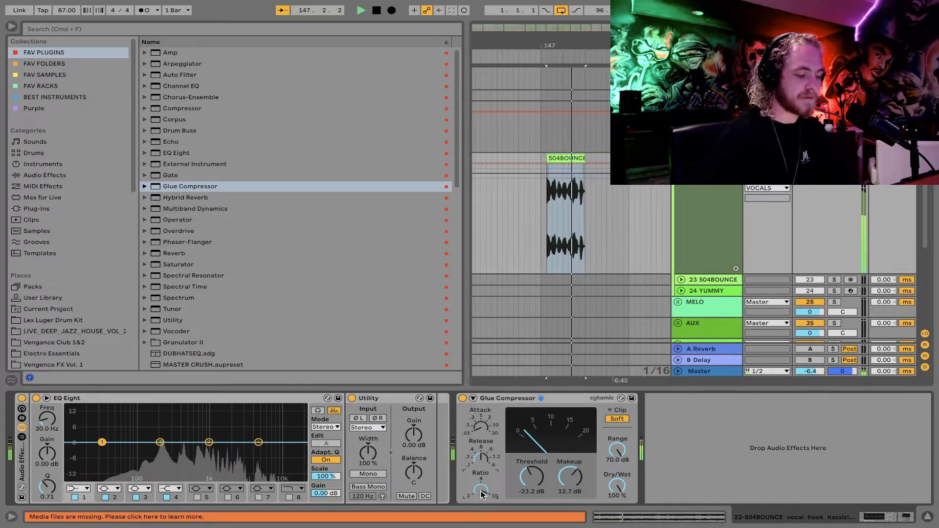
pyautogui.press('space')
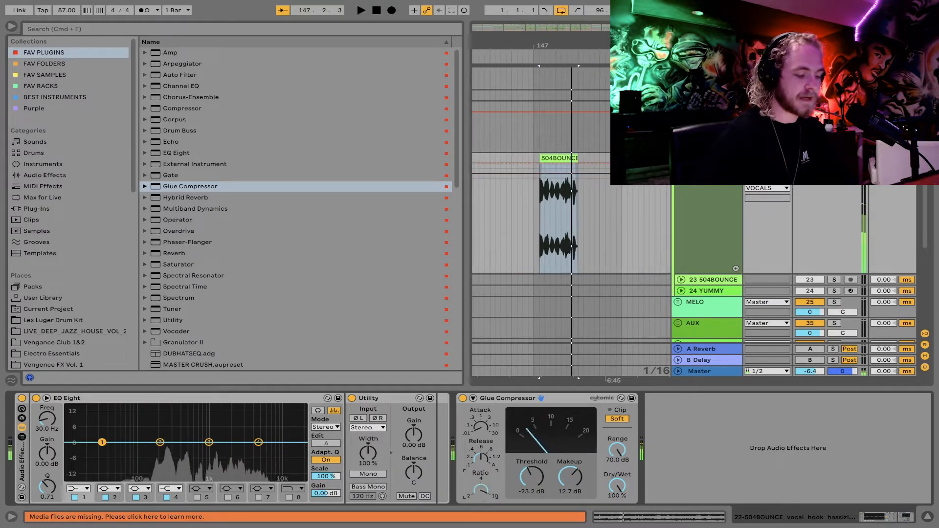
pyautogui.press('space')
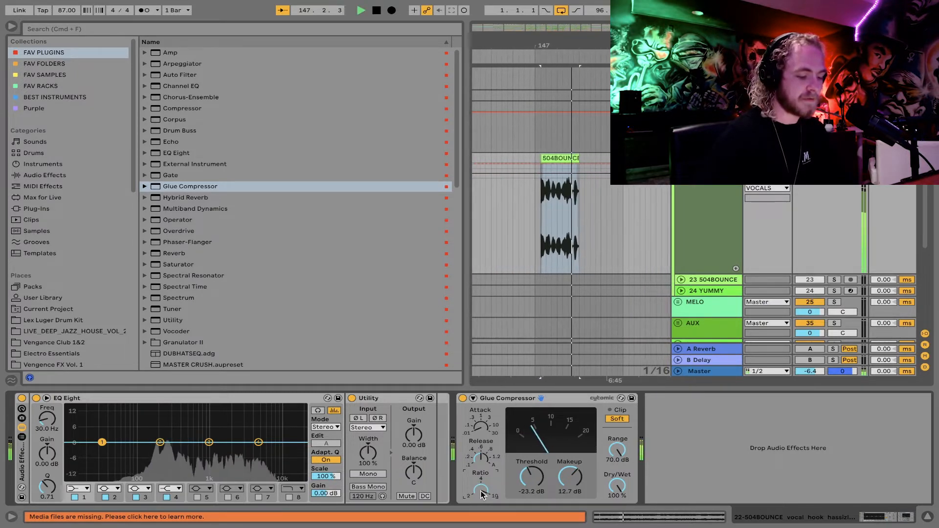
pyautogui.press('space')
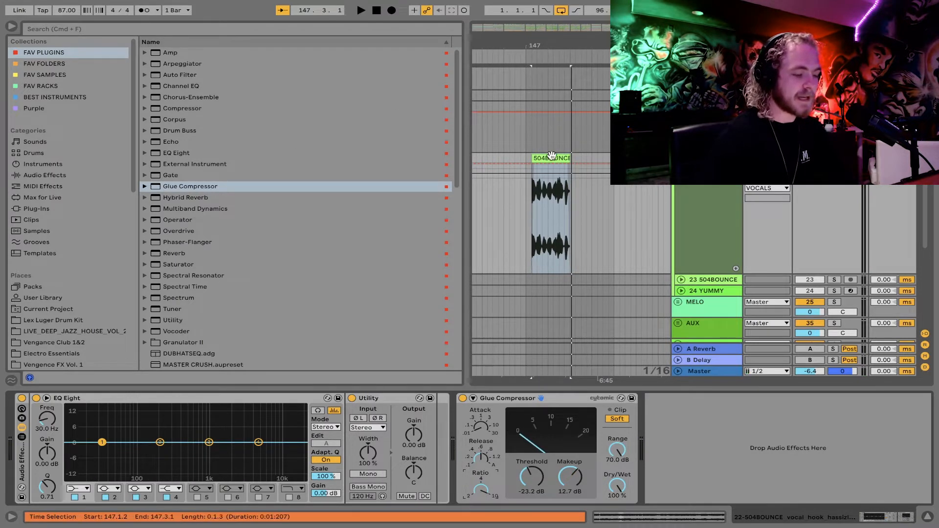
# Add an Amp effect after the Glue Compressor and play the phrase through it
pyautogui.click(175, 53)
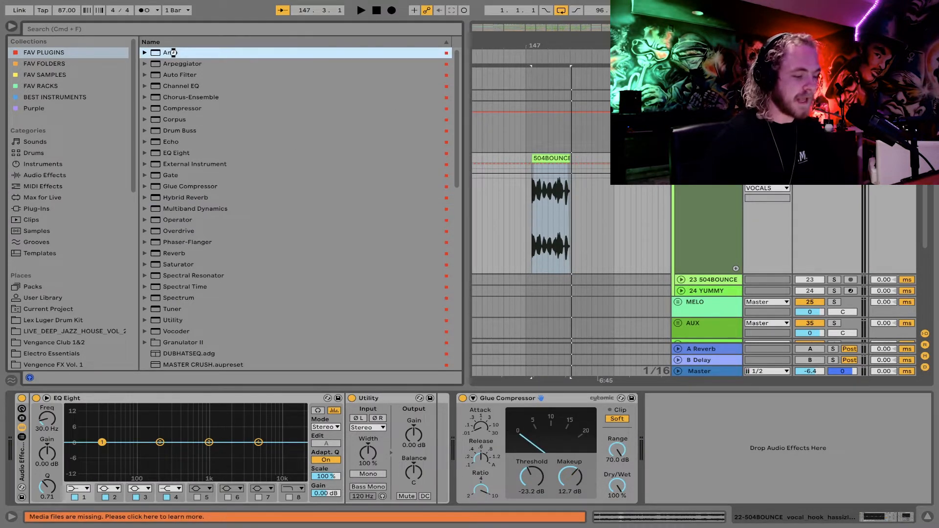
pyautogui.moveTo(662, 423); pyautogui.dragTo(685, 416)
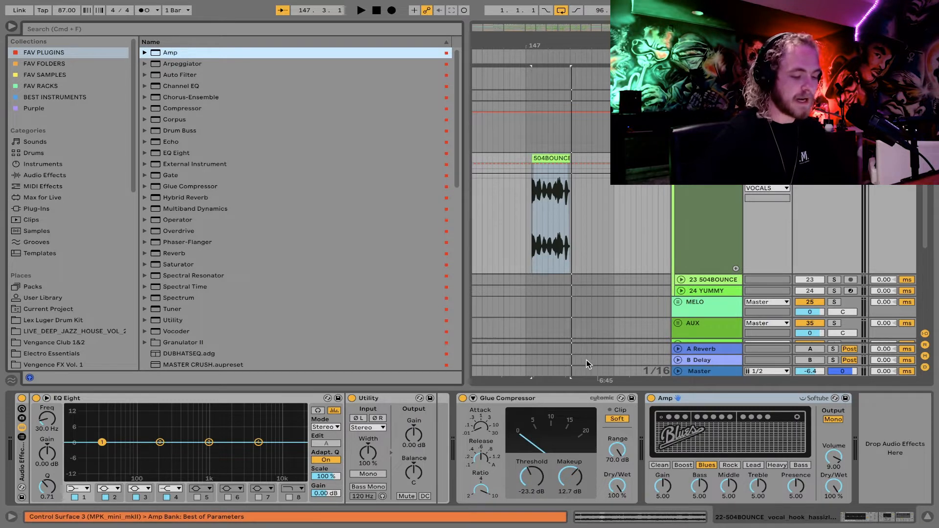
pyautogui.press('space')
# Try the Rock amp model and switch the Amp's output to Dual
pyautogui.click(729, 466)
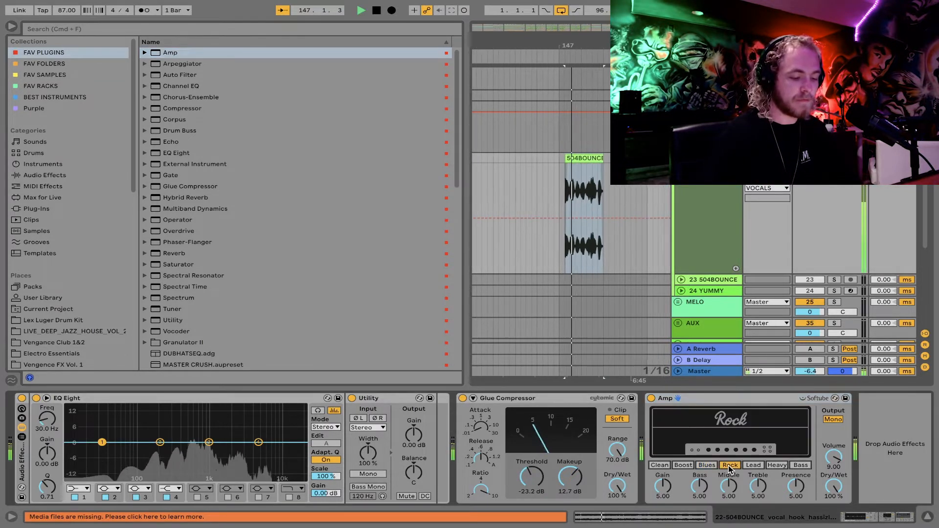
pyautogui.press('space')
pyautogui.click(834, 420)
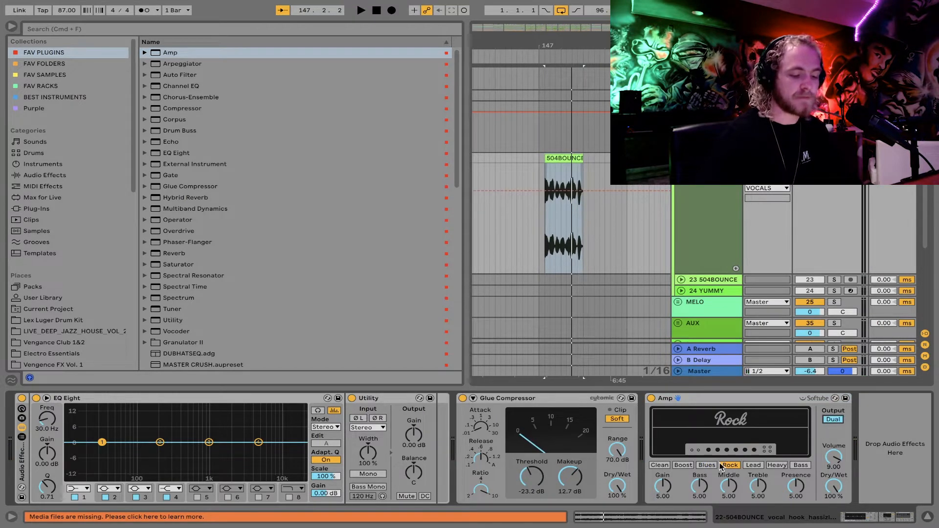
# Audition the phrase through the Lead, Bass and Blues amp models
pyautogui.press('space')
pyautogui.click(753, 466)
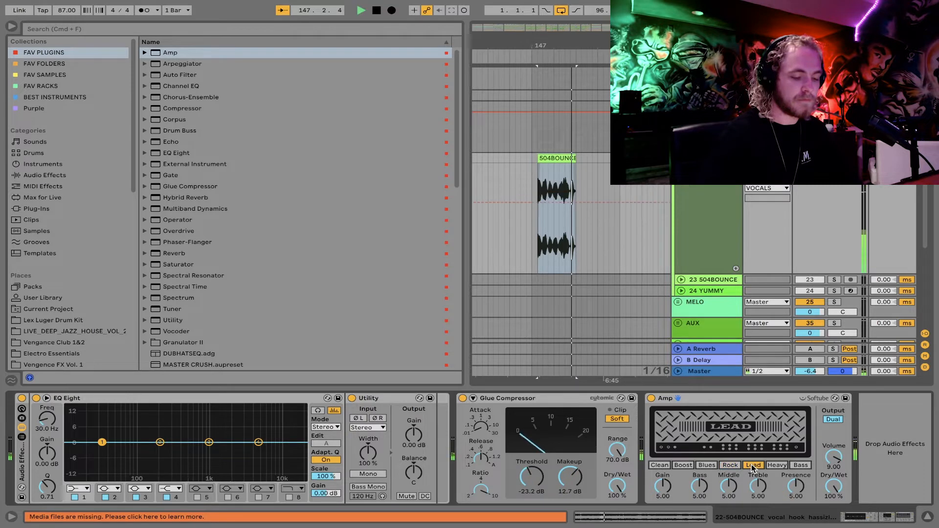
pyautogui.click(800, 465)
pyautogui.press('space')
pyautogui.press('space')
pyautogui.click(706, 466)
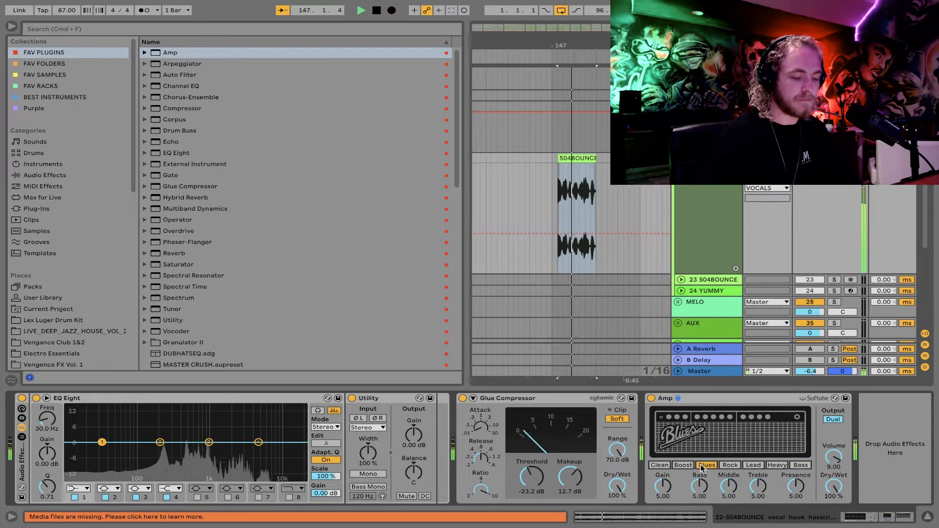
# Choose the Boost amp model and set its gain to 7.06 and bass to 5.08 while auditioning
pyautogui.click(684, 465)
pyautogui.press('space')
pyautogui.press('space')
pyautogui.moveTo(700, 485); pyautogui.dragTo(663, 473)
pyautogui.press('space')
pyautogui.press('space')
pyautogui.press('space')
# Adjust the vocal phrase's pitch in its clip settings and audition it through the effects
pyautogui.doubleClick(570, 159)
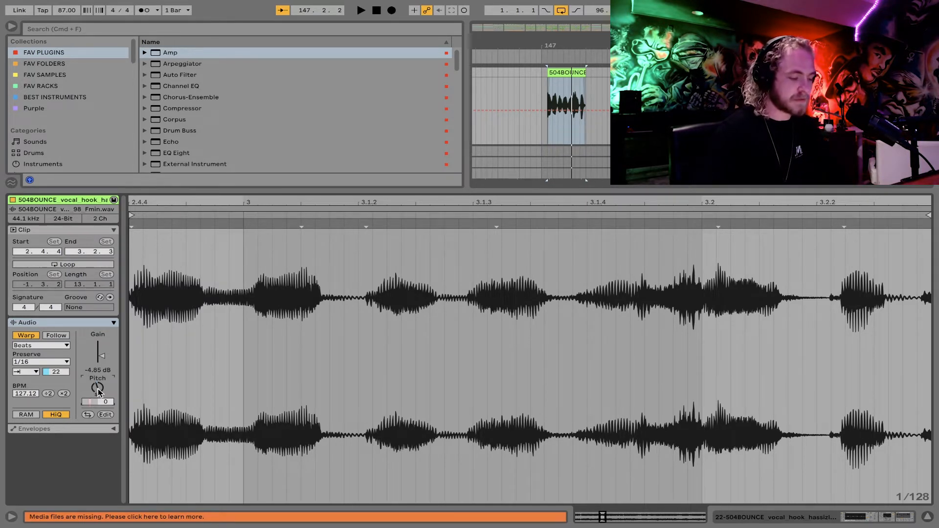
pyautogui.press('space')
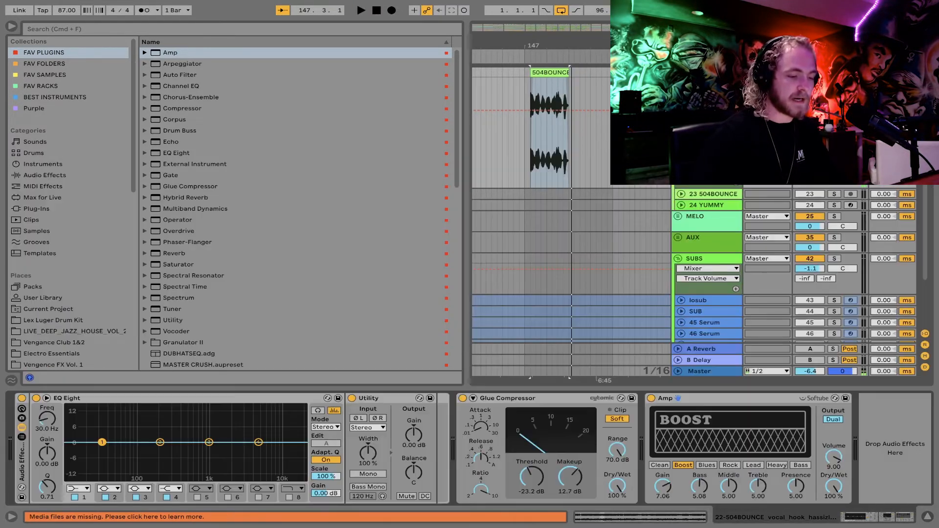
pyautogui.press('space')
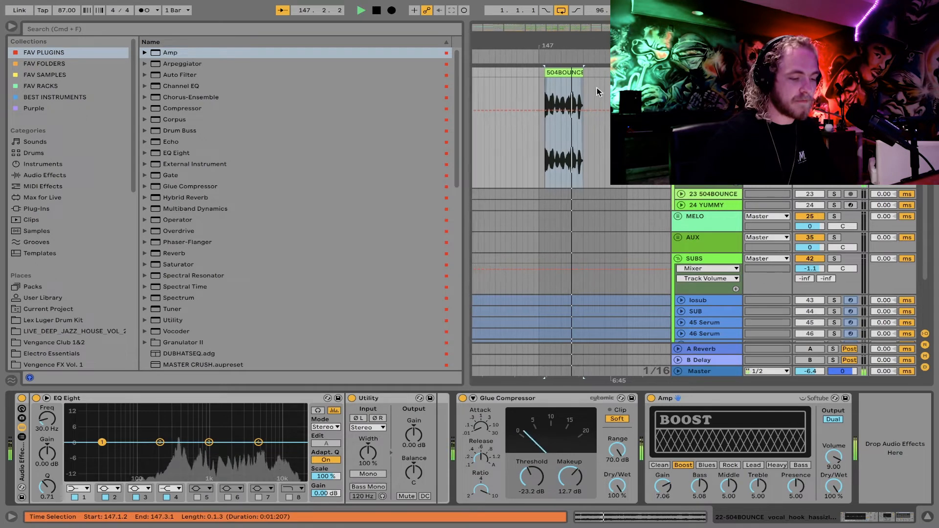
pyautogui.press('space')
# Extend the vocal phrase's end to 147.3.2 and play it back
pyautogui.moveTo(571, 73); pyautogui.dragTo(576, 72)
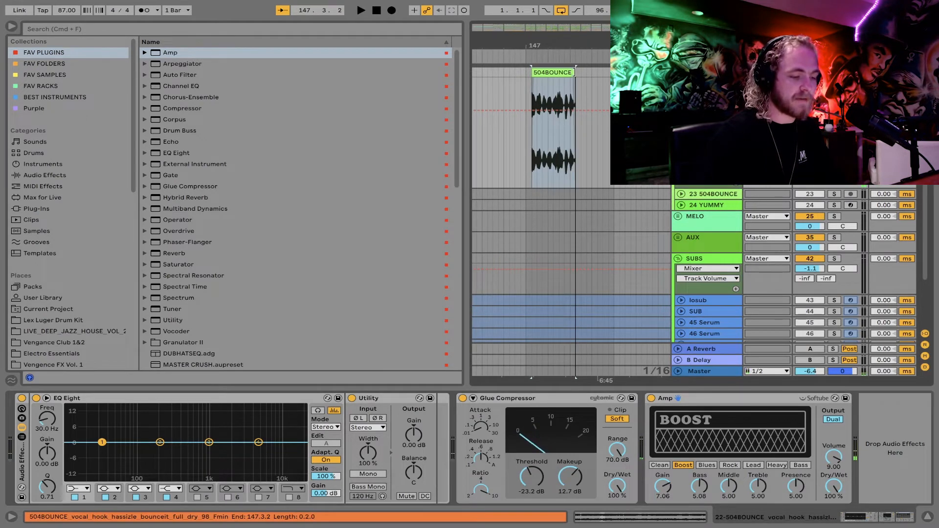
pyautogui.press('space')
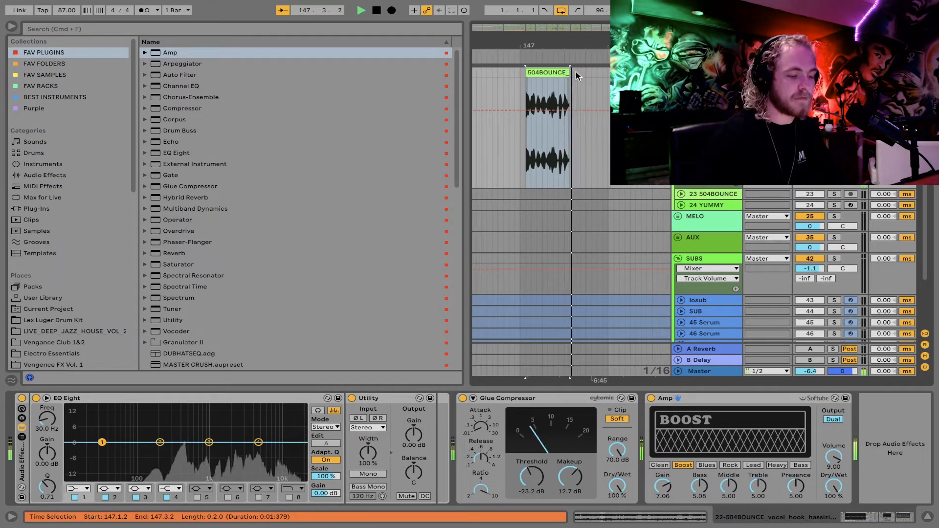
pyautogui.press('space')
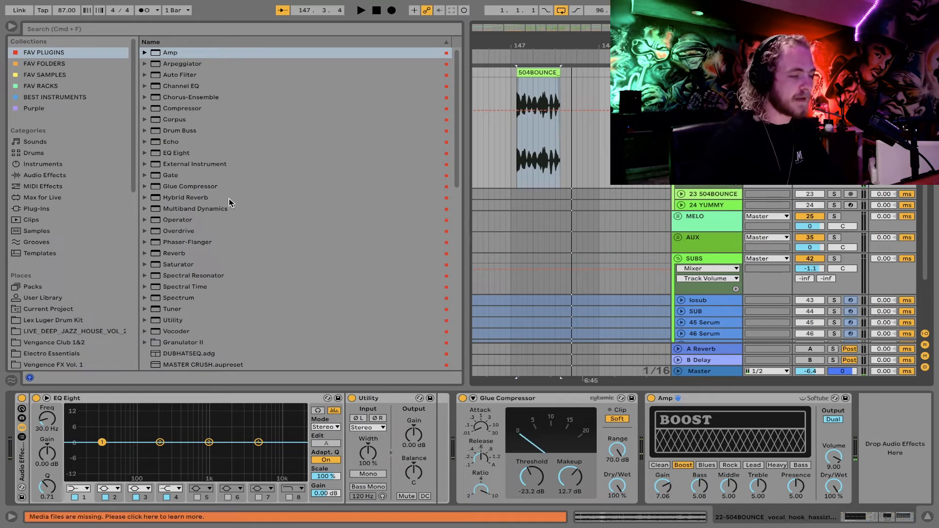
# Add an EQ Eight after the Amp and raise its low cut to about 147 Hz while auditioning
pyautogui.click(192, 154)
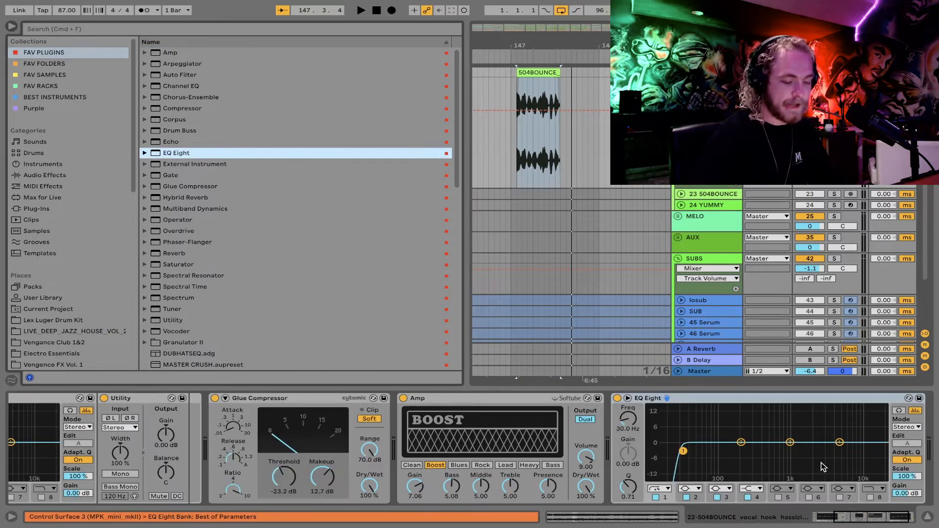
pyautogui.press('space')
pyautogui.press('space')
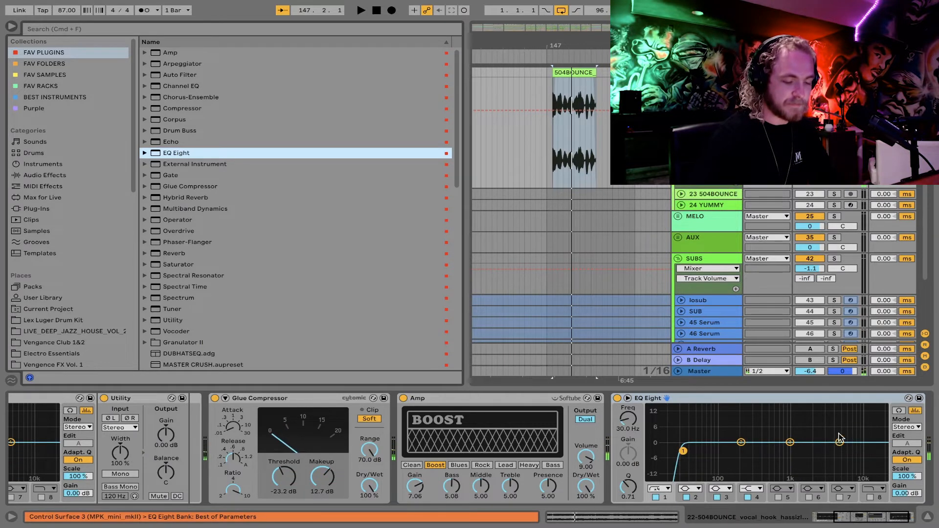
pyautogui.moveTo(684, 451); pyautogui.dragTo(731, 458)
pyautogui.press('space')
pyautogui.press('space')
# Dip EQ band 3 to -2.36 dB at 5.50 kHz, and set the low cut's Q to 0.51
pyautogui.moveTo(790, 443); pyautogui.dragTo(842, 447)
pyautogui.press('space')
pyautogui.press('space')
pyautogui.press('space')
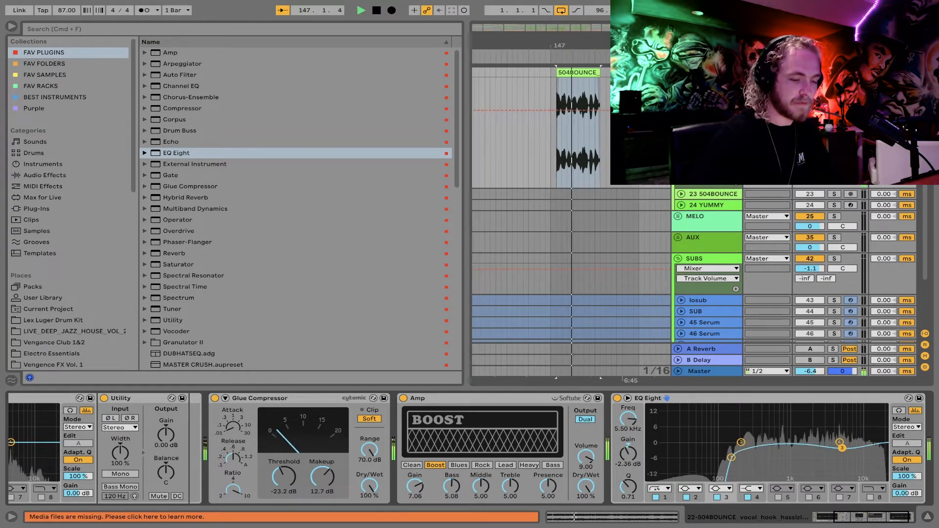
pyautogui.click(731, 458)
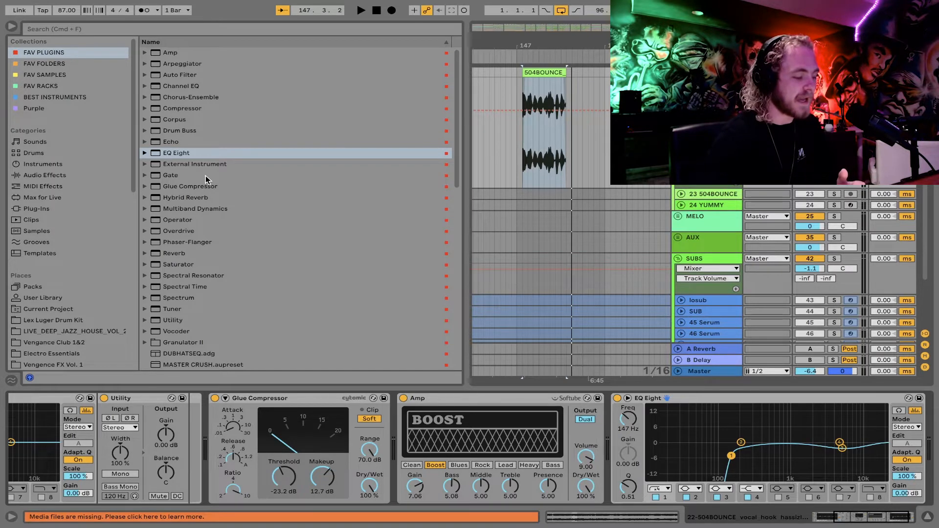
pyautogui.scroll(-3, 188, 211)
pyautogui.scroll(3, 188, 211)
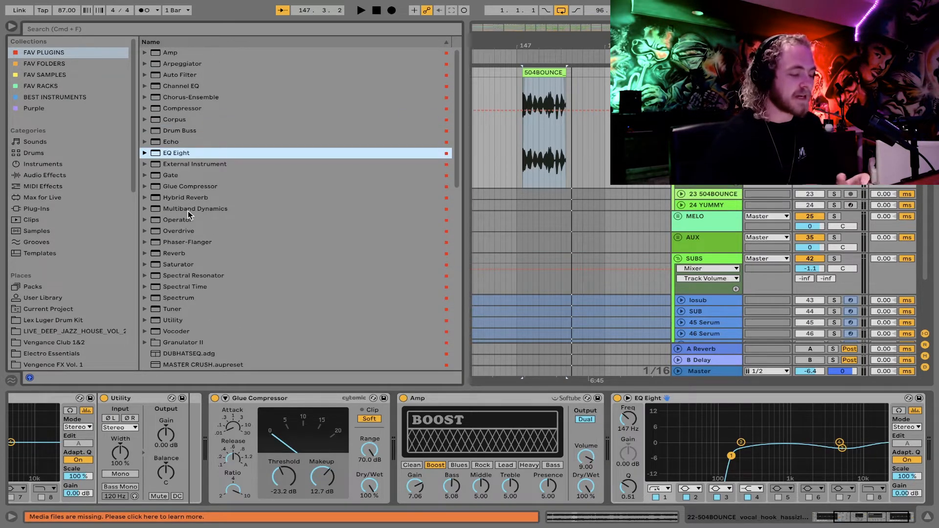
# Add an Echo after the EQ Eight with 1/16 delay times and Stereo mode, and audition it
pyautogui.click(183, 142)
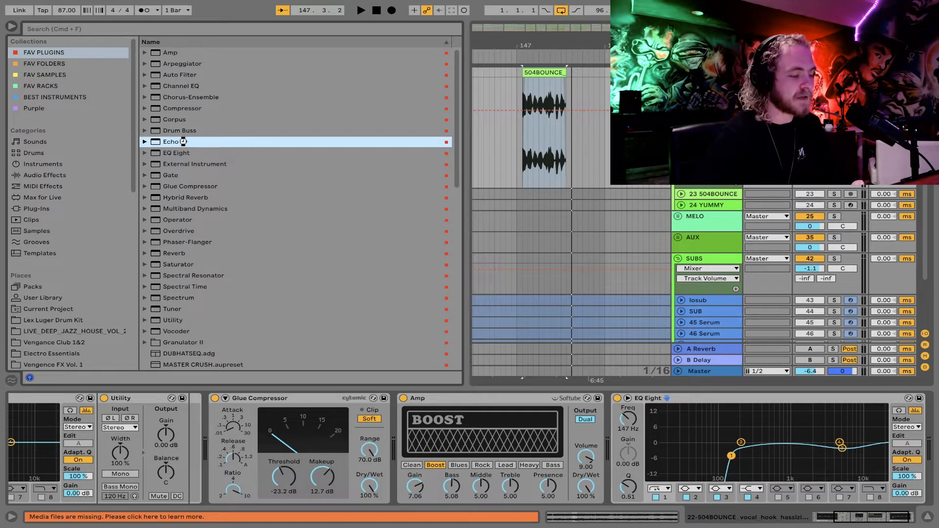
pyautogui.moveTo(531, 290); pyautogui.dragTo(745, 393)
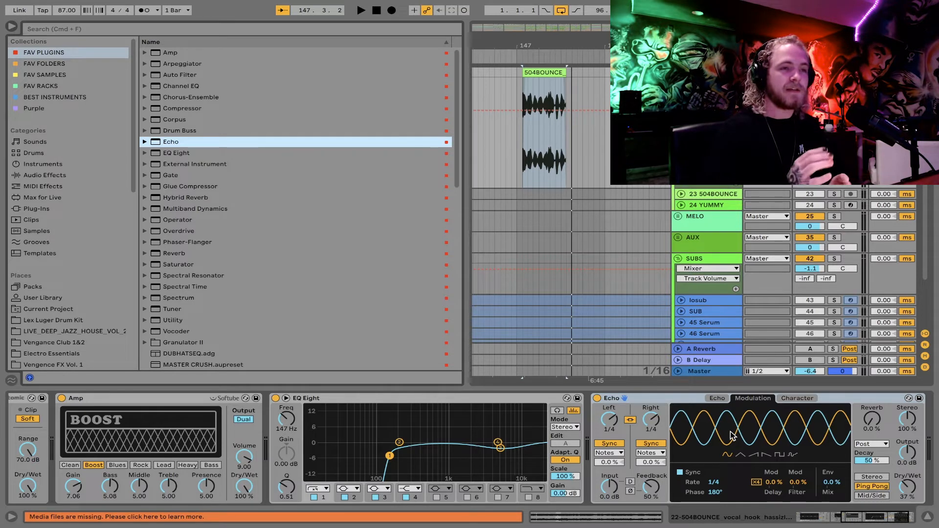
pyautogui.click(651, 422)
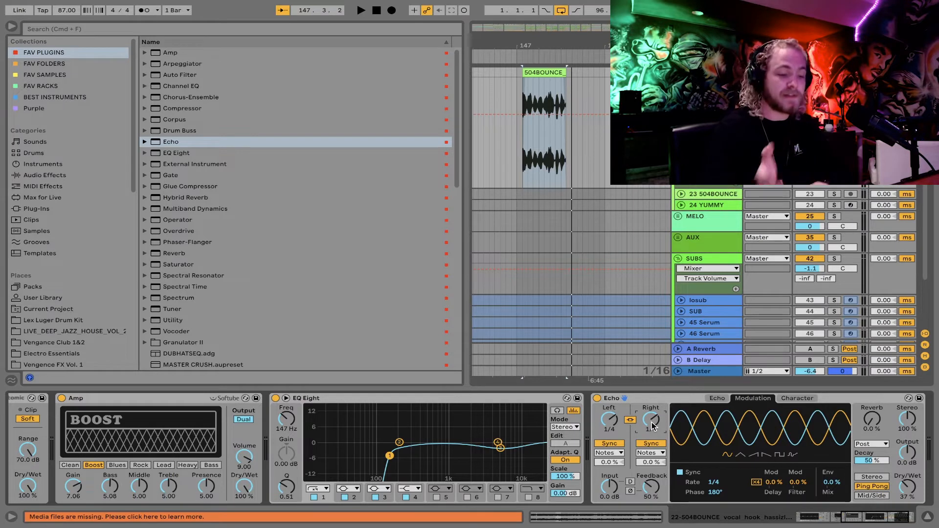
pyautogui.moveTo(651, 422); pyautogui.dragTo(652, 438)
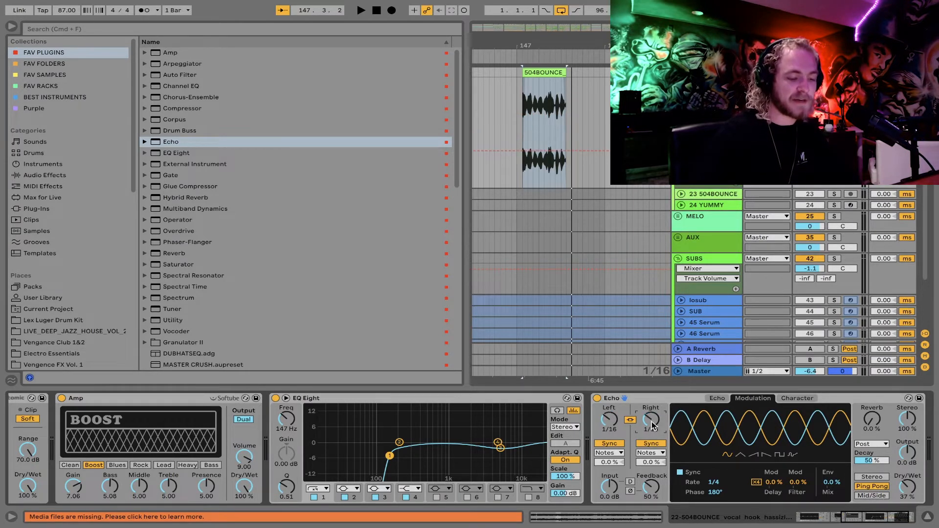
pyautogui.click(875, 478)
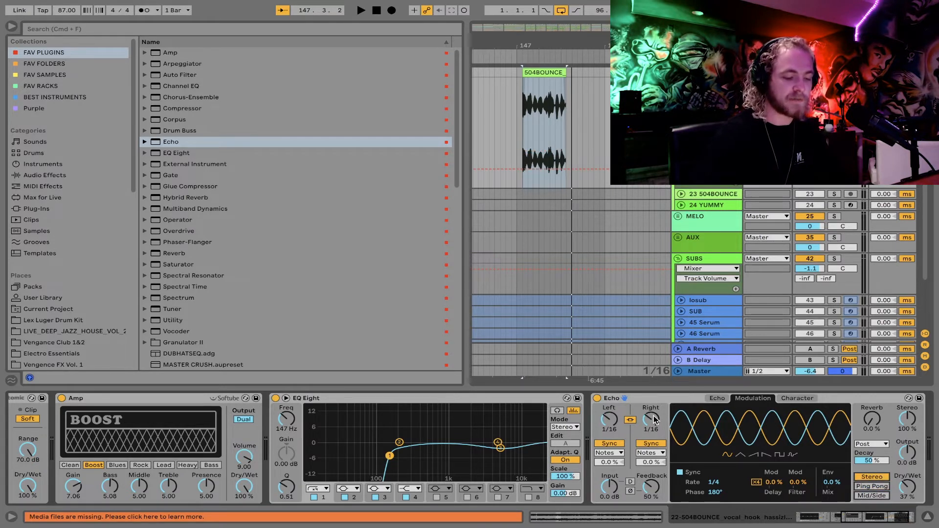
pyautogui.press('space')
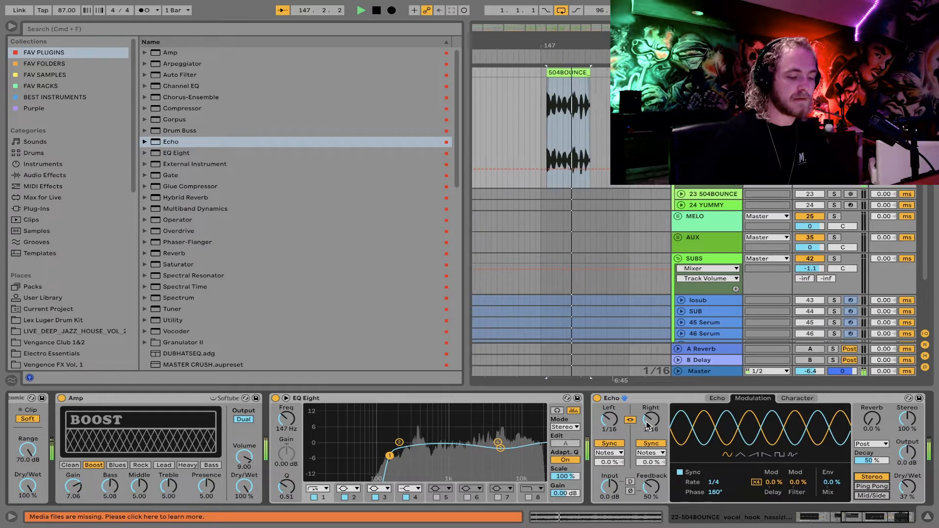
pyautogui.press('space')
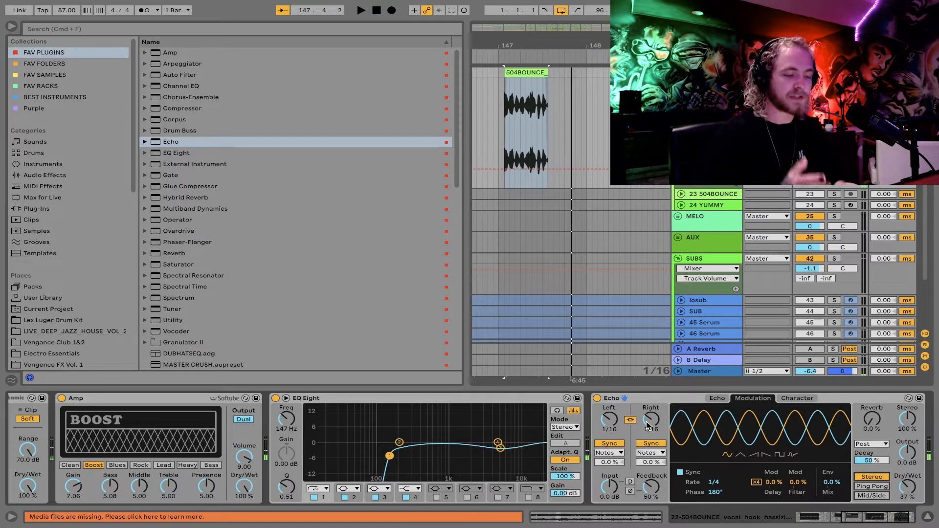
# Set the Echo's left and right delay times to 1/32 and play the phrase
pyautogui.click(648, 422)
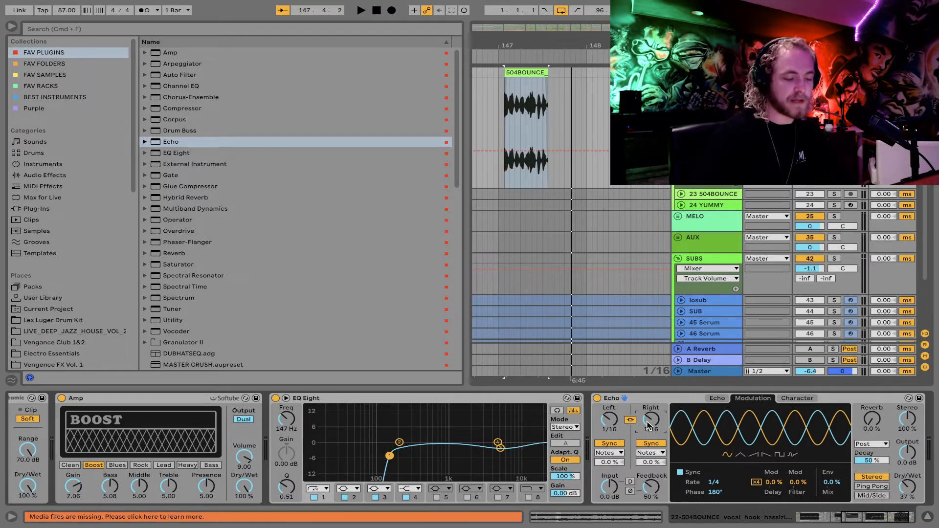
pyautogui.press('space')
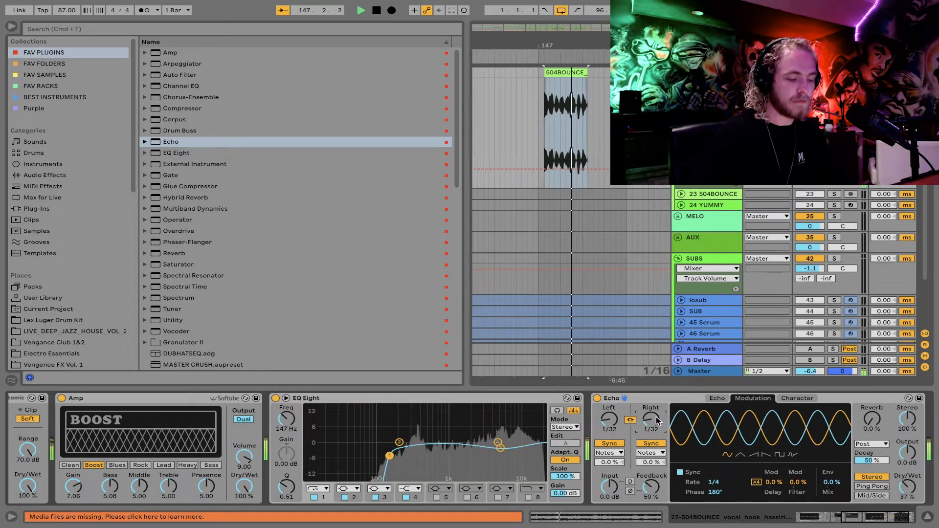
pyautogui.press('space')
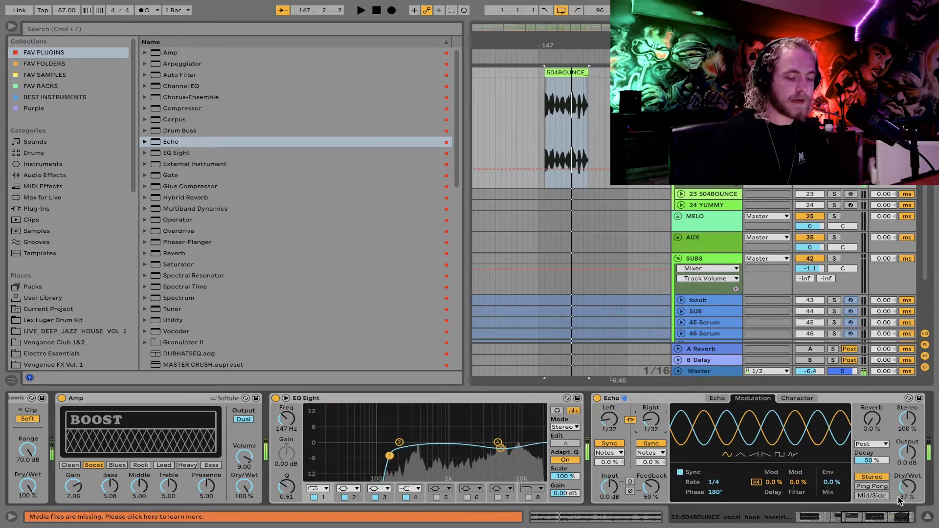
# Enable Ducking in the Echo's character settings with a threshold of -21 dB, and audition the vocal phrase
pyautogui.click(796, 399)
pyautogui.click(766, 409)
pyautogui.moveTo(780, 432); pyautogui.dragTo(780, 431)
pyautogui.press('space')
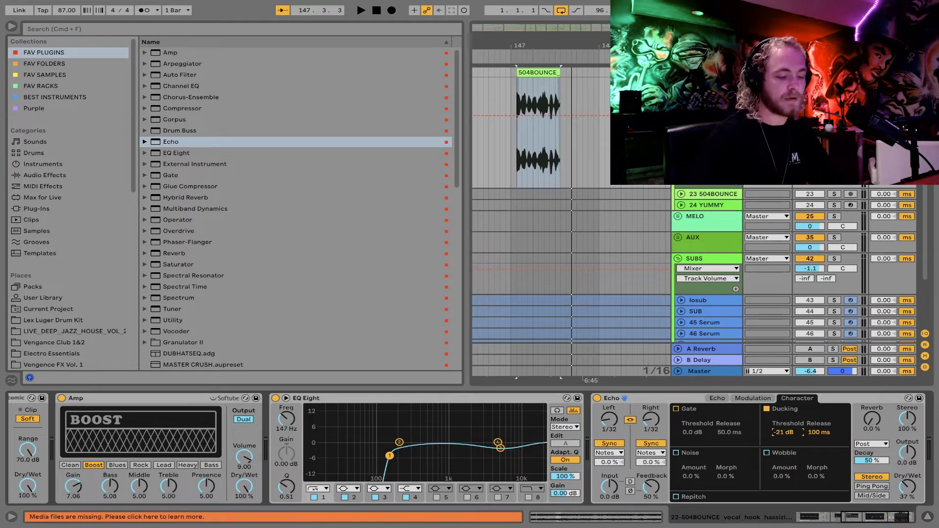
pyautogui.click(530, 73)
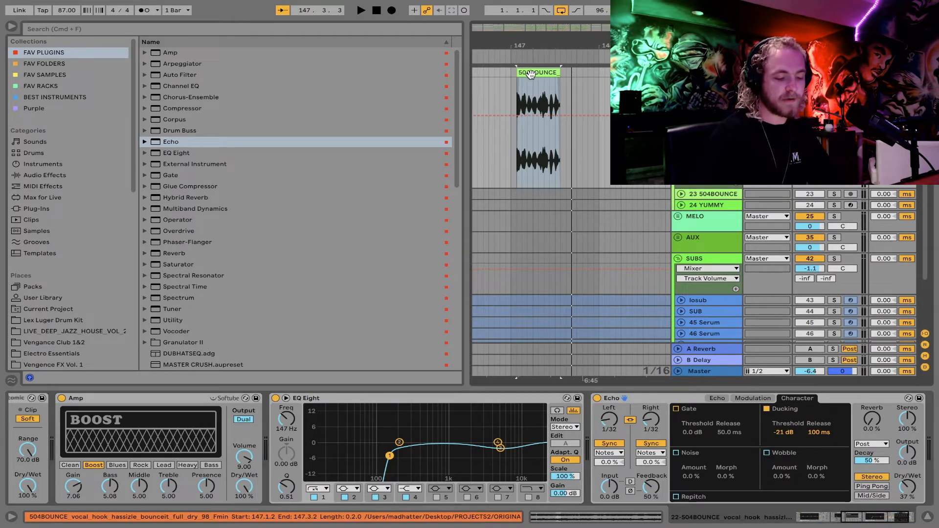
pyautogui.press('+')
pyautogui.press('+')
pyautogui.press('+')
pyautogui.press('+')
pyautogui.press('space')
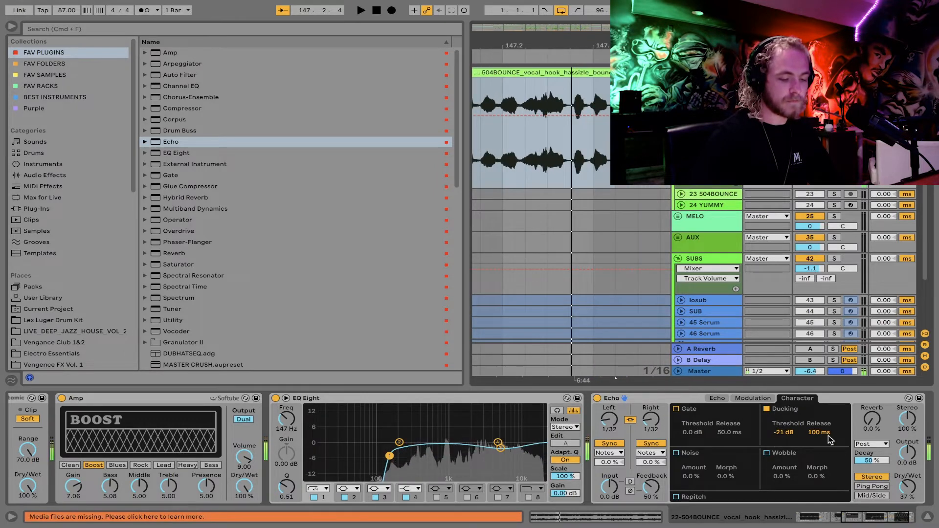
# Try the Echo's Reverb at 100% with a -60 dB ducking threshold during playback, and return the Reverb to 0%
pyautogui.moveTo(873, 421)
pyautogui.mouseDown()
pyautogui.moveTo(874, 396)
pyautogui.moveTo(874, 427)
pyautogui.mouseUp()
pyautogui.press('space')
pyautogui.press('space')
pyautogui.press('space')
pyautogui.moveTo(874, 422); pyautogui.dragTo(874, 414)
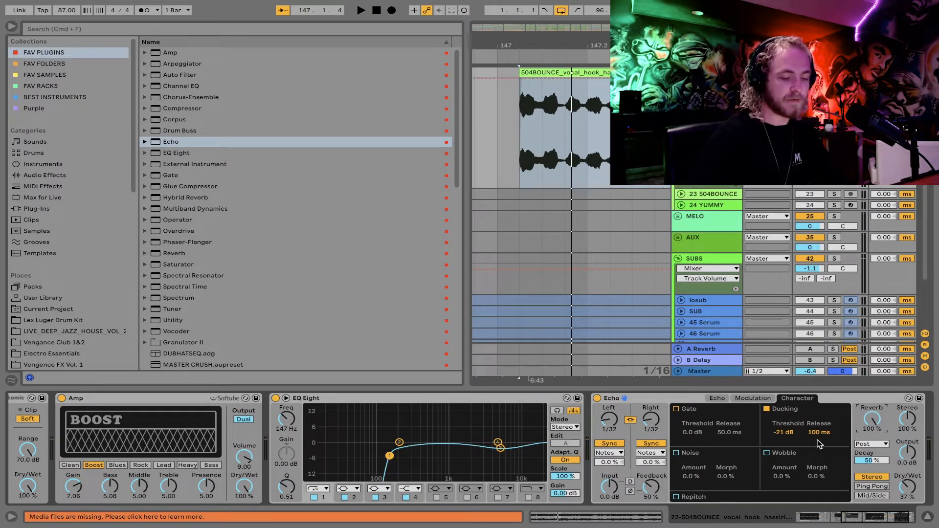
pyautogui.press('space')
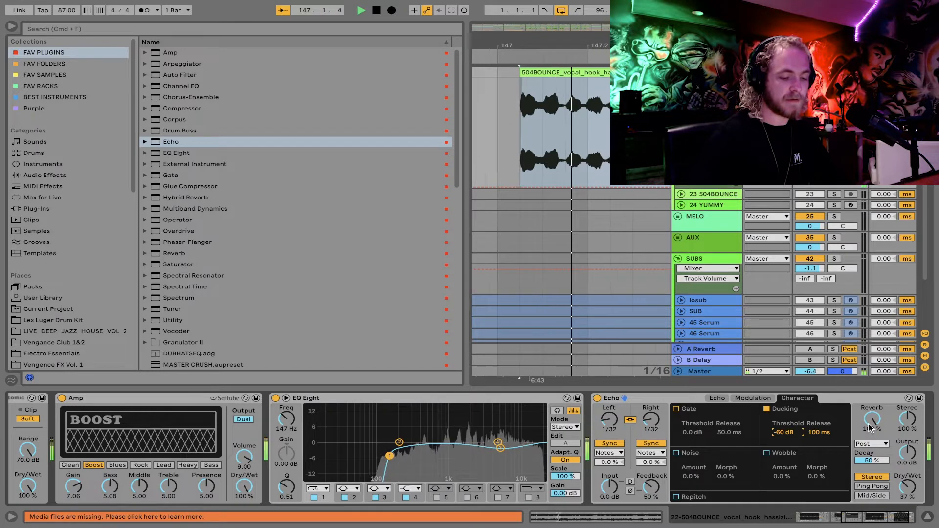
pyautogui.press('space')
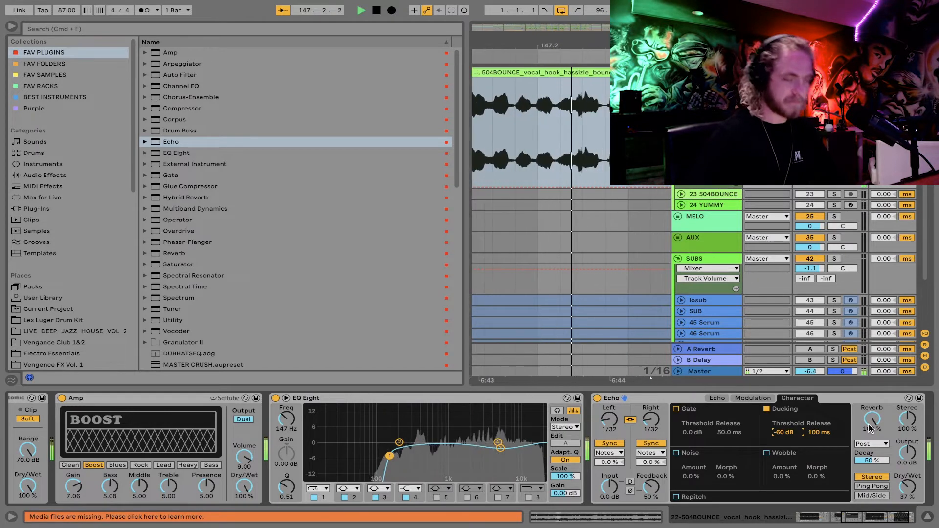
pyautogui.press('space')
pyautogui.click(872, 429)
pyautogui.press('Delete')
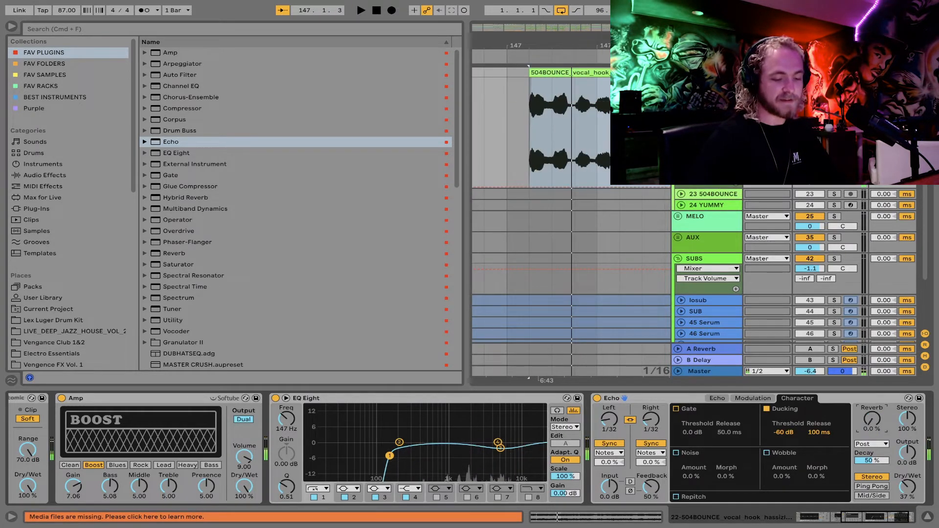
# Set the Echo's ducking threshold to -27 dB while auditioning the vocal phrase
pyautogui.click(783, 432)
pyautogui.press('Delete')
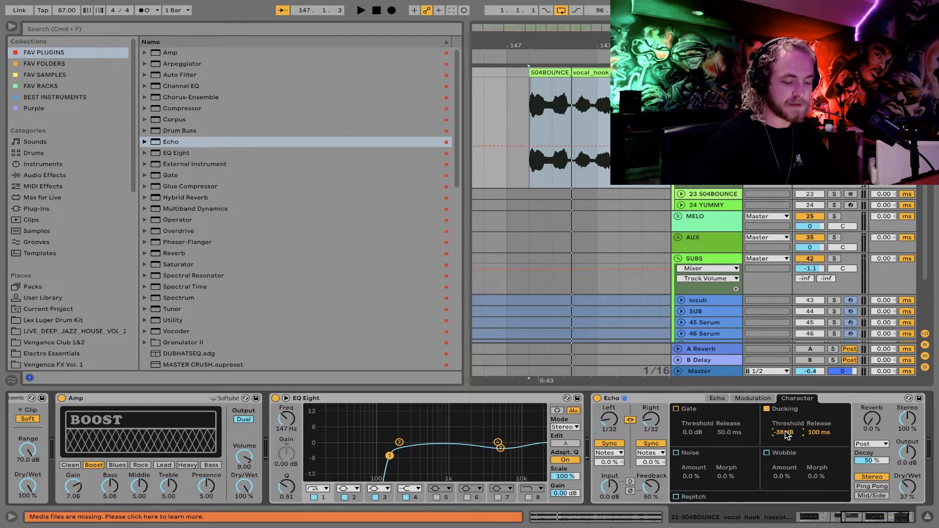
pyautogui.press('space')
pyautogui.moveTo(785, 432)
pyautogui.mouseDown()
pyautogui.moveTo(785, 459)
pyautogui.moveTo(784, 434)
pyautogui.mouseUp()
pyautogui.press('space')
pyautogui.press('space')
pyautogui.press('space')
pyautogui.press('space')
pyautogui.press('space')
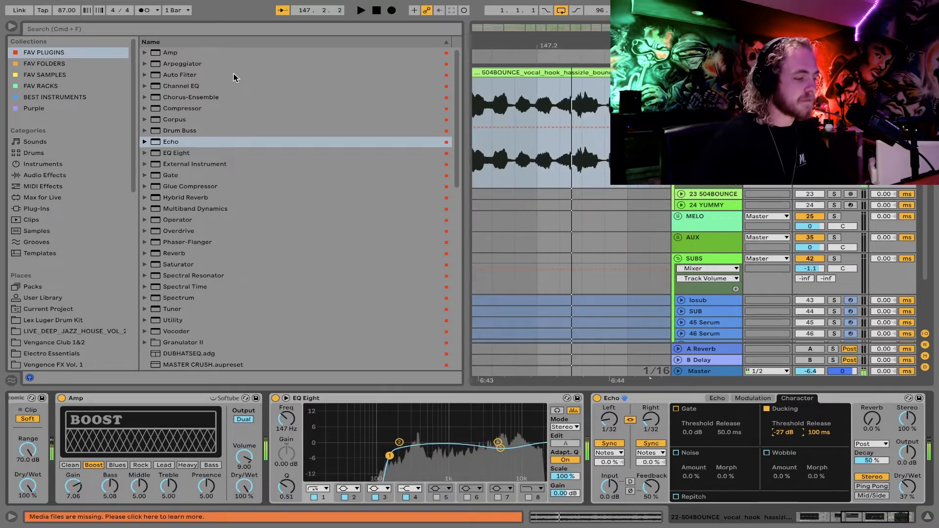
# Hide the browser and play the vocal phrase from its start at 147.1.2
pyautogui.click(10, 27)
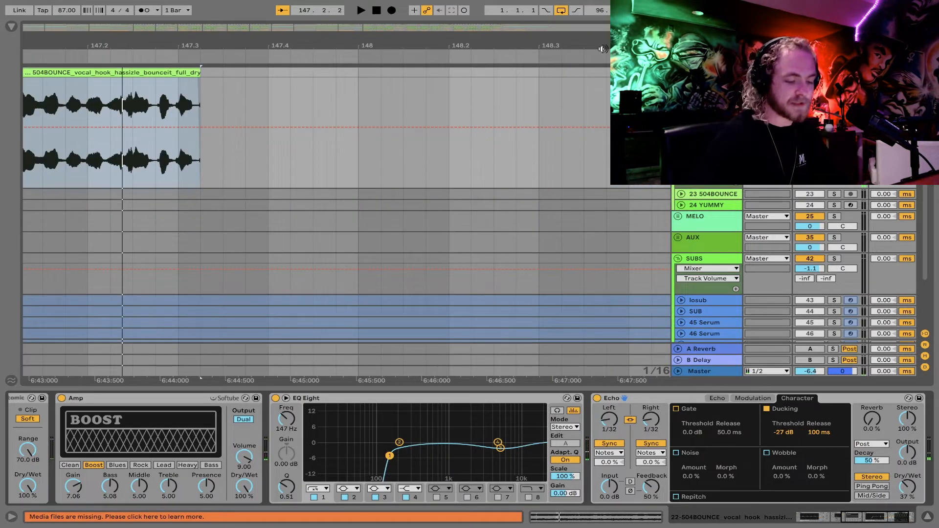
pyautogui.hscroll(-5, 175, 100)
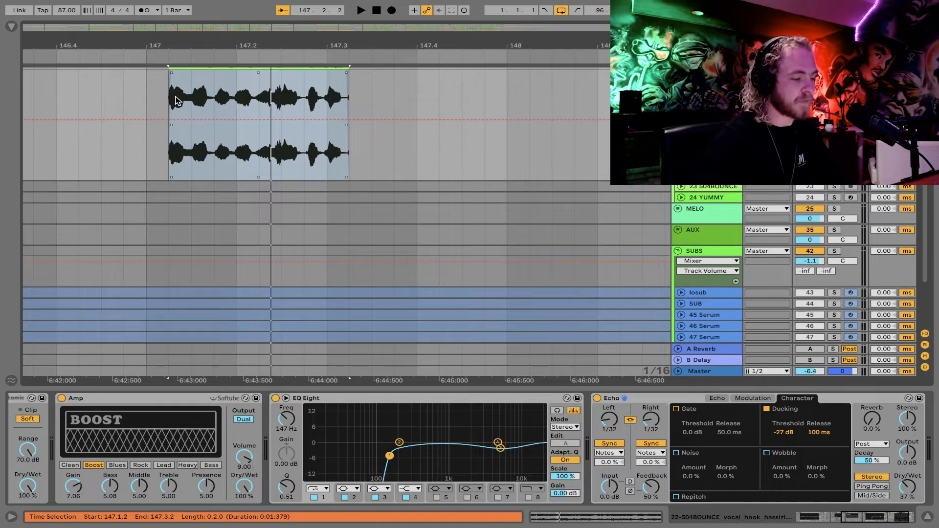
pyautogui.click(176, 100)
pyautogui.scroll(-4, 175, 100)
pyautogui.scroll(2, 175, 100)
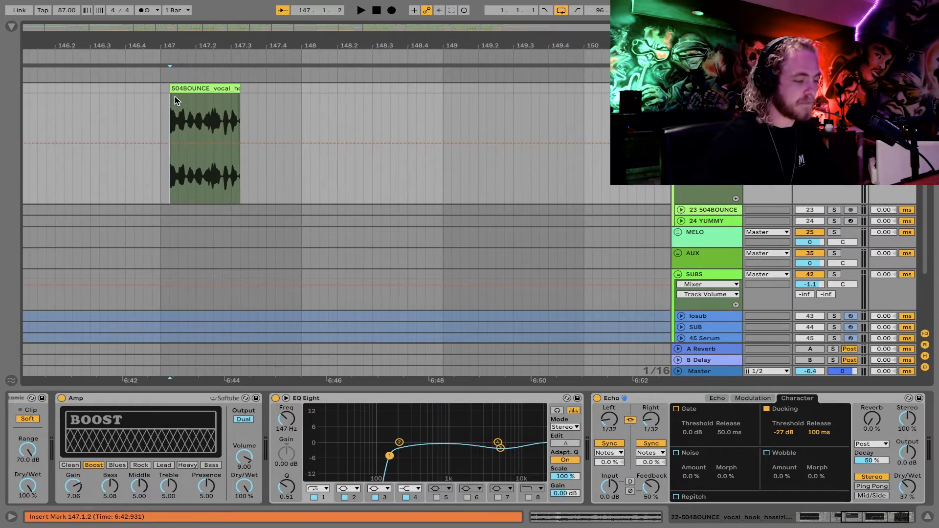
pyautogui.press('space')
pyautogui.hscroll(-5, 210, 109)
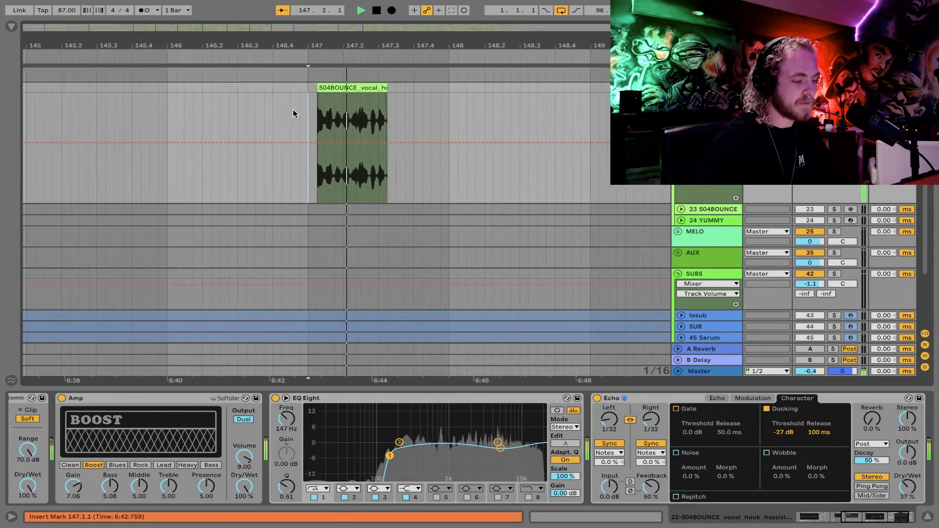
# Duplicate the final 0.1.1 portion of the vocal phrase directly after it at 147.3.2, and audition both clips
pyautogui.click(313, 116)
pyautogui.moveTo(313, 116); pyautogui.dragTo(355, 92)
pyautogui.press('space')
pyautogui.hotkey('ctrl', 'd')
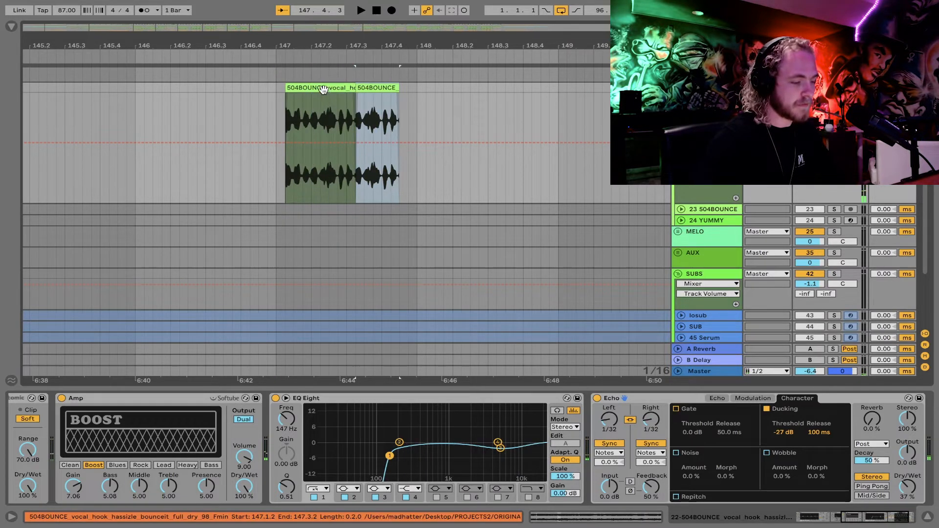
pyautogui.click(318, 88)
pyautogui.press('space')
pyautogui.click(376, 88)
pyautogui.press('space')
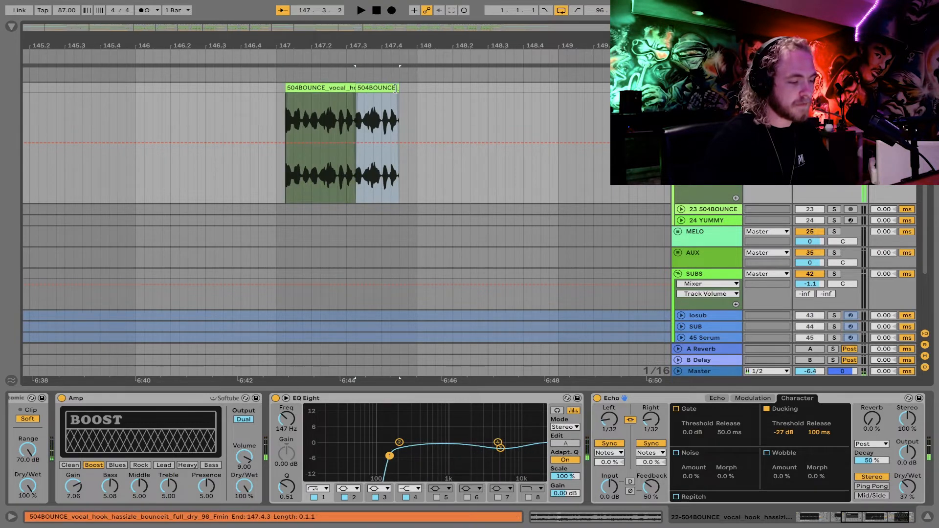
# Extend the second vocal clip so it ends at 148.1.1, and play the two clips together
pyautogui.moveTo(397, 88); pyautogui.dragTo(443, 88)
pyautogui.click(384, 113)
pyautogui.press('space')
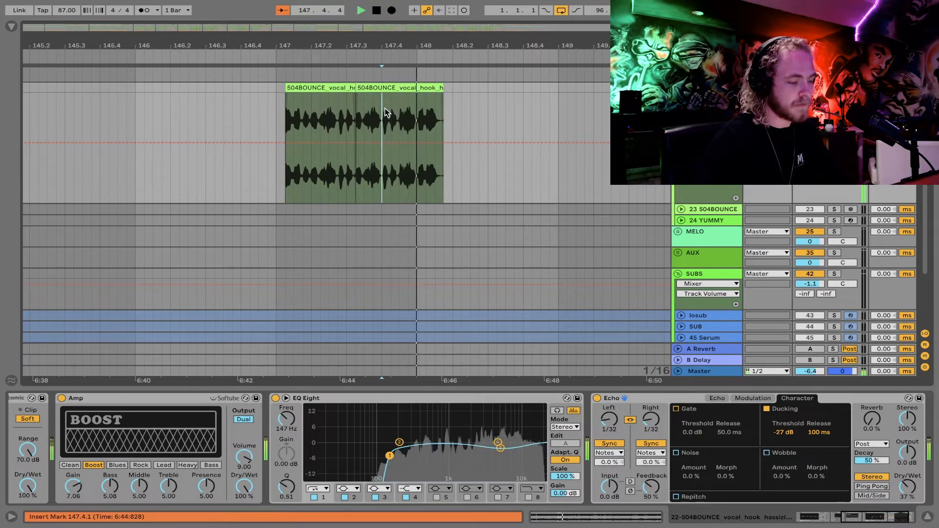
pyautogui.moveTo(438, 87); pyautogui.dragTo(416, 87)
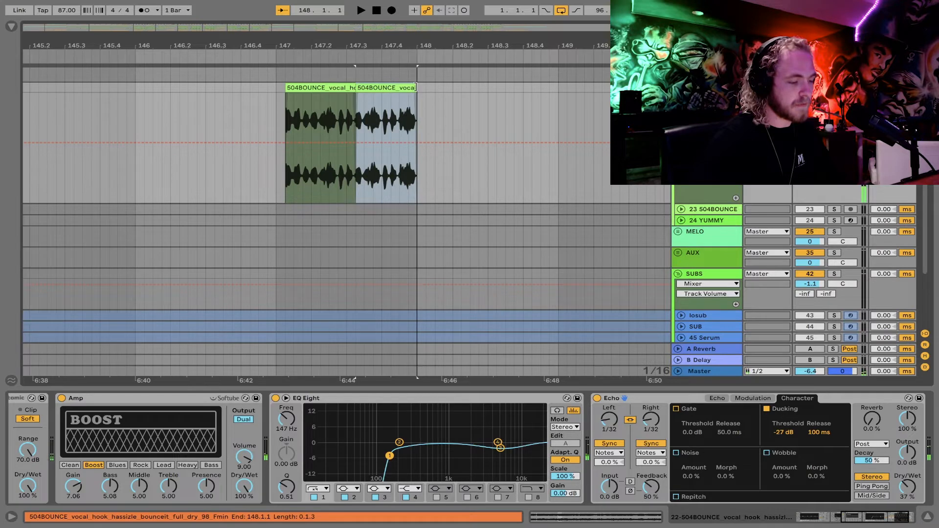
pyautogui.click(325, 88)
pyautogui.press('space')
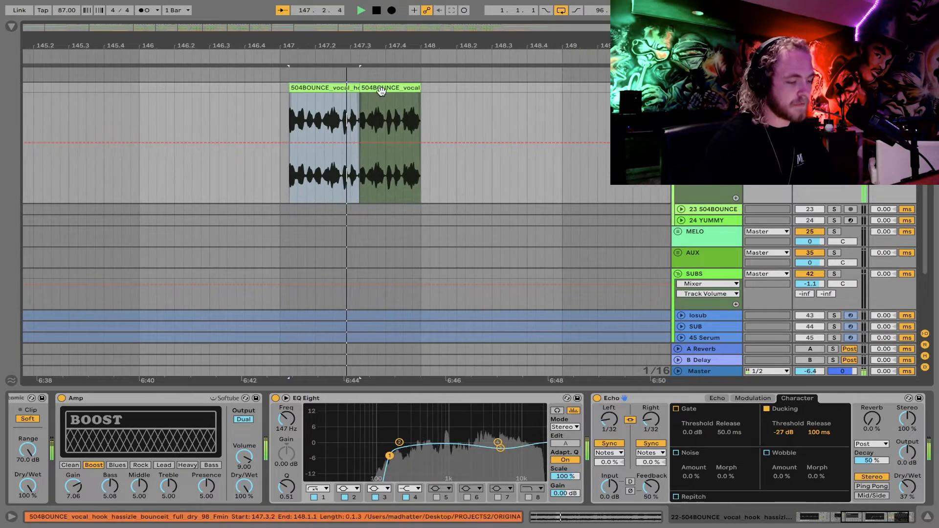
pyautogui.press('space')
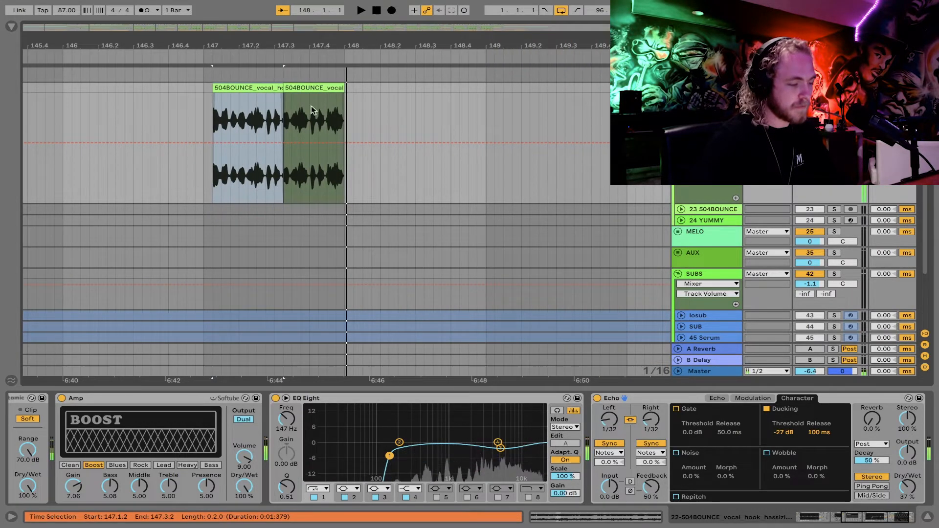
# Copy the vocal section from 147.2.4 to 147.3.2, paste it at 148.1.1, and play the sequence
pyautogui.click(230, 118)
pyautogui.press('space')
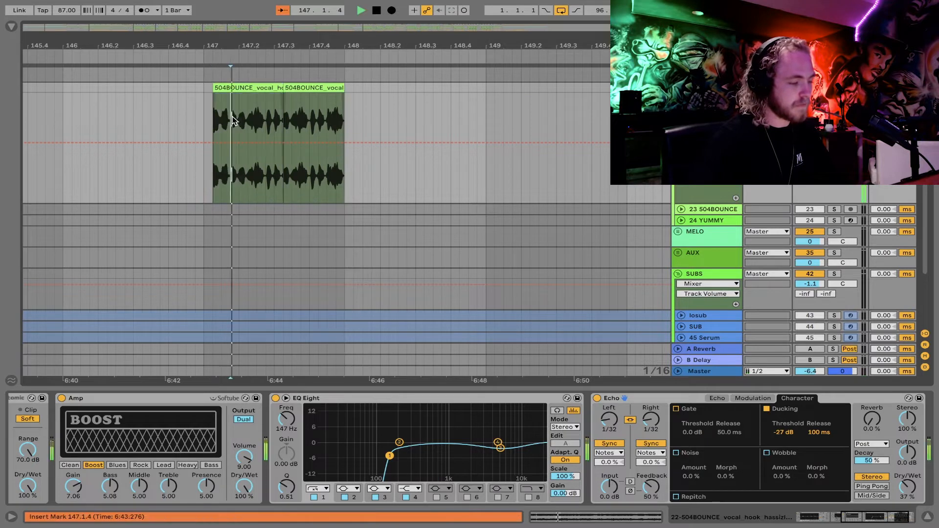
pyautogui.press('space')
pyautogui.moveTo(264, 117); pyautogui.dragTo(283, 114)
pyautogui.hotkey('ctrl', 'c')
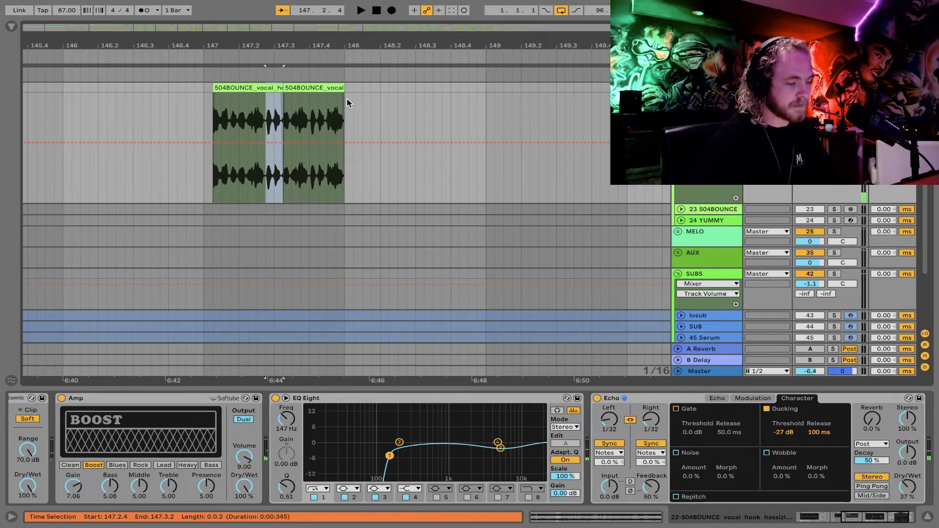
pyautogui.click(346, 99)
pyautogui.hotkey('ctrl', 'v')
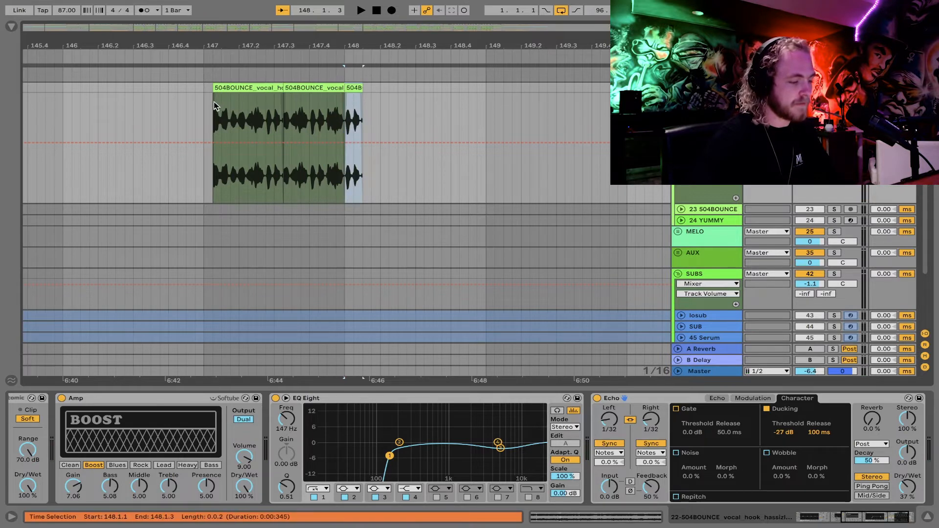
pyautogui.click(230, 88)
pyautogui.press('space')
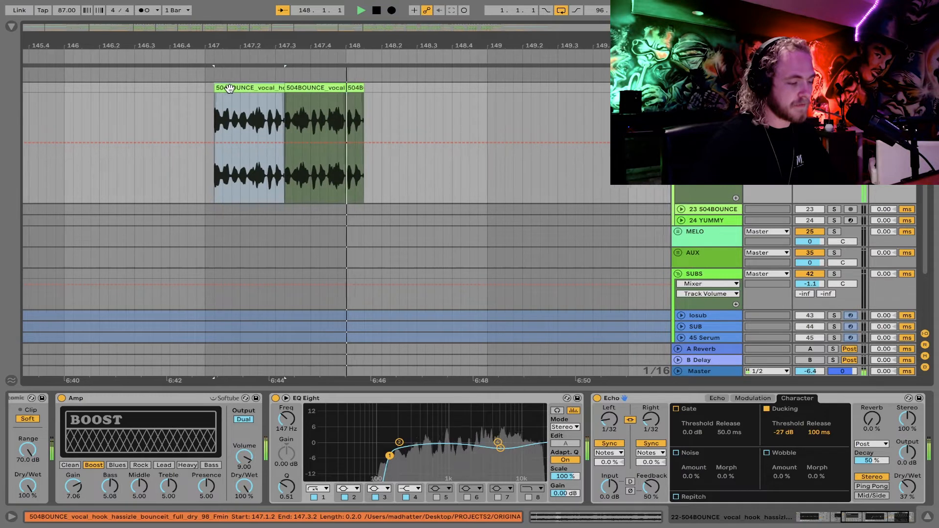
pyautogui.press('space')
# Duplicate the sequence of three vocal clips twice, placing the copies back to back
pyautogui.moveTo(169, 88); pyautogui.dragTo(309, 91)
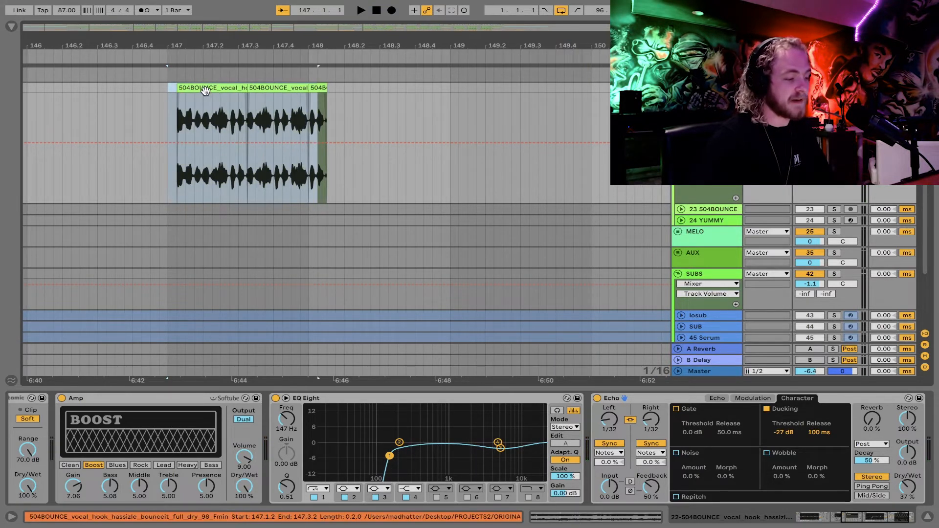
pyautogui.click(206, 89)
pyautogui.keyDown('shift'); pyautogui.click(317, 88); pyautogui.keyUp('shift')
pyautogui.press('super+d')
pyautogui.press('super+d')
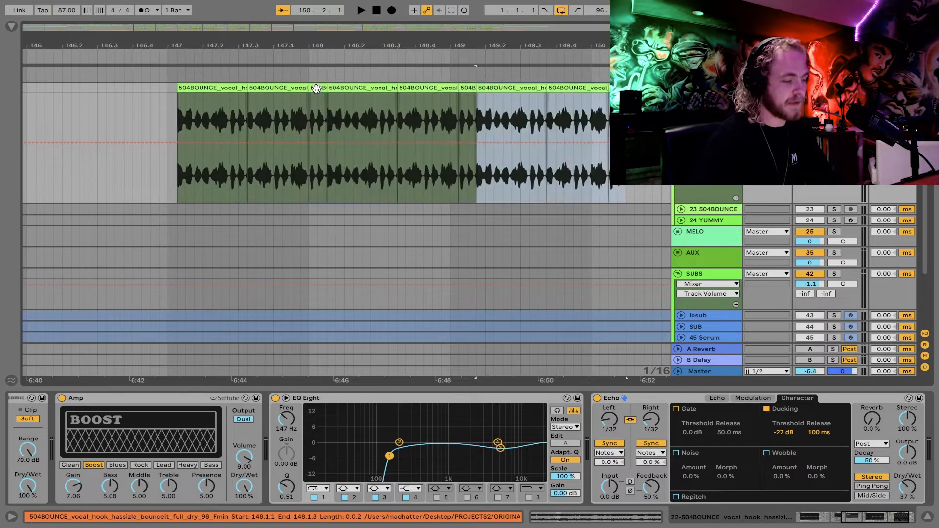
# Play the full duplicated vocal sequence from 147.1.1 with the device chain hidden
pyautogui.hscroll(-5, 317, 89)
pyautogui.click(307, 84)
pyautogui.press('space')
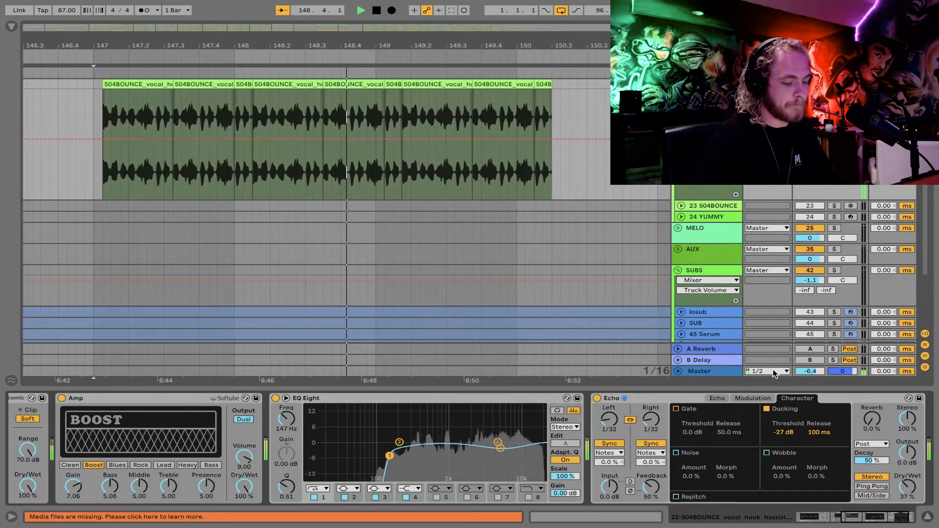
pyautogui.click(928, 517)
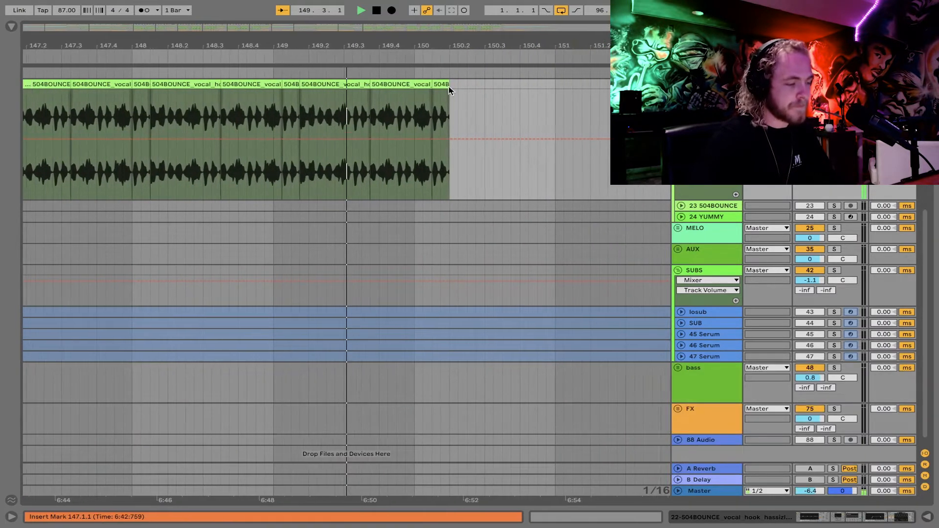
pyautogui.press('space')
# Find the vocal clips at bar 21 in the earlier arrangement and open the DROP VOX group's device chain
pyautogui.click(134, 27)
pyautogui.moveTo(140, 27); pyautogui.dragTo(141, 16)
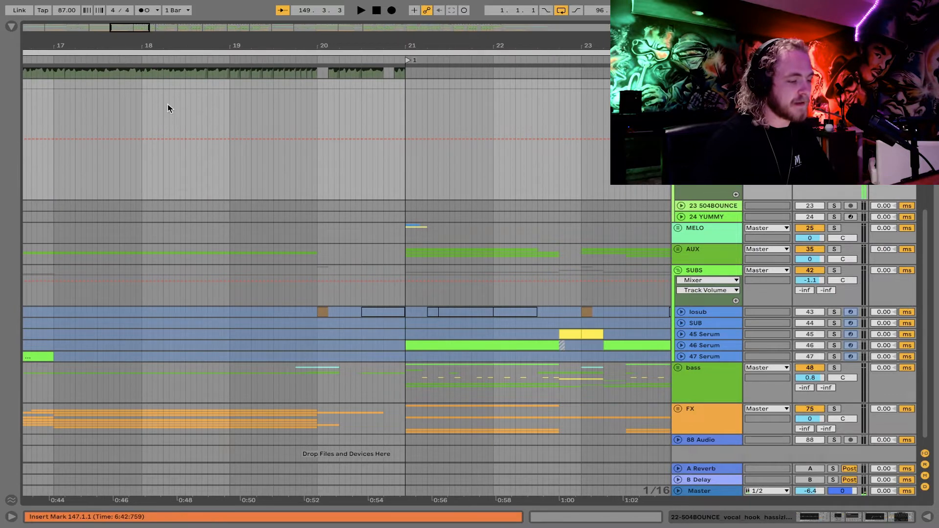
pyautogui.scroll(4, 188, 172)
pyautogui.hscroll(-2, 188, 172)
pyautogui.hscroll(5, 188, 172)
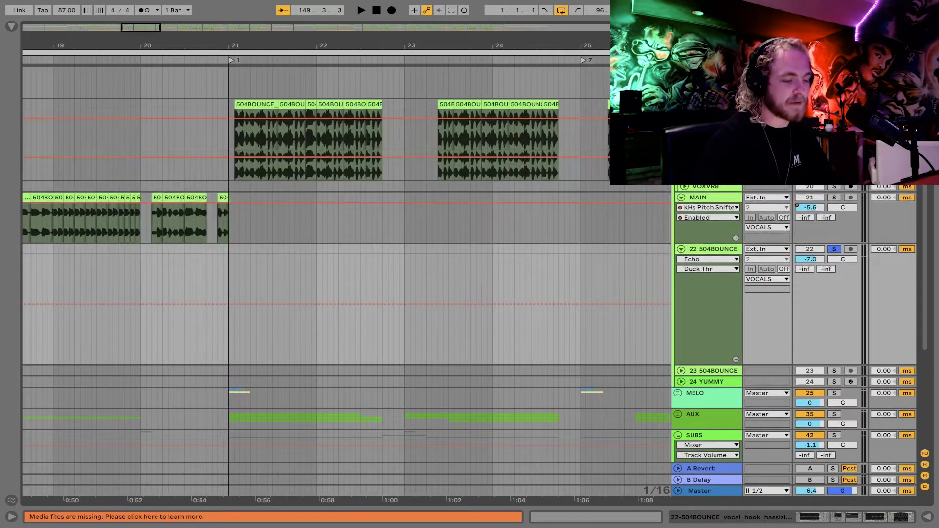
pyautogui.click(707, 104)
pyautogui.doubleClick(707, 105)
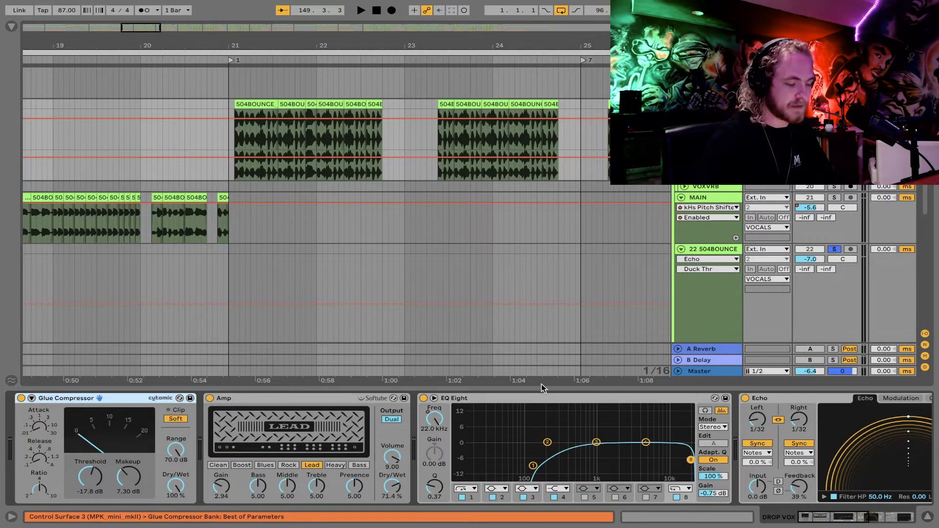
# Examine the DROP VOX effects chain from Glue Compressor to Compressor, including the Echo's Character settings for ducking
pyautogui.hscroll(10, 507, 448)
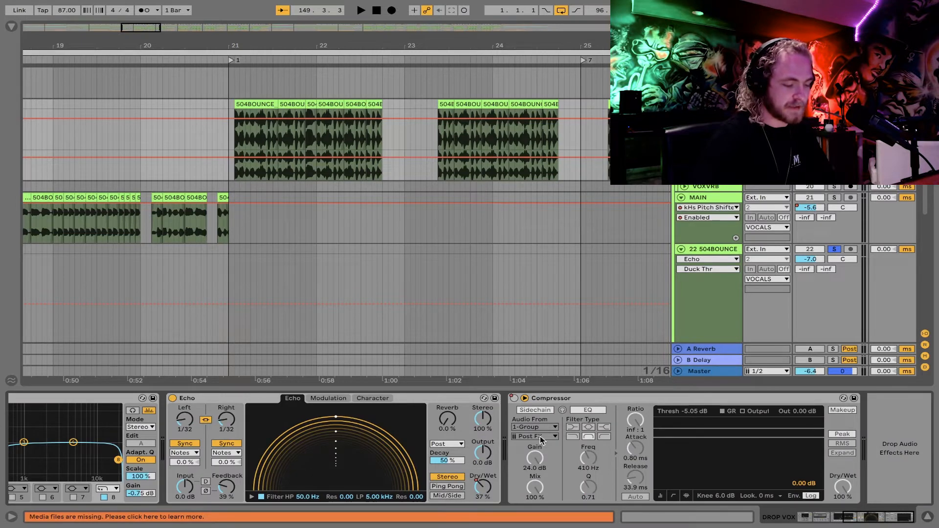
pyautogui.hscroll(-6, 471, 447)
pyautogui.hscroll(3, 471, 448)
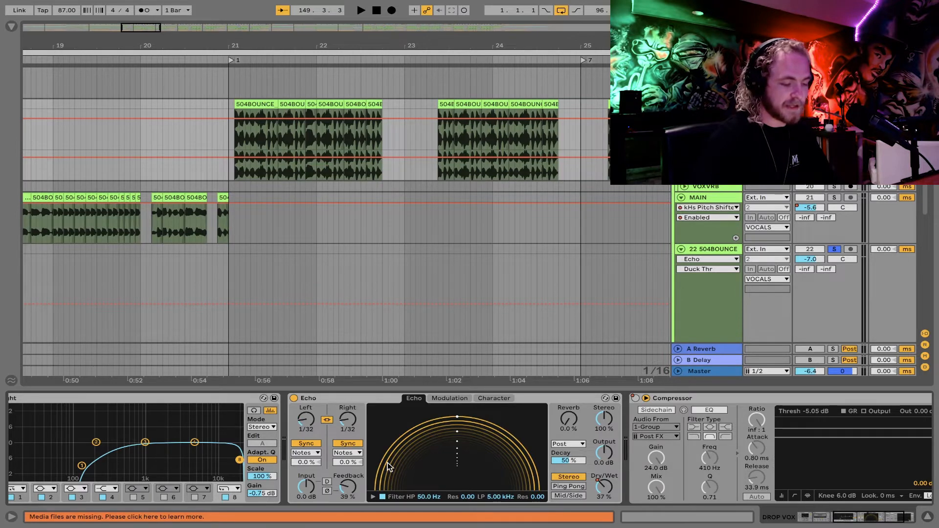
pyautogui.hscroll(-8, 403, 425)
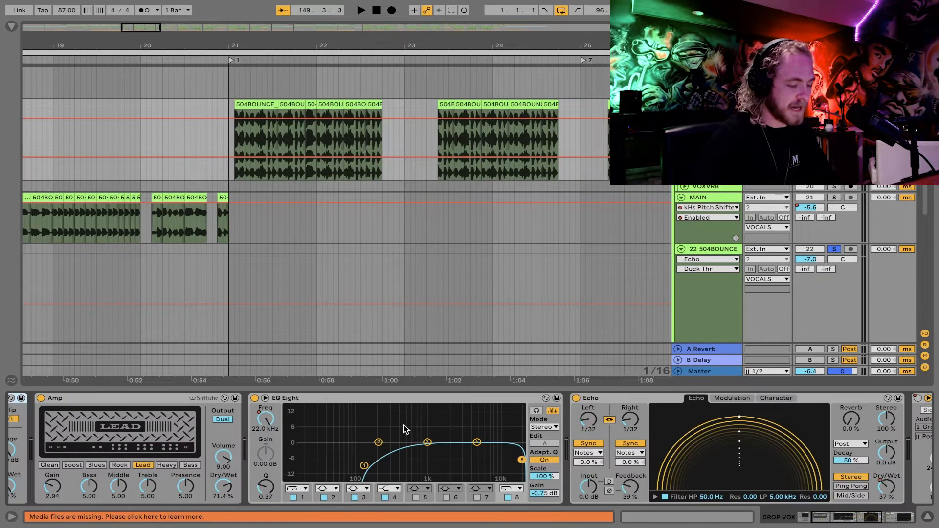
pyautogui.click(761, 398)
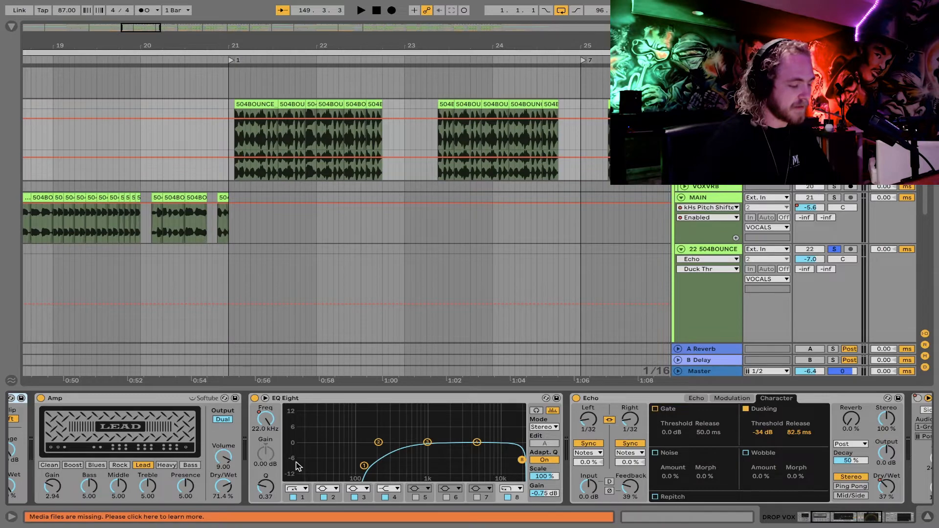
pyautogui.hscroll(-5, 297, 467)
pyautogui.hscroll(15, 238, 445)
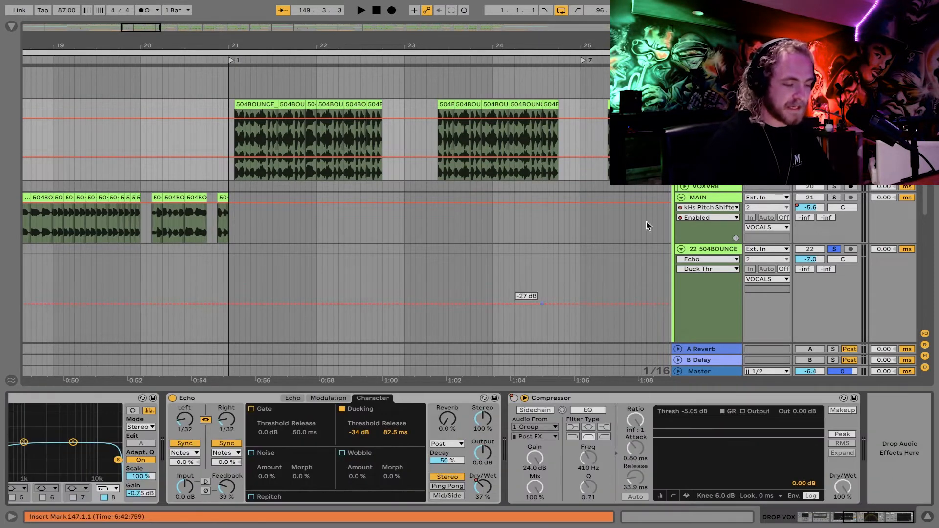
# Return to the vocal sequence at bar 147, play its start briefly, and select the first clip
pyautogui.hscroll(20, 500, 134)
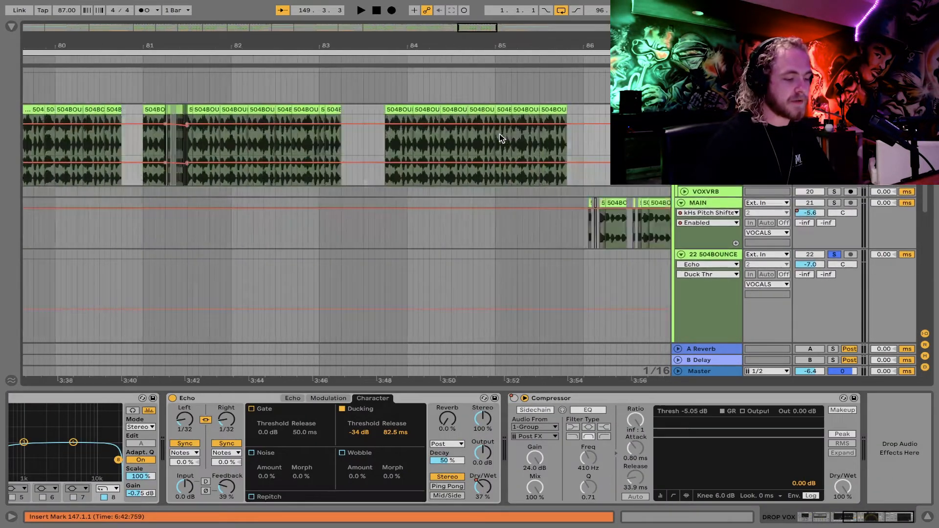
pyautogui.scroll(-10, 500, 135)
pyautogui.hscroll(10, 500, 134)
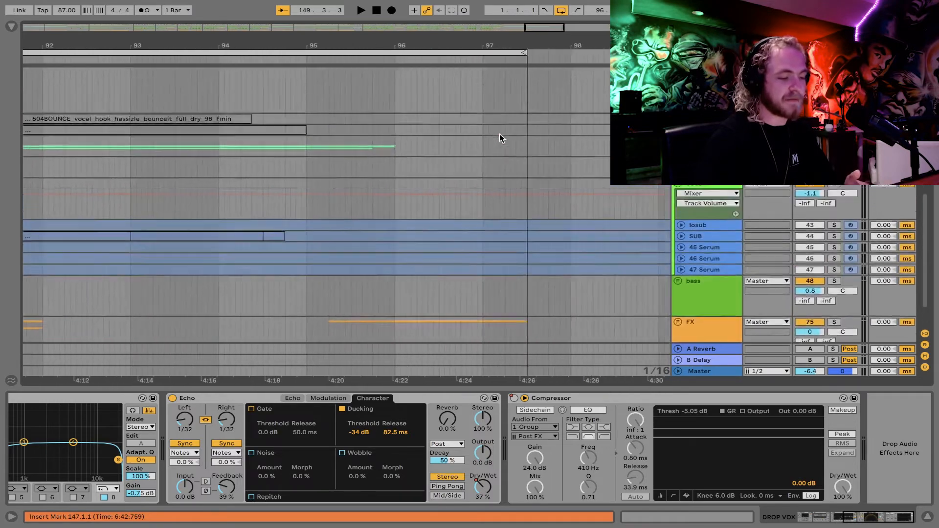
pyautogui.press('space')
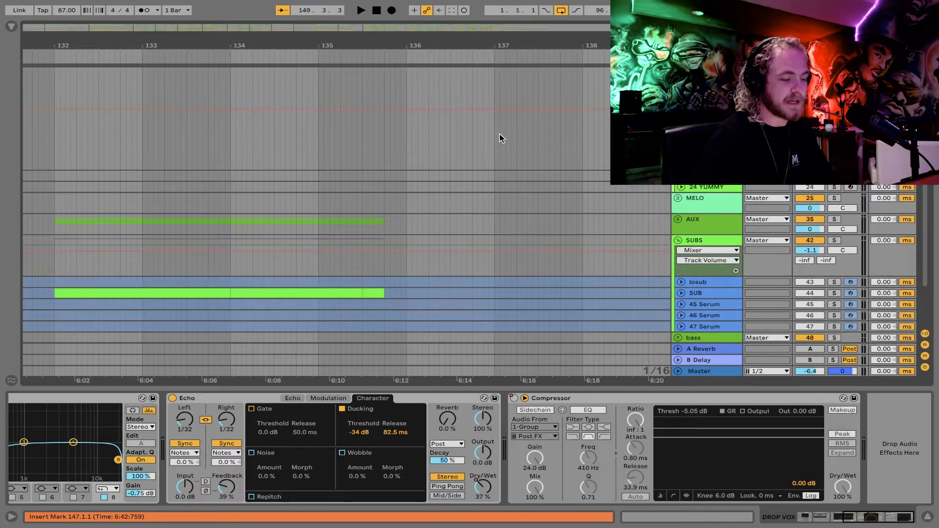
pyautogui.press('space')
pyautogui.scroll(5, 500, 134)
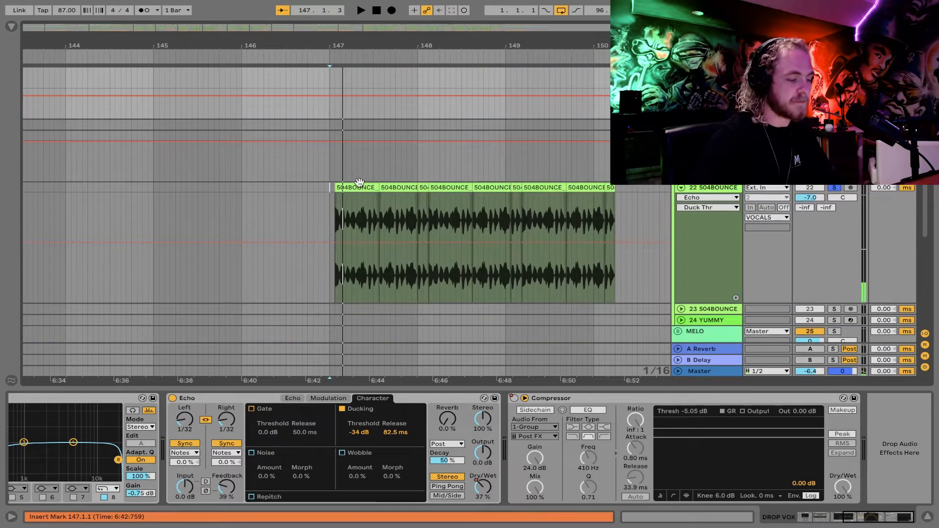
pyautogui.click(358, 185)
# Search the browser for "vocal" and list the matches across all results
pyautogui.click(12, 26)
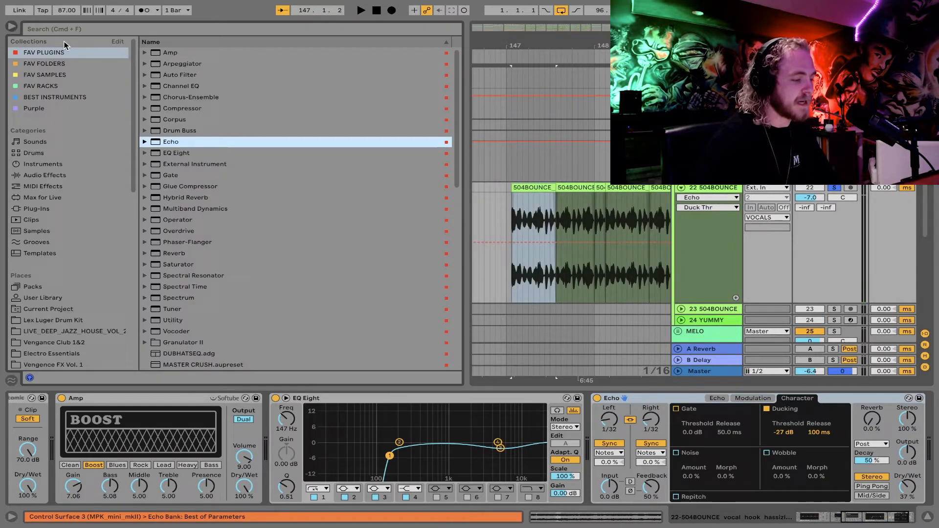
pyautogui.click(117, 31)
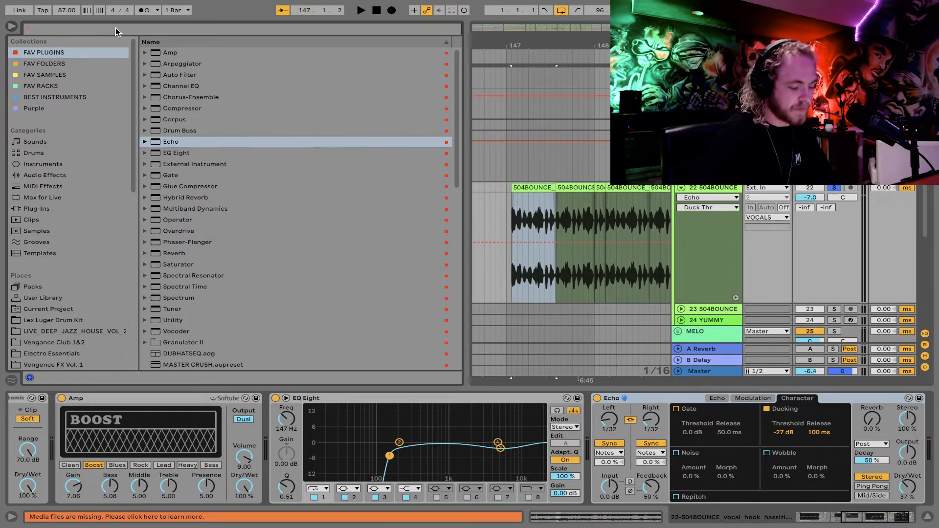
pyautogui.click(118, 83)
pyautogui.press('a')
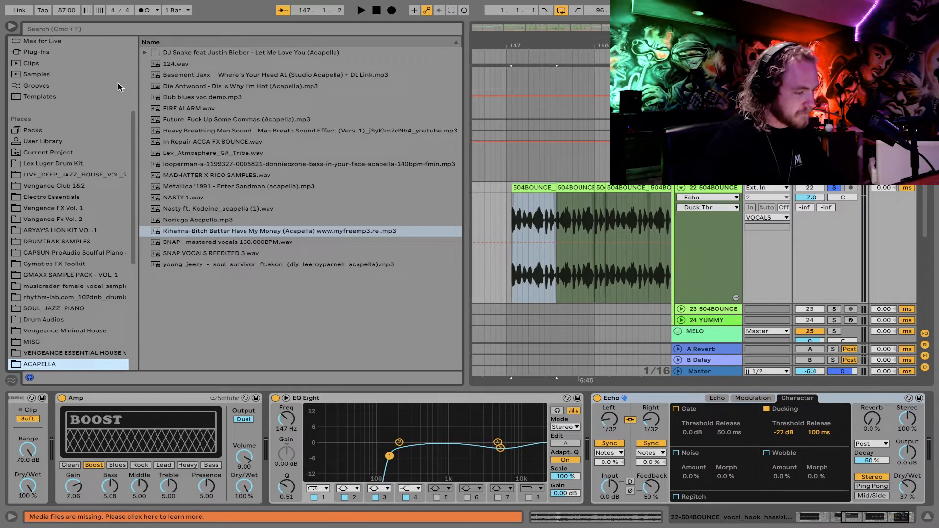
pyautogui.click(138, 31)
pyautogui.write('vocal')
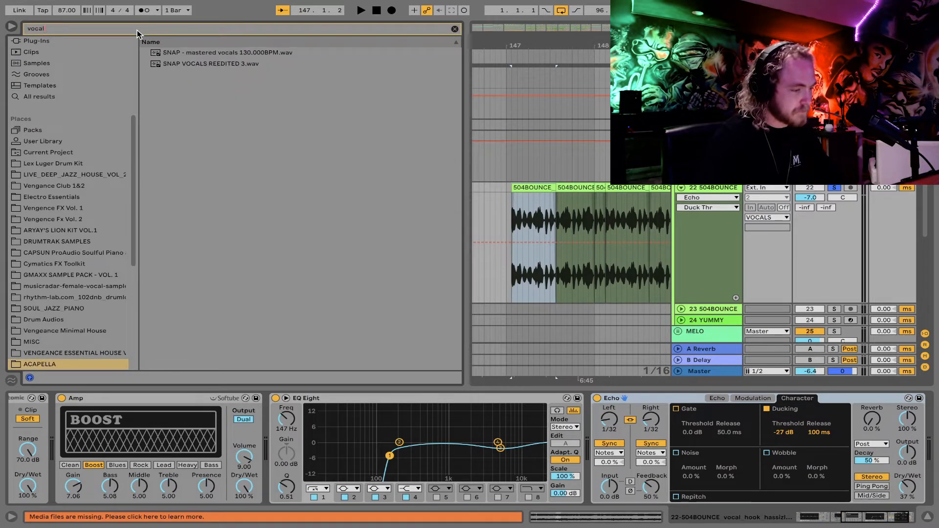
pyautogui.click(58, 97)
pyautogui.scroll(-5, 192, 214)
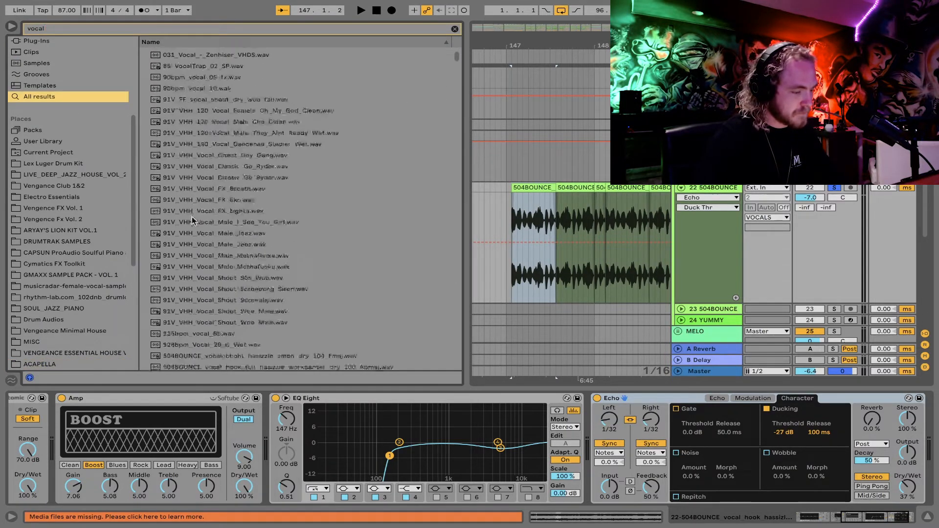
# Preview some 91V_VHH vocal samples and the 504BOUNCE bounceit hook samples
pyautogui.click(192, 221)
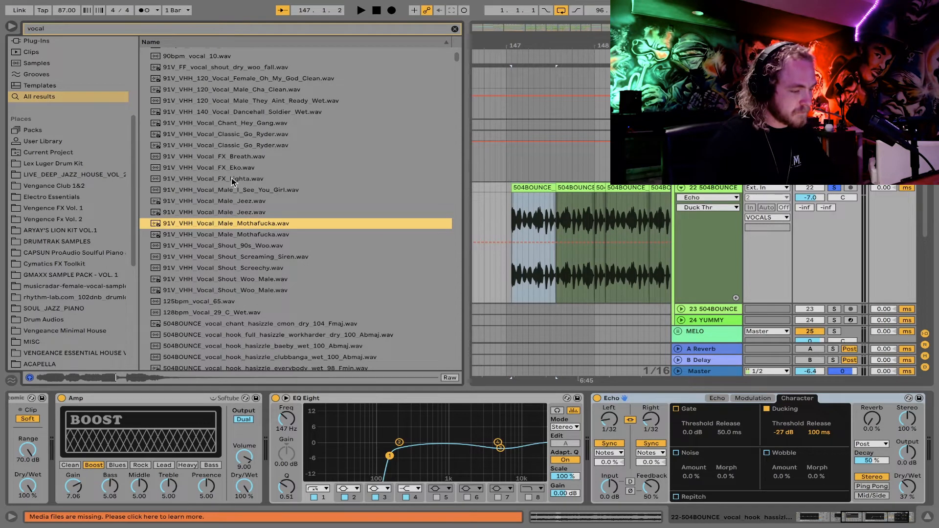
pyautogui.click(244, 145)
pyautogui.scroll(-6, 244, 146)
pyautogui.click(226, 197)
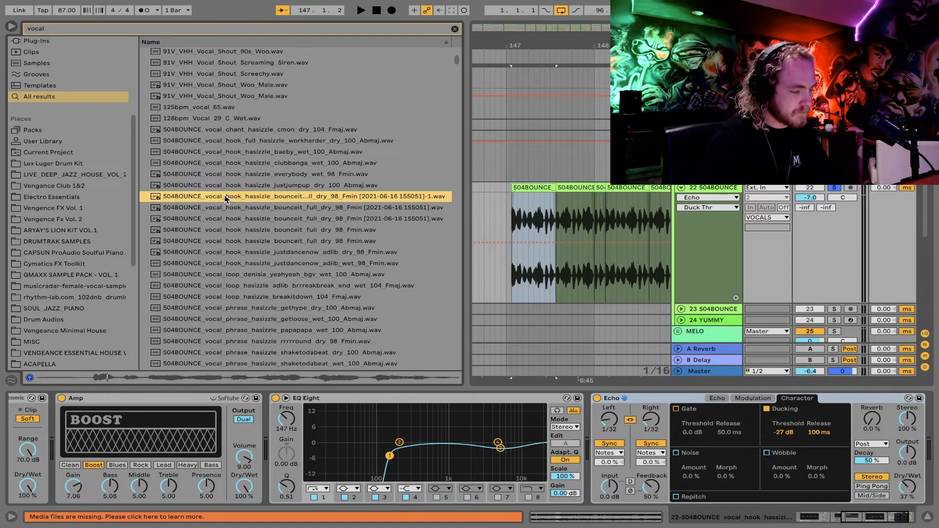
pyautogui.click(228, 230)
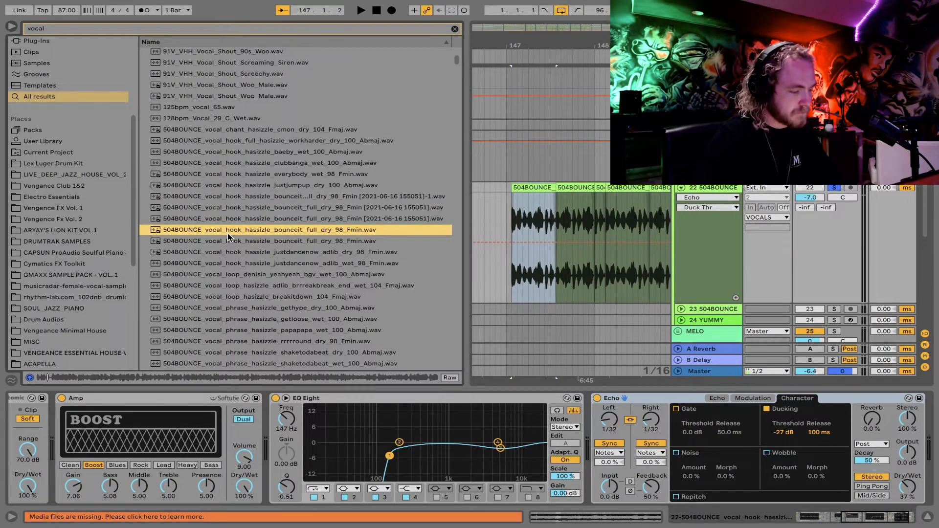
# Preview the second bounceit dry hook, the justdancenow dry adlib and the breakitdown loop
pyautogui.scroll(-1, 353, 216)
pyautogui.hscroll(3, 507, 207)
pyautogui.scroll(-1, 506, 206)
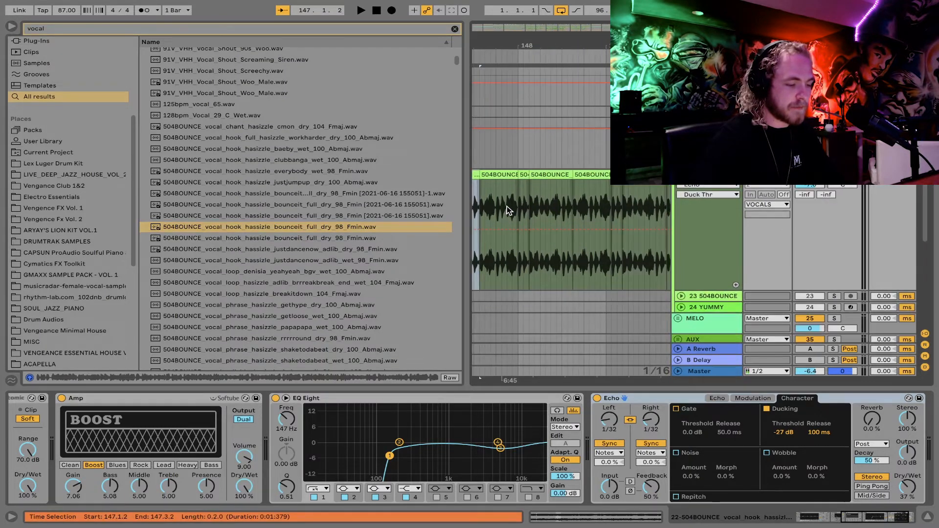
pyautogui.hscroll(-2, 507, 206)
pyautogui.click(297, 238)
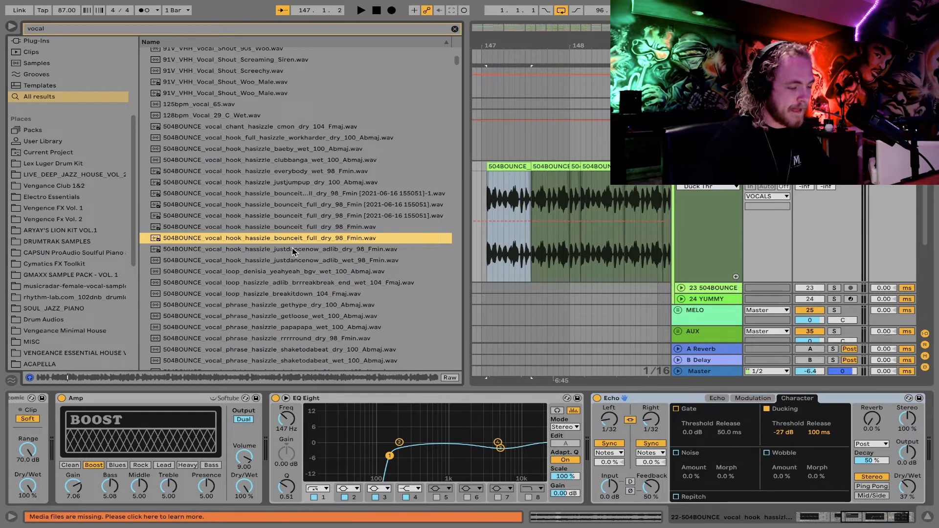
pyautogui.click(289, 251)
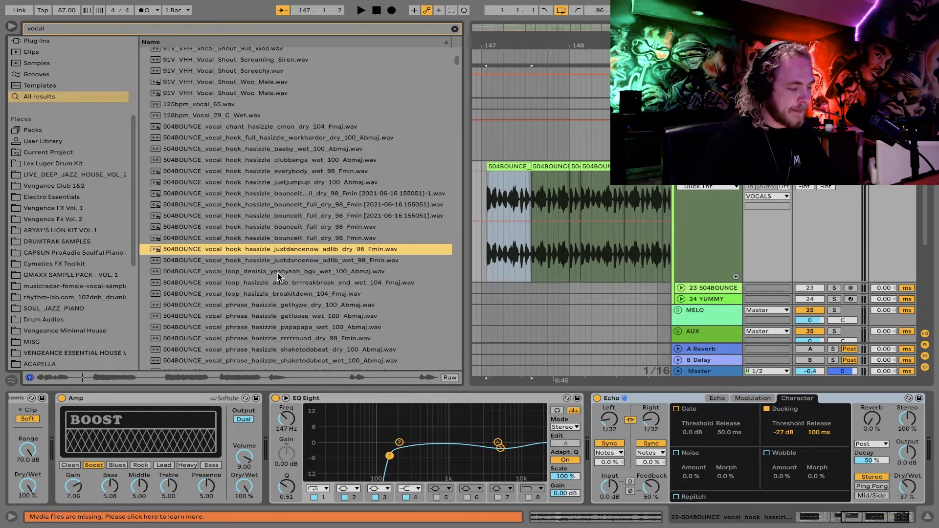
pyautogui.click(268, 295)
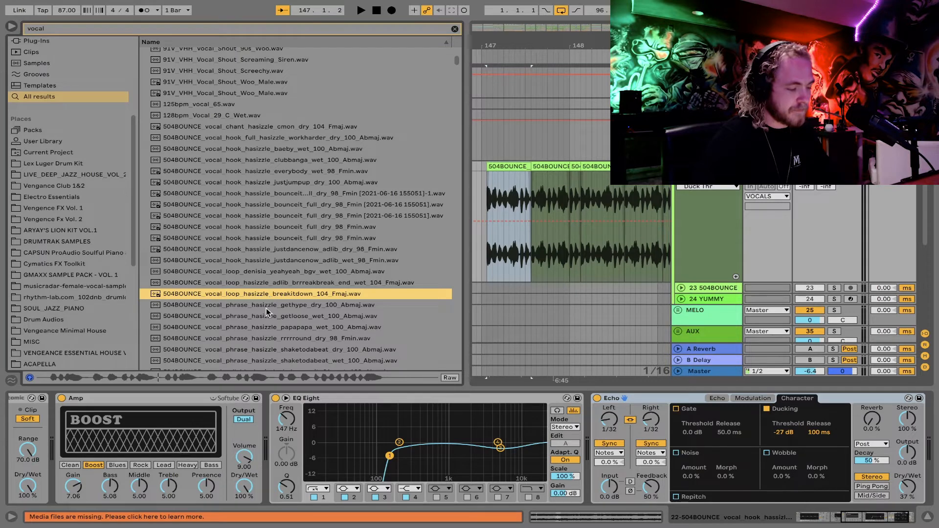
# Place 504BOUNCE_vocal_loop_hasizzle_breakitdown_104_Fmaj.wav at 147.1.2 on track 23, clear track 22's copy, and hide the browser
pyautogui.moveTo(266, 294); pyautogui.dragTo(488, 195)
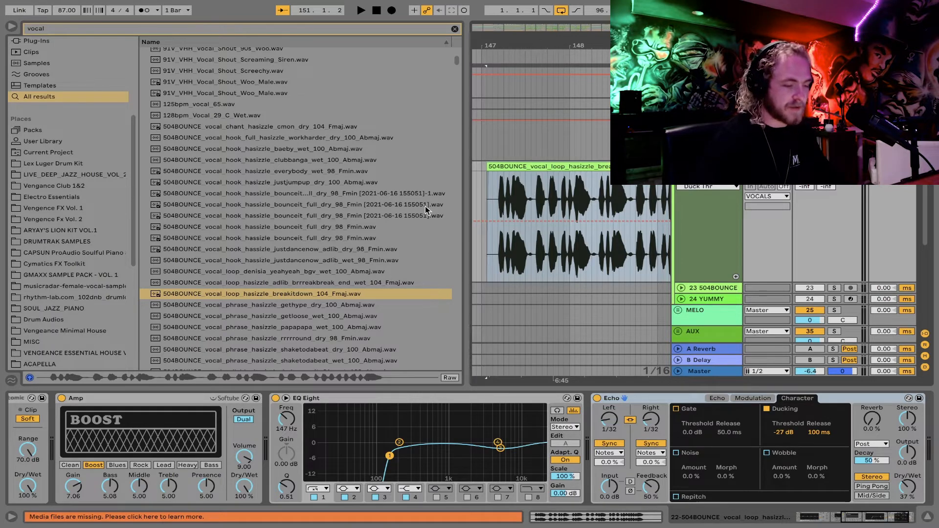
pyautogui.moveTo(253, 294); pyautogui.dragTo(489, 299)
pyautogui.click(537, 167)
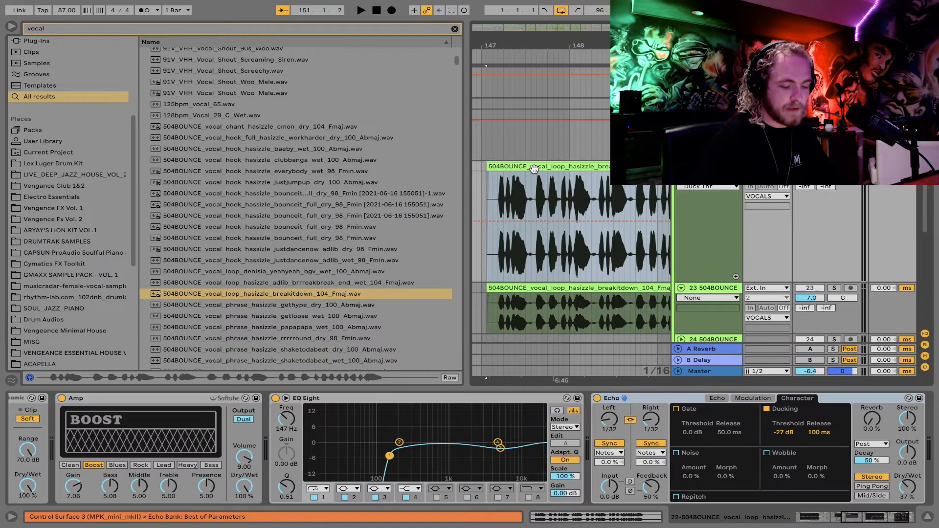
pyautogui.press('Delete')
pyautogui.click(10, 27)
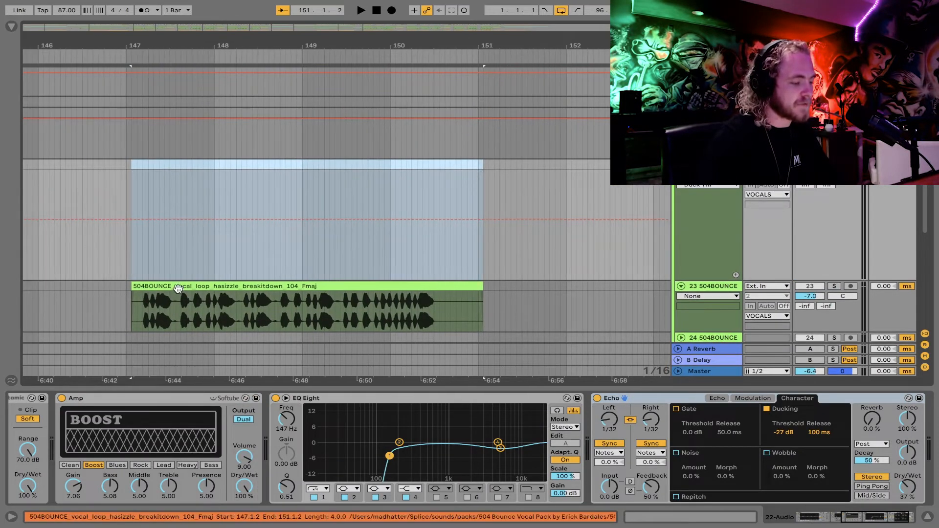
# Open the breakitdown loop's clip view, audition the clip, and move its start to 147.1.1
pyautogui.doubleClick(178, 288)
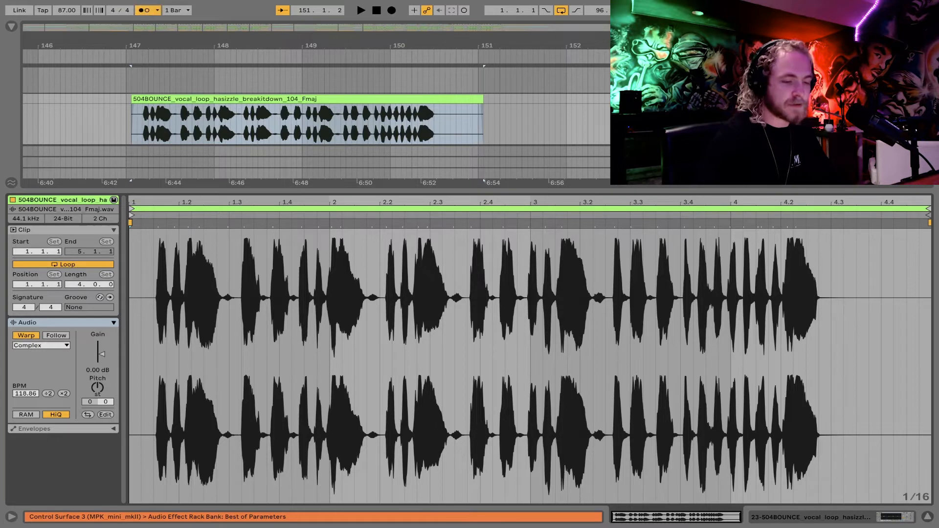
pyautogui.press('space')
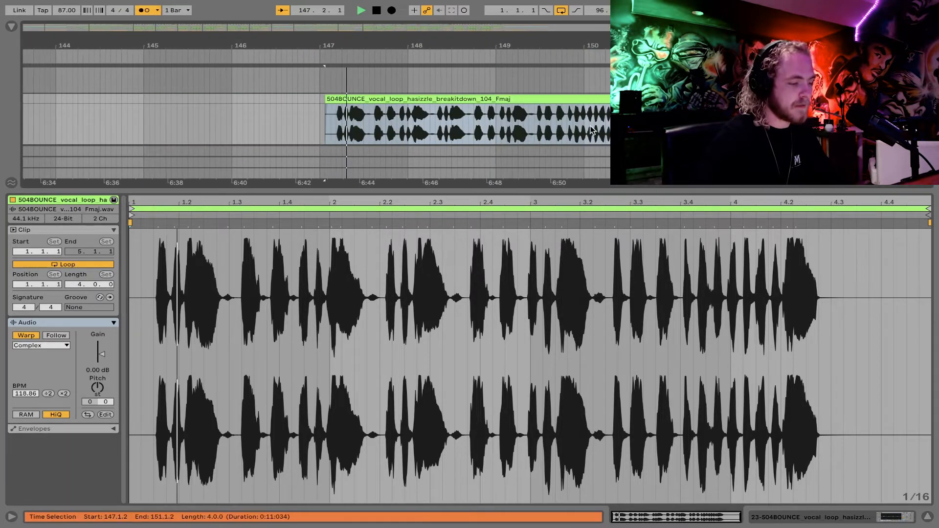
pyautogui.click(325, 110)
pyautogui.press('space')
pyautogui.click(295, 104)
pyautogui.click(326, 96)
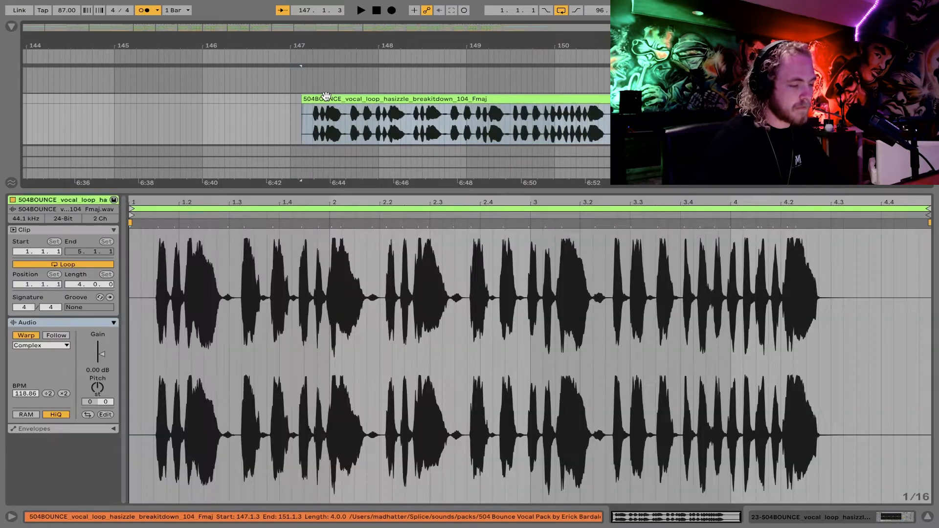
pyautogui.moveTo(327, 97); pyautogui.dragTo(315, 97)
pyautogui.press('space')
pyautogui.press('space')
# Warp the breakitdown loop by aligning its early vocal hits with markers at 1.2.1 and 1.3.1, playing it between adjustments
pyautogui.moveTo(186, 223); pyautogui.dragTo(180, 224)
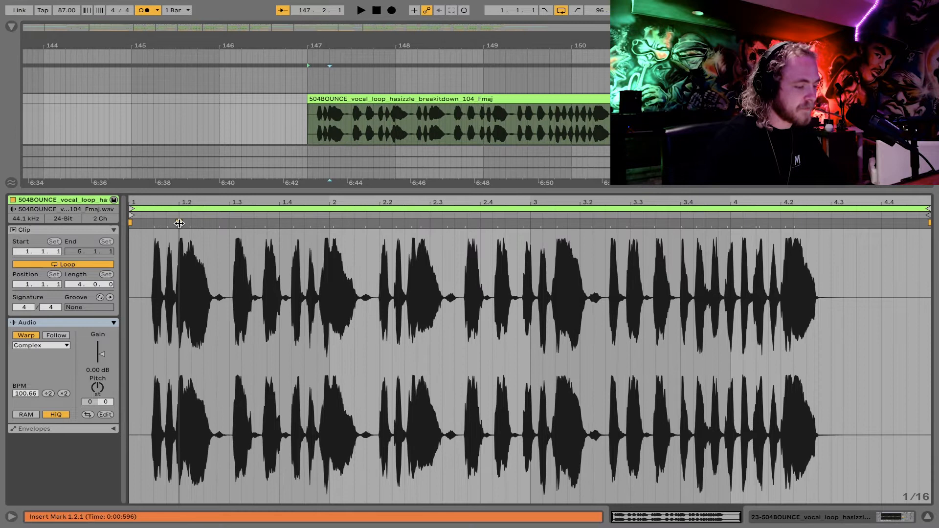
pyautogui.doubleClick(179, 223)
pyautogui.press('space')
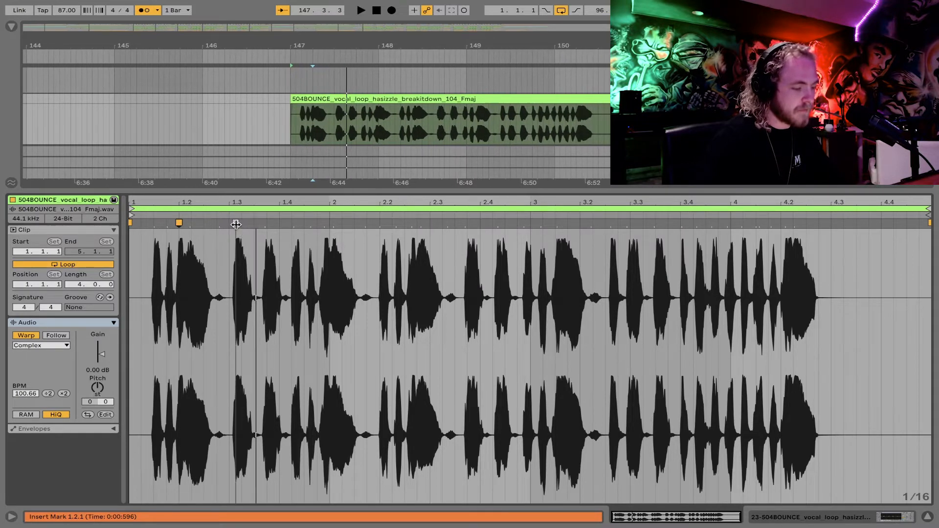
pyautogui.moveTo(236, 224); pyautogui.dragTo(230, 222)
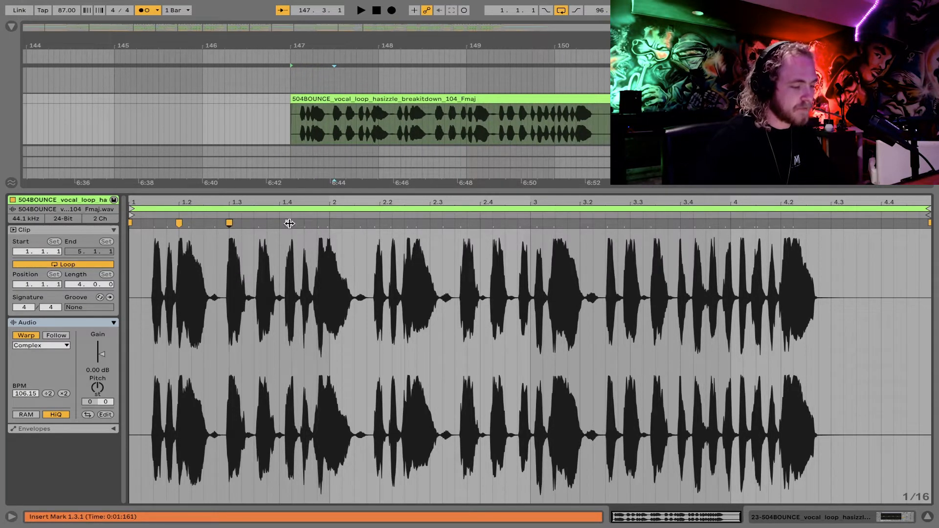
# Warp the next vocal hits of the breakitdown loop with markers at 1.3.3, 1.4 and 1.4.3, playing it between adjustments
pyautogui.press('space')
pyautogui.press('space')
pyautogui.moveTo(259, 224)
pyautogui.mouseDown()
pyautogui.moveTo(249, 224)
pyautogui.moveTo(304, 224)
pyautogui.mouseUp()
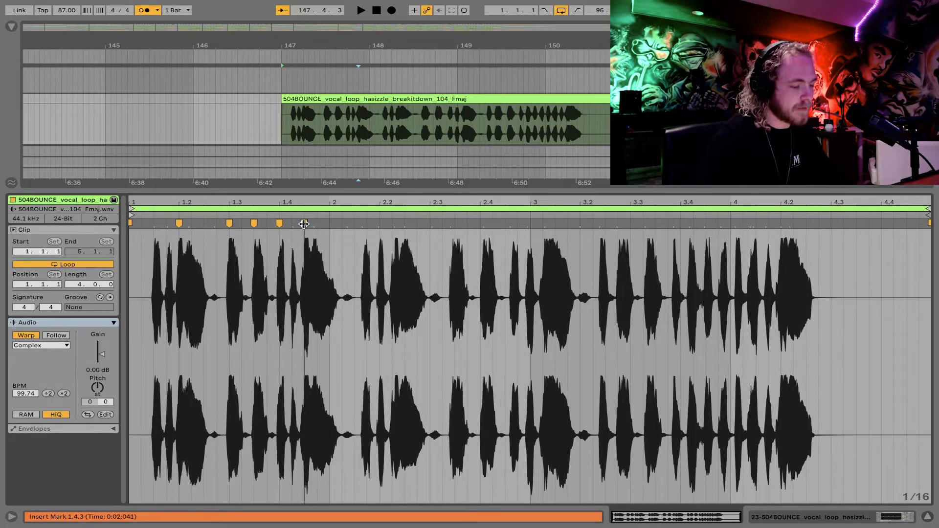
pyautogui.press('space')
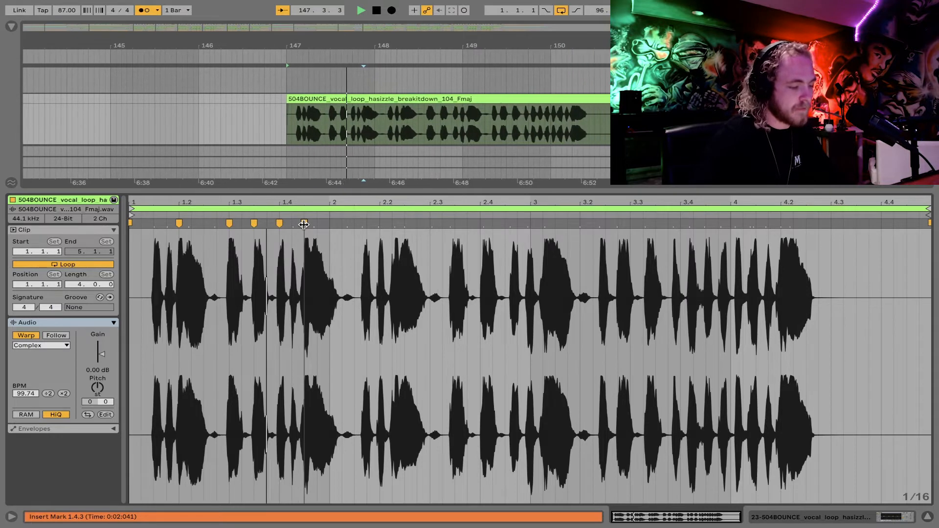
pyautogui.press('space')
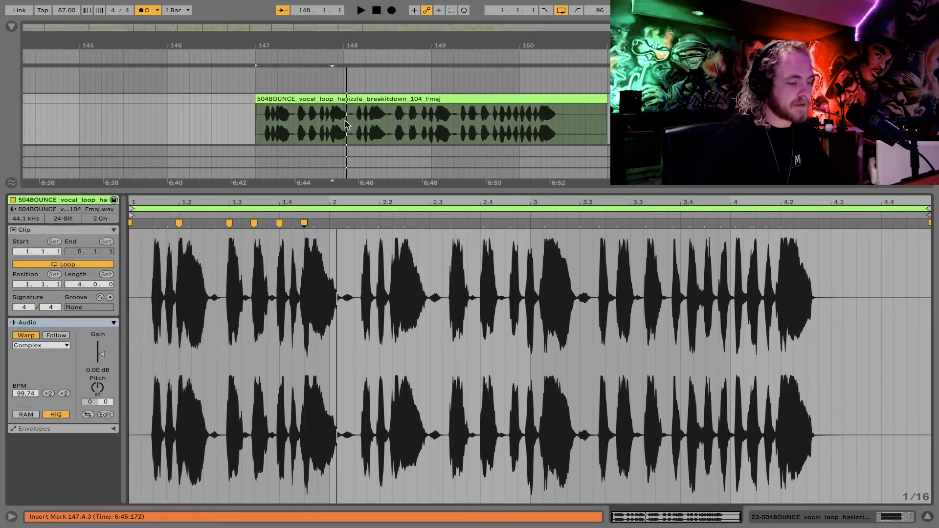
# Audition the remaining phrases of the breakitdown loop around bar 149
pyautogui.moveTo(346, 125); pyautogui.dragTo(356, 122)
pyautogui.click(492, 123)
pyautogui.press('space')
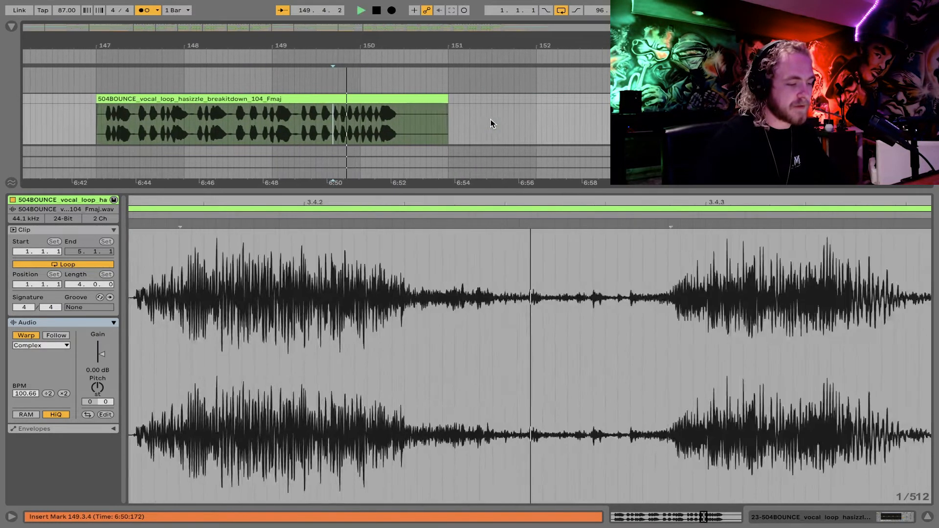
pyautogui.click(286, 119)
pyautogui.press('space')
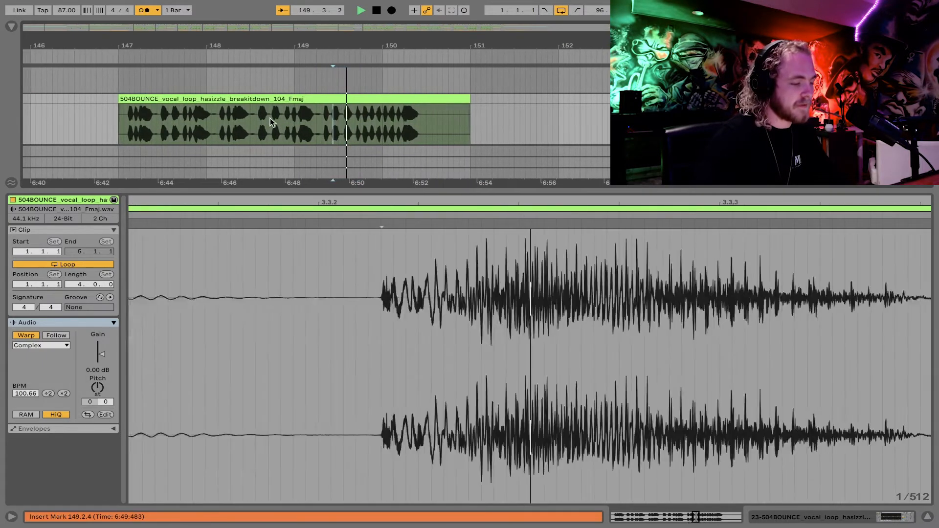
pyautogui.press('space')
# Split the breakitdown loop at 148.1.1, delete everything after the split, and play the remaining bar
pyautogui.moveTo(194, 118); pyautogui.dragTo(482, 94)
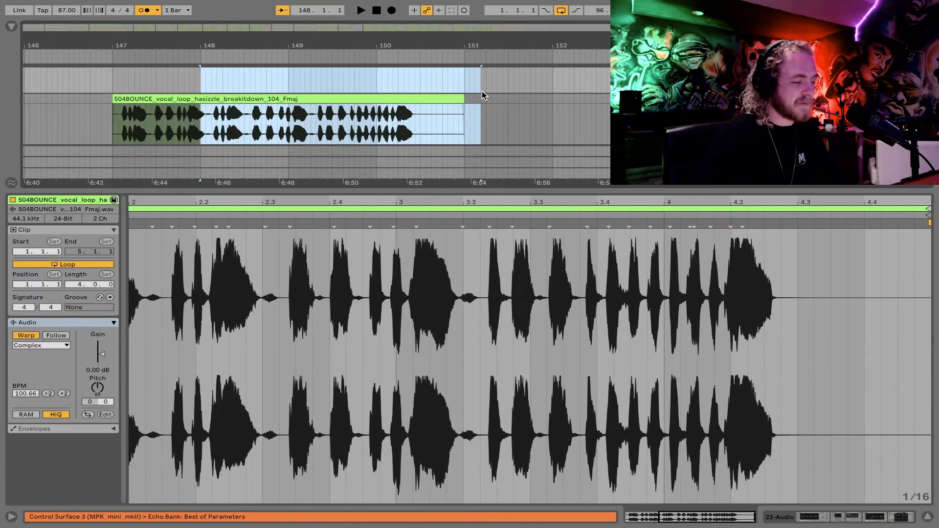
pyautogui.click(441, 97)
pyautogui.click(200, 117)
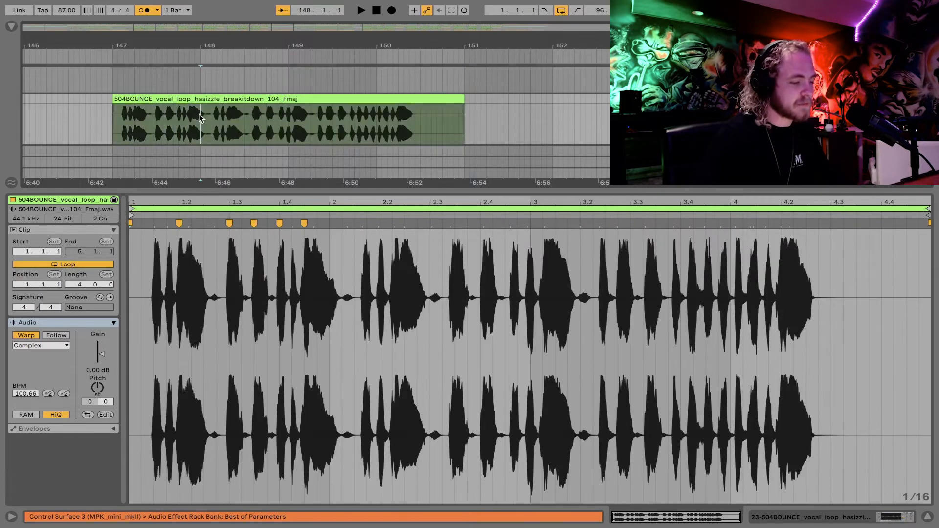
pyautogui.hotkey('ctrl', 'e')
pyautogui.click(218, 99)
pyautogui.press('Delete')
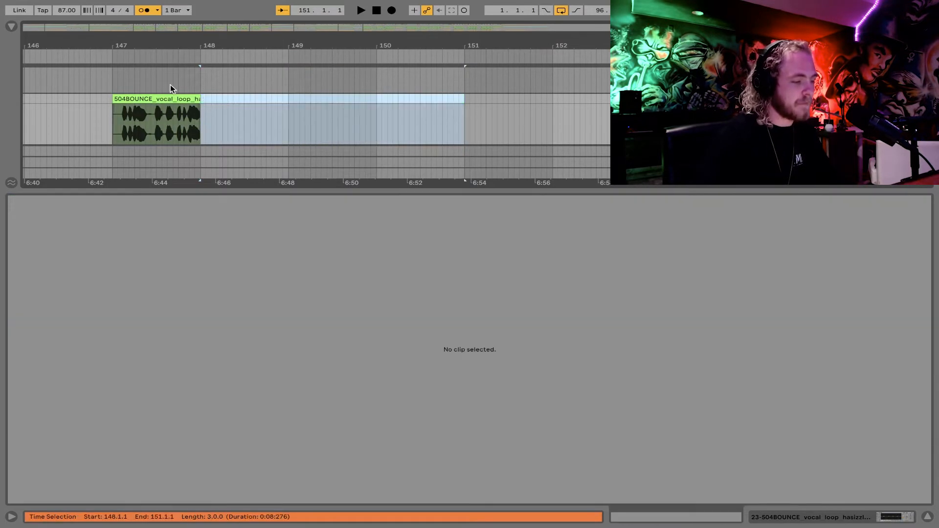
pyautogui.click(133, 98)
pyautogui.press('space')
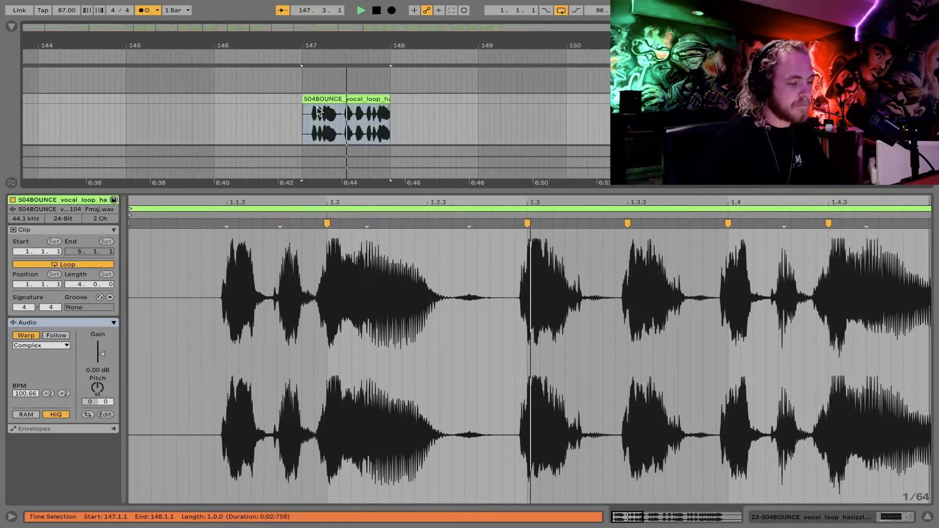
pyautogui.press('space')
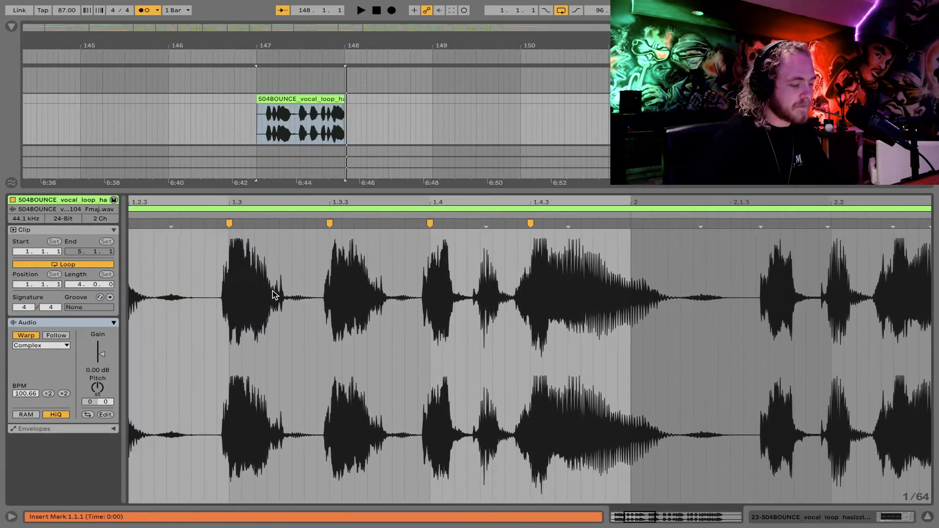
# Set the clip's warp mode to Beats with transient looping off and Preserve at 1/16
pyautogui.hscroll(-3, 265, 267)
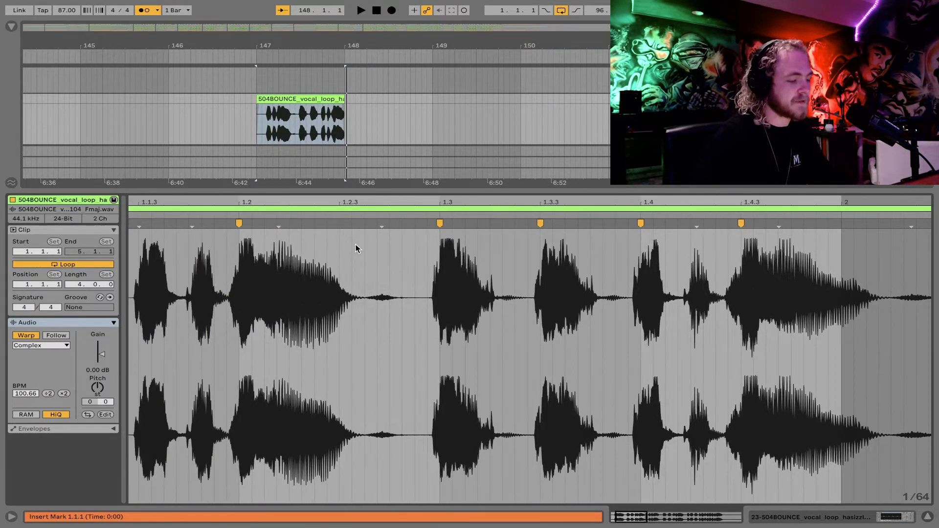
pyautogui.hscroll(-3, 263, 325)
pyautogui.click(51, 345)
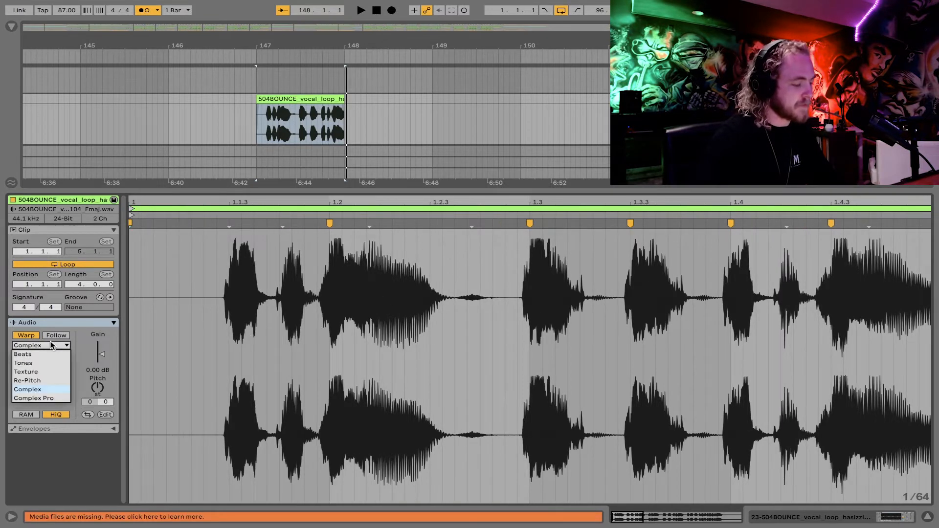
pyautogui.click(29, 355)
pyautogui.click(27, 372)
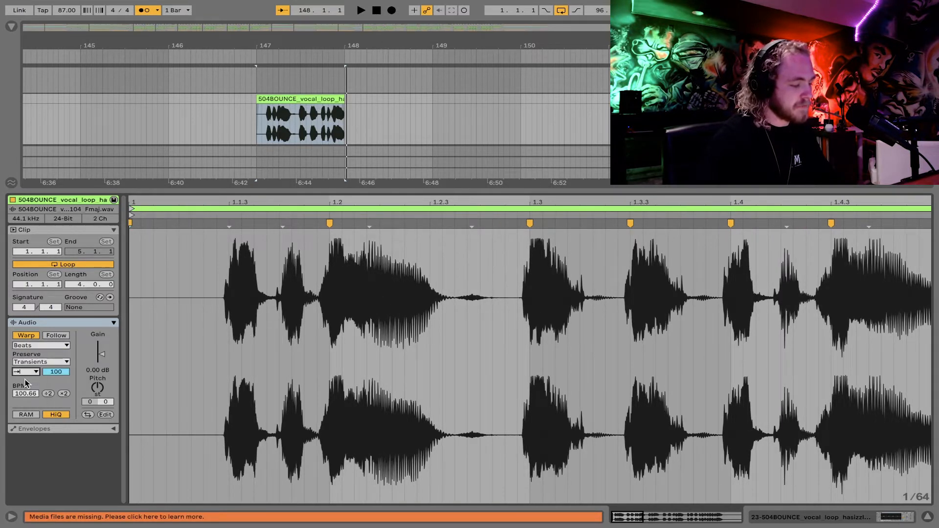
pyautogui.click(48, 363)
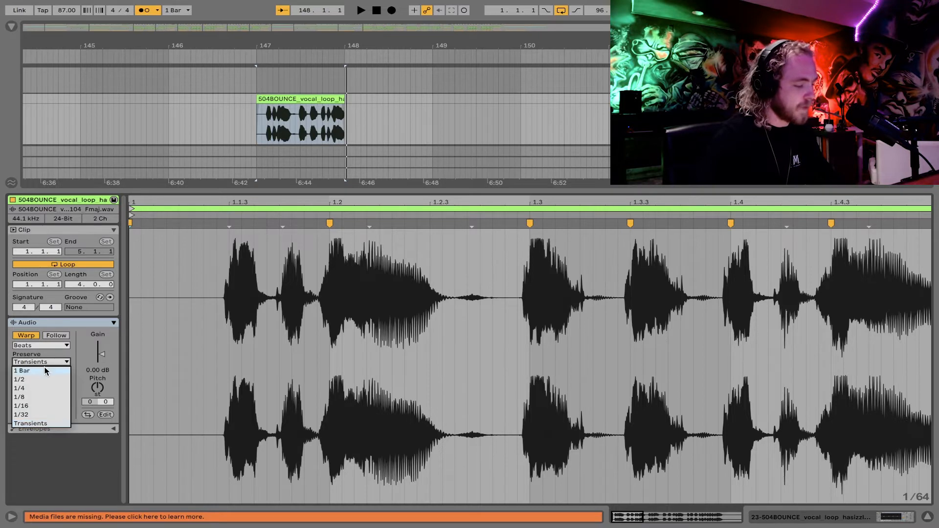
pyautogui.click(28, 406)
# Trim the clip's start to 1.1.3, play it, and move the trimmed clip back to 147.1.1
pyautogui.moveTo(257, 100); pyautogui.dragTo(267, 99)
pyautogui.press('space')
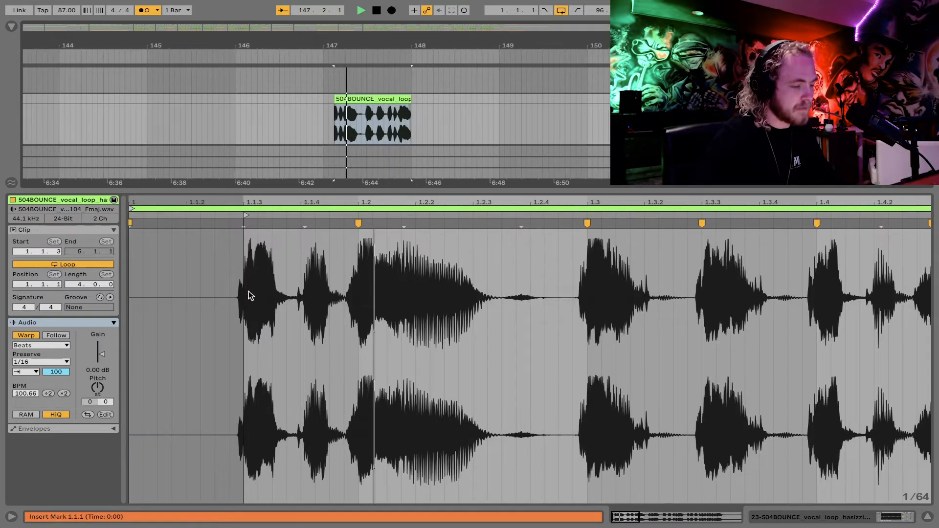
pyautogui.click(346, 99)
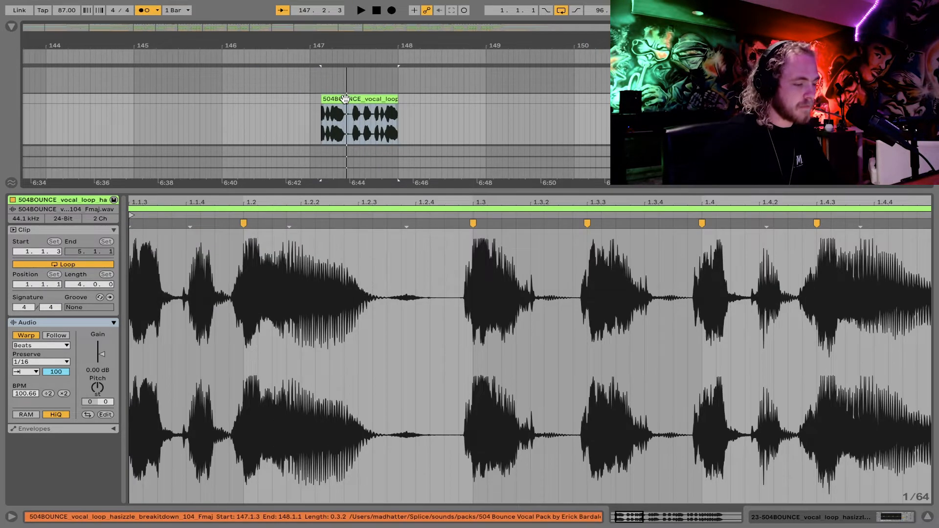
pyautogui.moveTo(345, 99); pyautogui.dragTo(335, 99)
# Lower the Beats transient envelope to 38 while the clip plays
pyautogui.press('space')
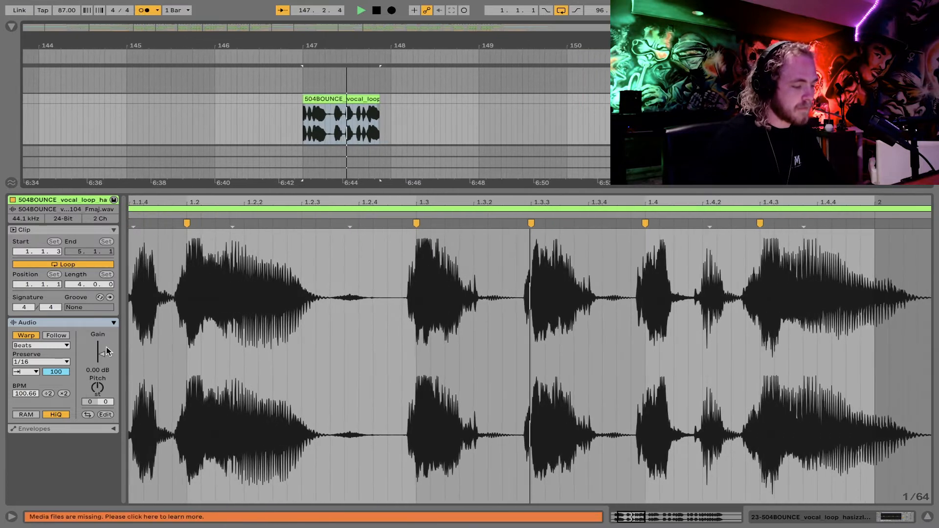
pyautogui.moveTo(56, 372); pyautogui.dragTo(56, 402)
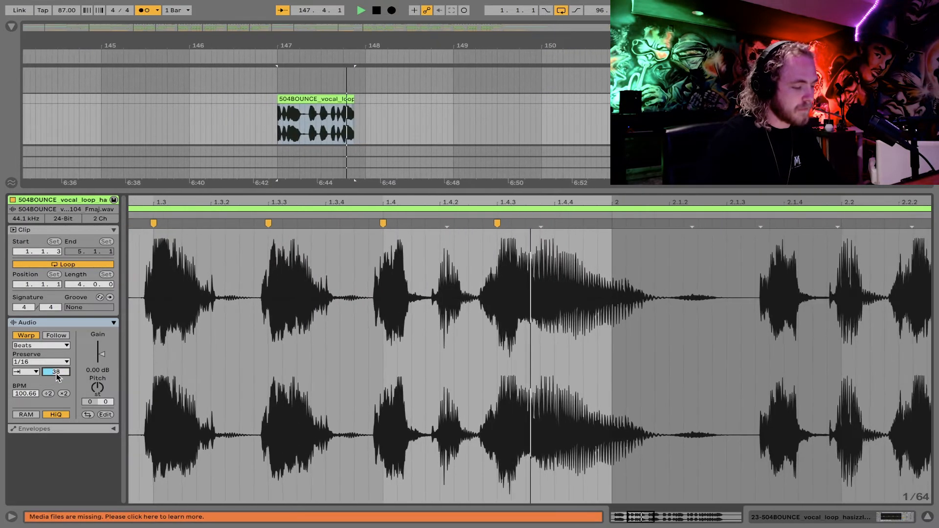
pyautogui.press('space')
# Try Preserve at 1/8 on the playing clip and return it to 1/16
pyautogui.click(58, 362)
pyautogui.click(27, 398)
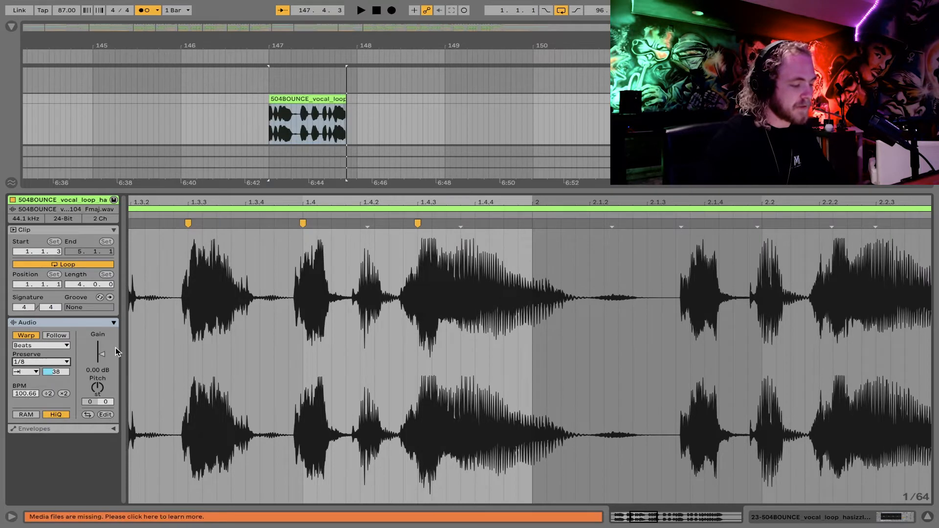
pyautogui.press('space')
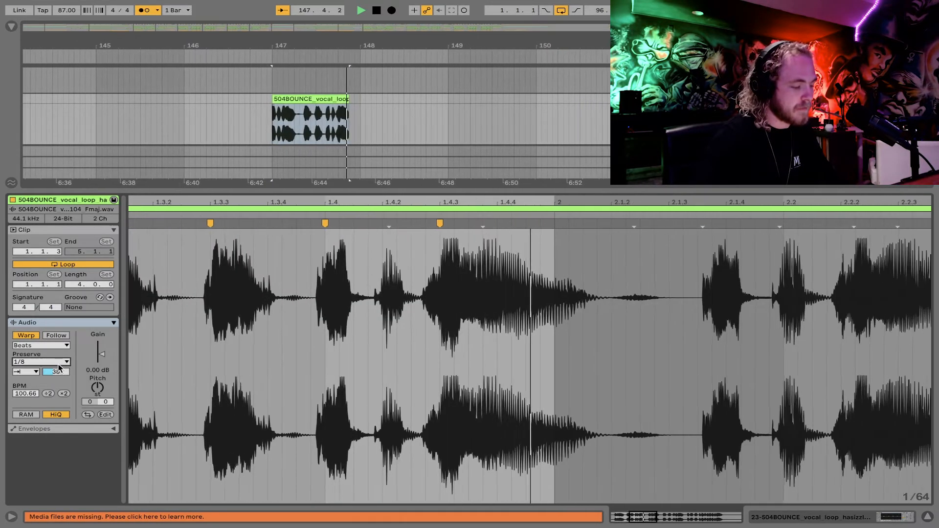
pyautogui.press('space')
pyautogui.click(54, 362)
pyautogui.click(23, 407)
# Set the clip's transient envelope to 26 and replay the chopped vocal
pyautogui.press('space')
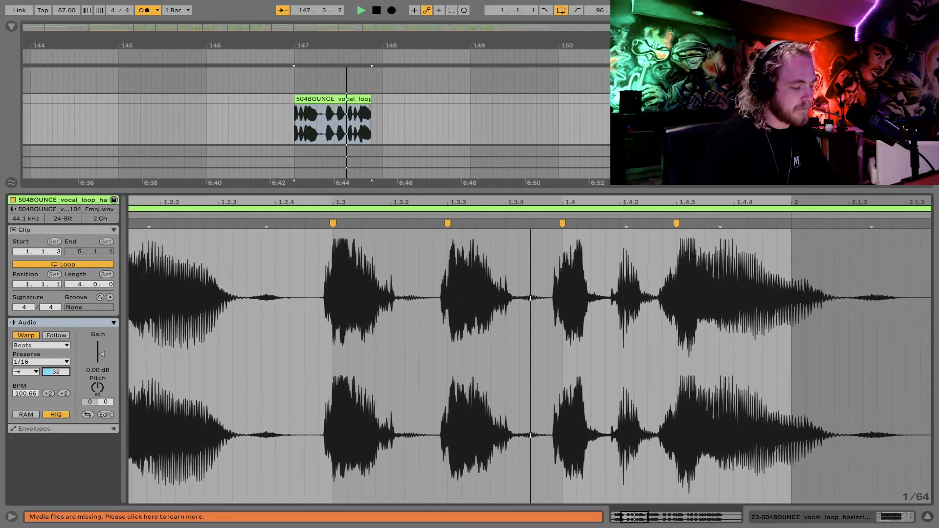
pyautogui.moveTo(56, 372); pyautogui.dragTo(56, 375)
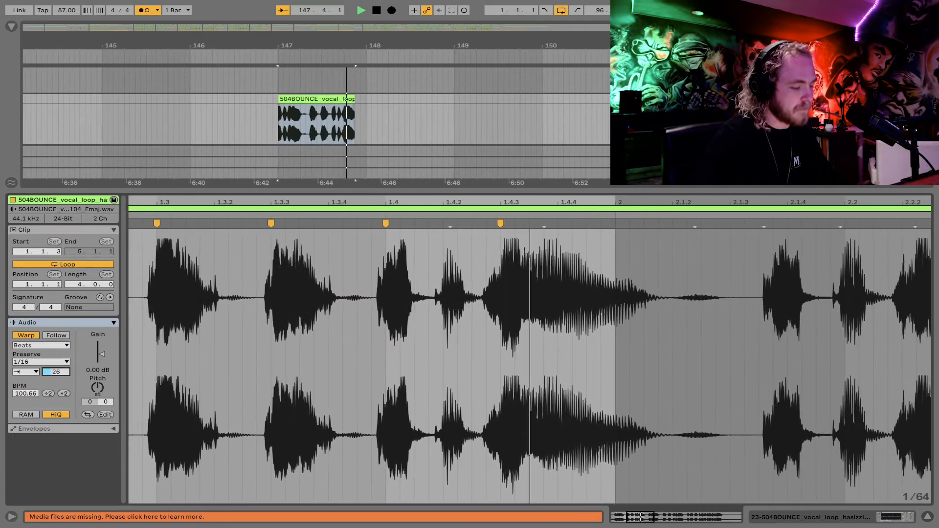
pyautogui.press('space')
pyautogui.press('space')
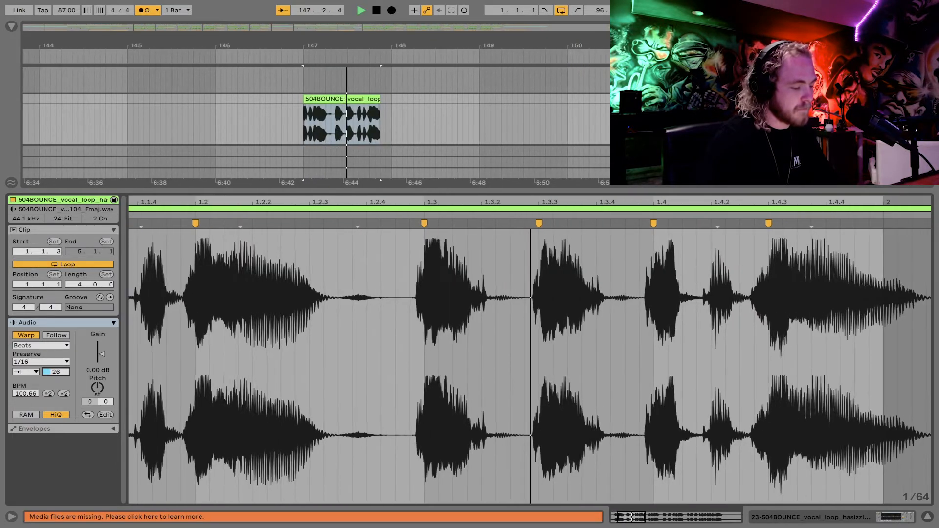
pyautogui.press('space')
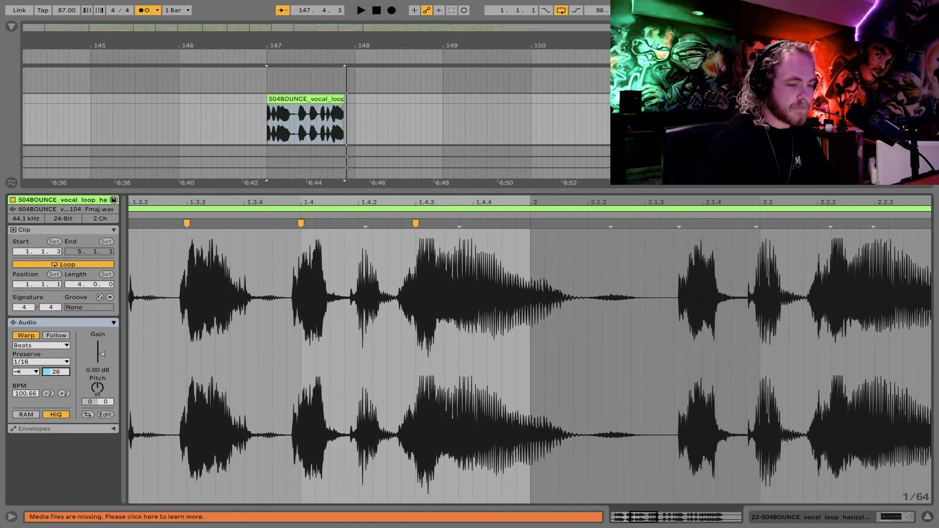
# Clear the browser's vocal search and add a Glue Compressor from FAV PLUGINS to the breakitdown track's device chain
pyautogui.hotkey('shift', 'Tab')
pyautogui.click(10, 26)
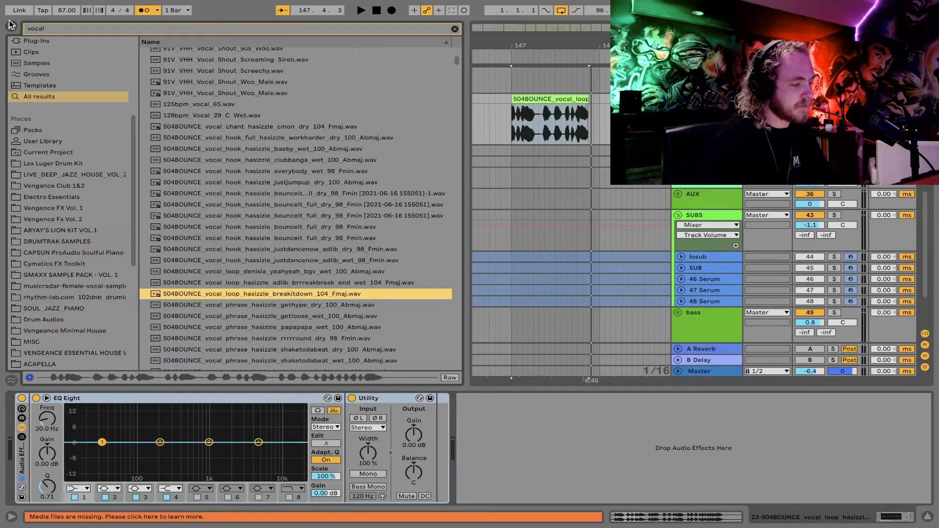
pyautogui.click(455, 29)
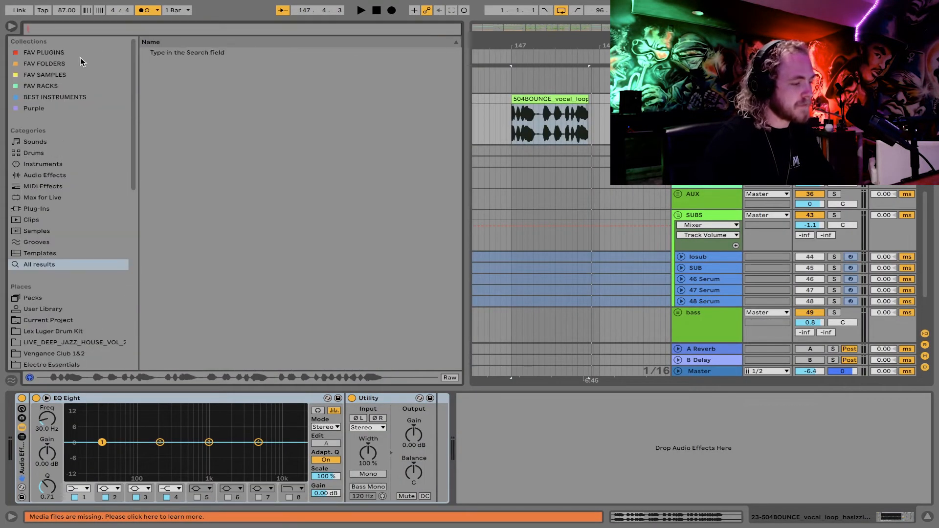
pyautogui.click(68, 52)
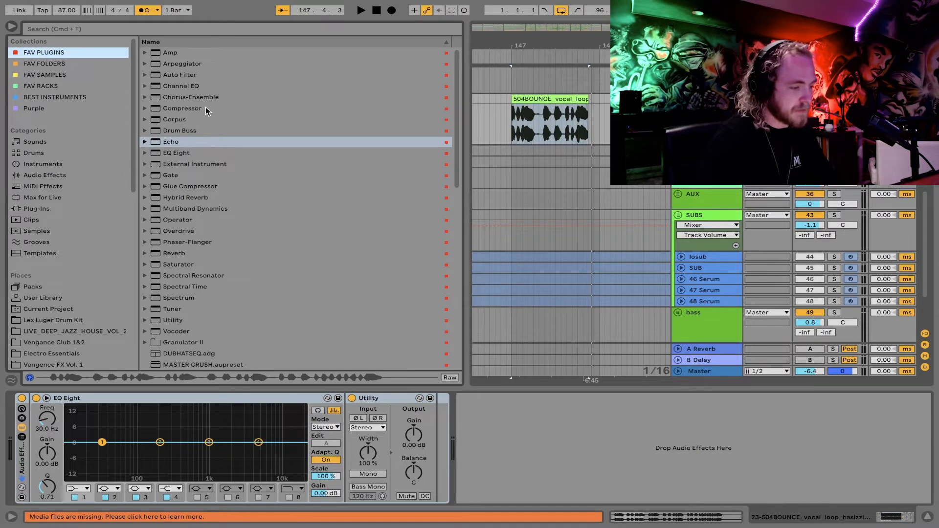
pyautogui.click(209, 186)
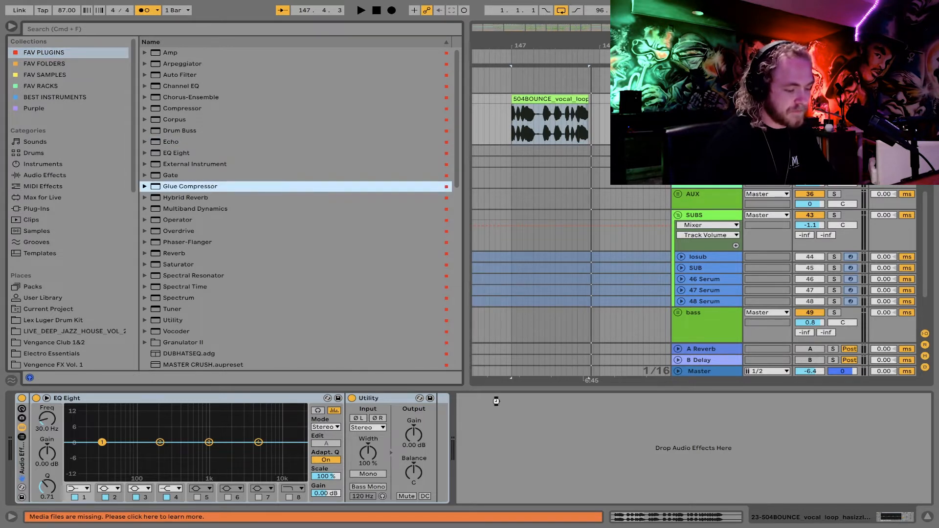
pyautogui.moveTo(504, 424); pyautogui.dragTo(504, 424)
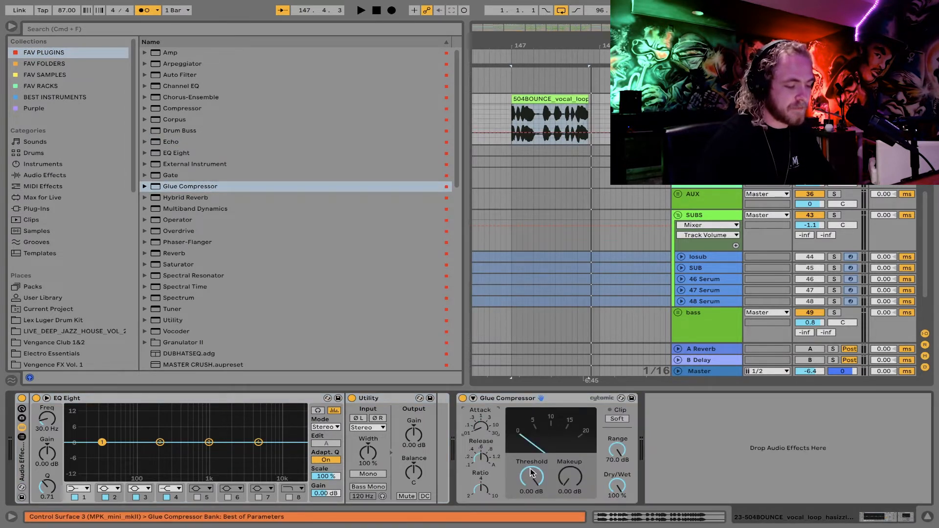
# Set the Glue Compressor to a -28.3 dB threshold and 10.6 dB makeup with Soft clipping on, adjusting during playback
pyautogui.moveTo(535, 476); pyautogui.dragTo(535, 509)
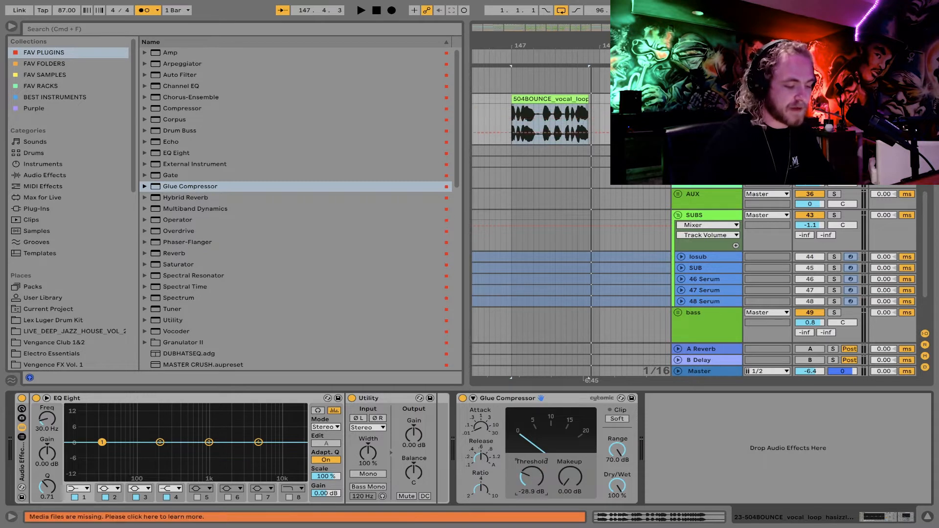
pyautogui.press('space')
pyautogui.moveTo(570, 477)
pyautogui.mouseDown()
pyautogui.moveTo(570, 459)
pyautogui.moveTo(532, 482)
pyautogui.moveTo(570, 471)
pyautogui.mouseUp()
pyautogui.press('space')
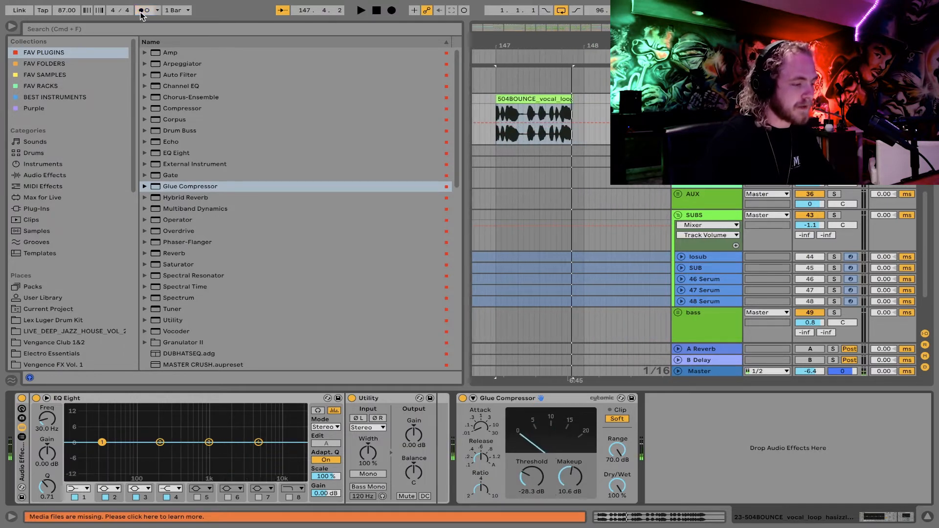
# Add an Amp after the Glue Compressor, choose the Boost model, and raise its gain to 5.48 during playback
pyautogui.click(191, 55)
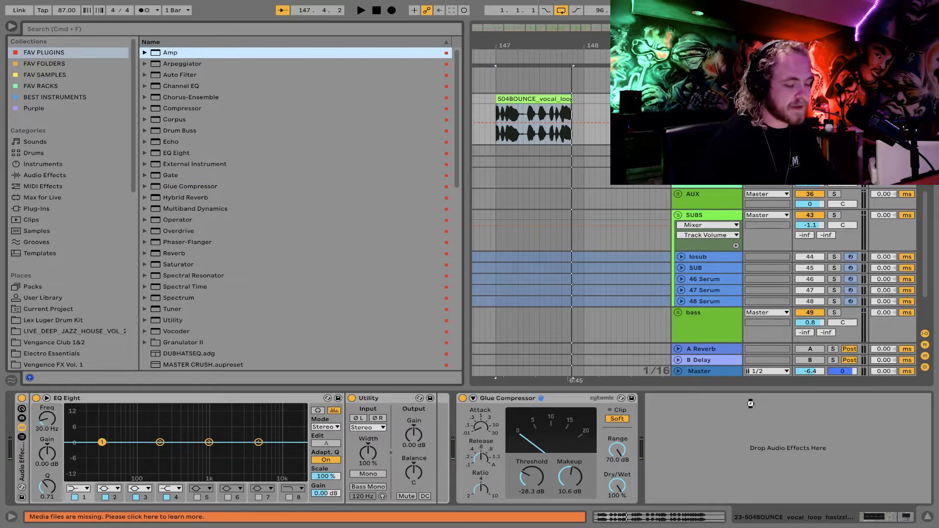
pyautogui.moveTo(751, 404); pyautogui.dragTo(748, 411)
pyautogui.press('space')
pyautogui.click(691, 465)
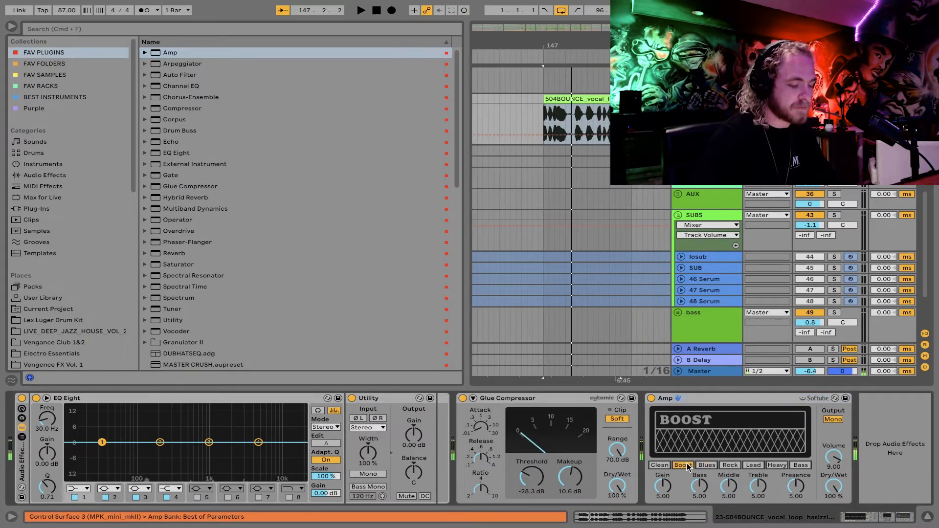
pyautogui.press('space')
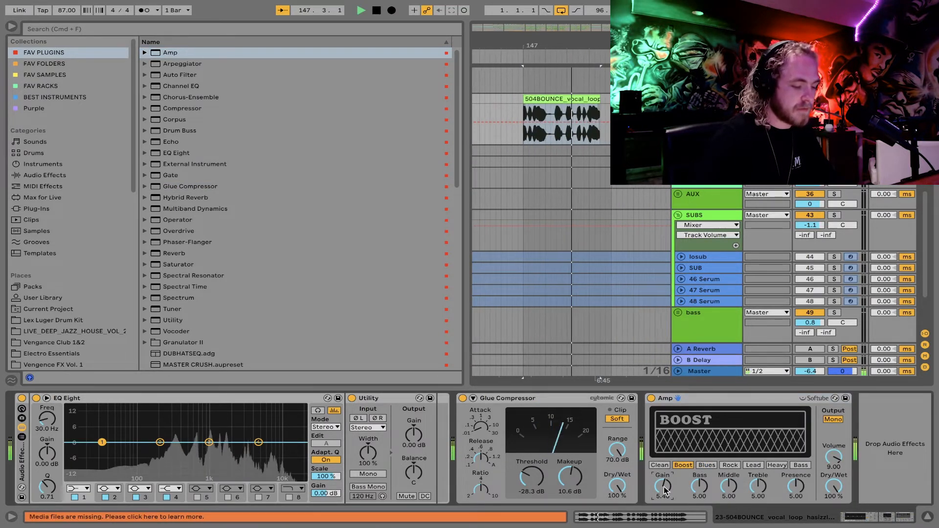
pyautogui.press('space')
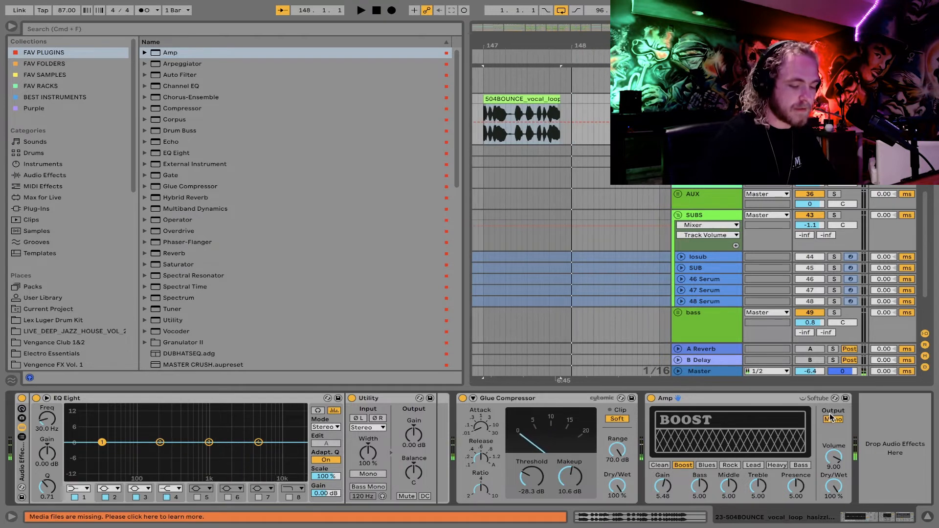
# Switch the Amp's output to Dual and replay the vocal loop
pyautogui.click(834, 419)
pyautogui.press('space')
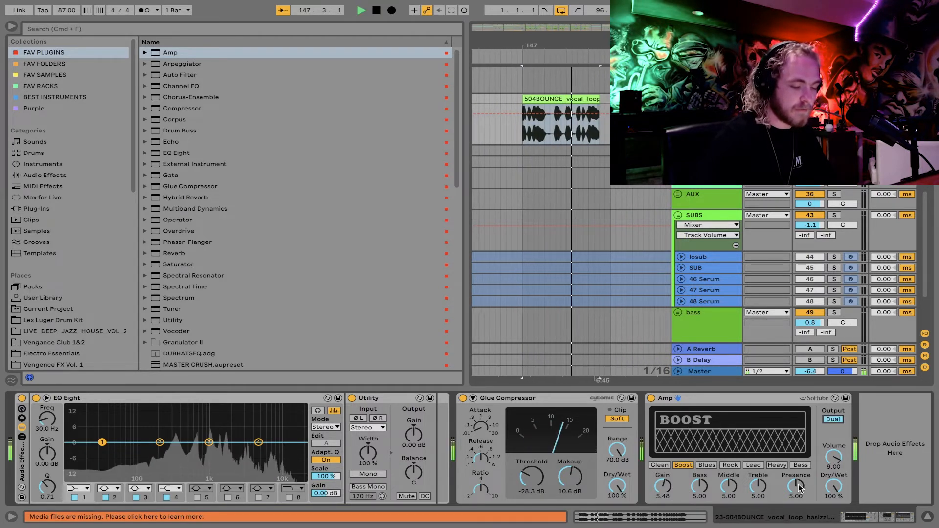
pyautogui.press('space')
pyautogui.press('space')
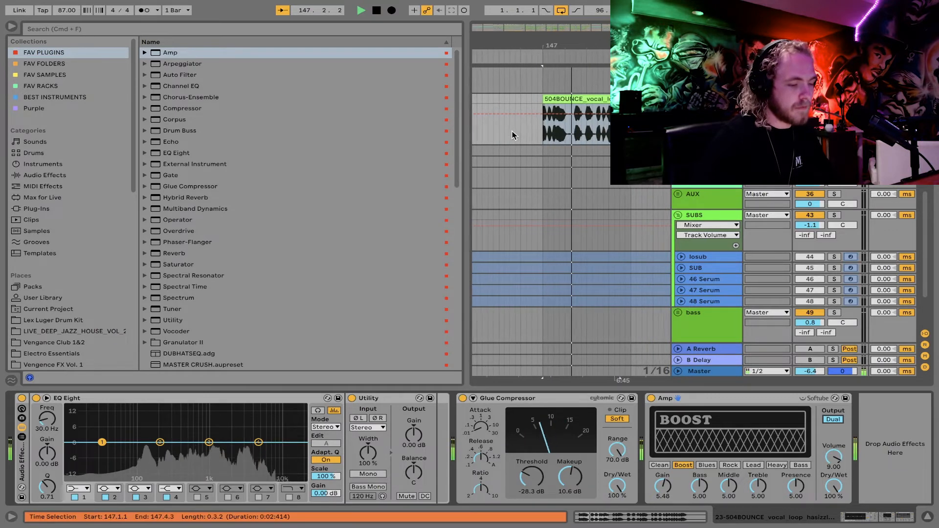
pyautogui.press('space')
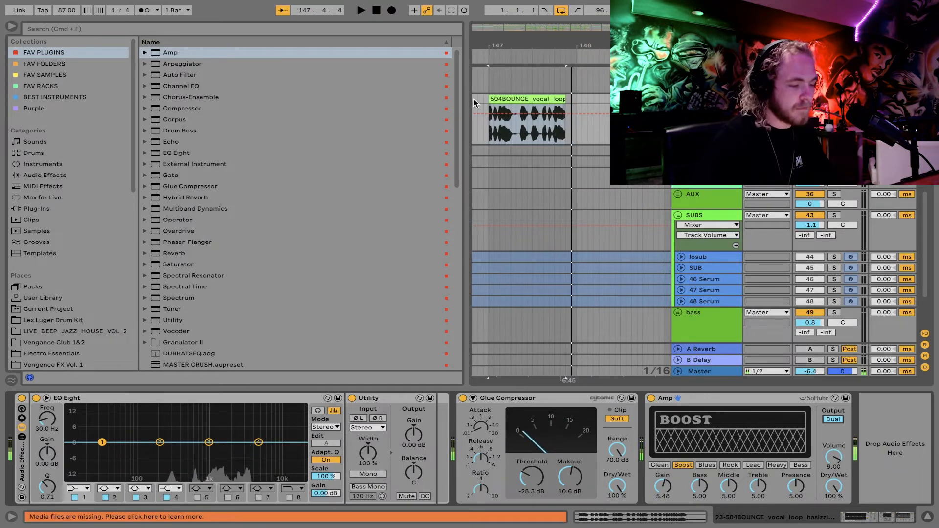
# Open the breakitdown vocal clip and realign the warp markers at 1.3.3 and 1.3 to the starts of their vocal hits
pyautogui.doubleClick(529, 109)
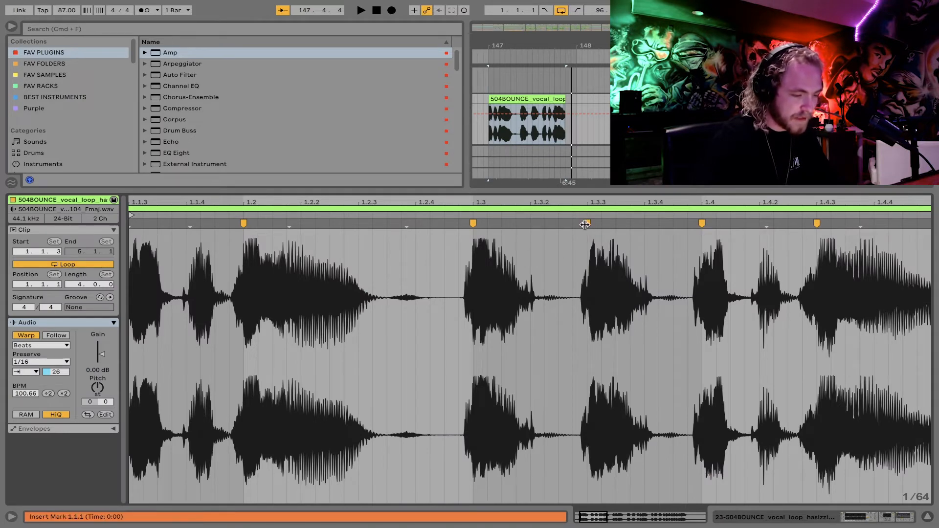
pyautogui.scroll(4, 585, 225)
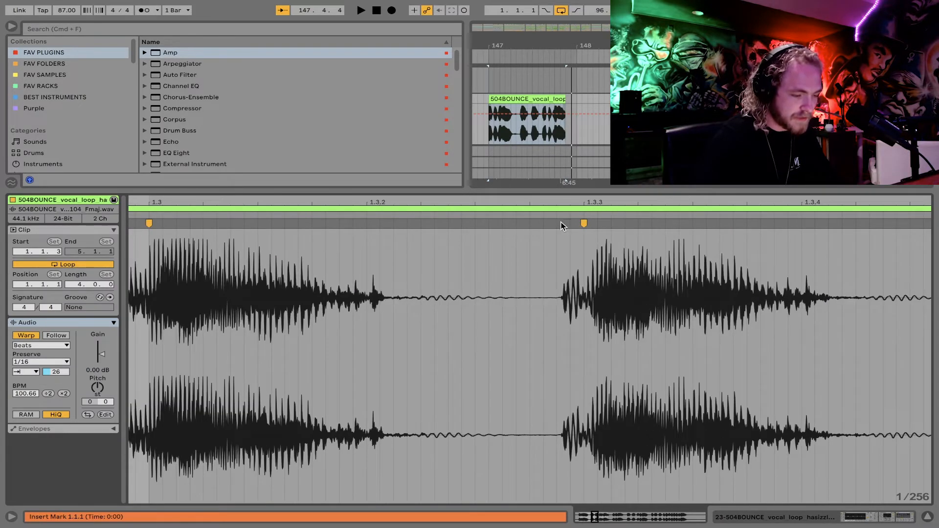
pyautogui.moveTo(583, 222)
pyautogui.mouseDown()
pyautogui.moveTo(568, 224)
pyautogui.moveTo(583, 222)
pyautogui.moveTo(577, 187)
pyautogui.mouseUp()
pyautogui.moveTo(330, 221)
pyautogui.mouseDown()
pyautogui.moveTo(349, 205)
pyautogui.moveTo(350, 168)
pyautogui.mouseUp()
pyautogui.doubleClick(316, 225)
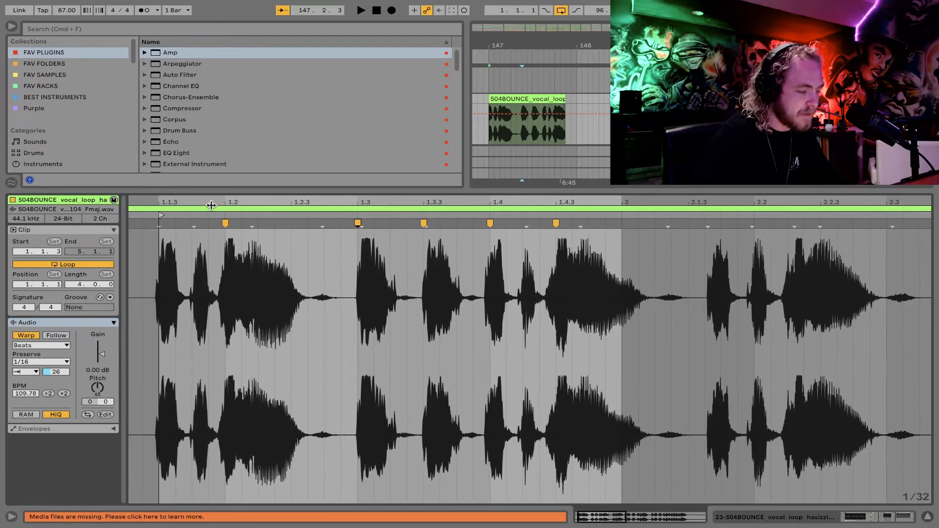
# Remove the clip's warp marker at 1.2 and play the vocal to check its timing
pyautogui.moveTo(223, 200); pyautogui.dragTo(247, 218)
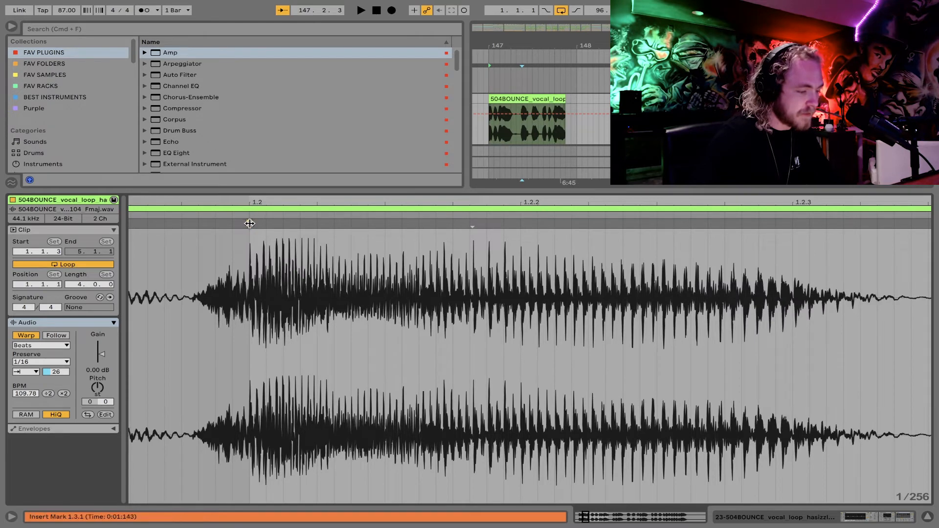
pyautogui.press('space')
pyautogui.moveTo(264, 204); pyautogui.dragTo(260, 202)
pyautogui.press('space')
# Replace the warp marker at 1.4 with one on the onset of that vocal hit, aligned to 1.4
pyautogui.moveTo(513, 201); pyautogui.dragTo(506, 207)
pyautogui.doubleClick(510, 223)
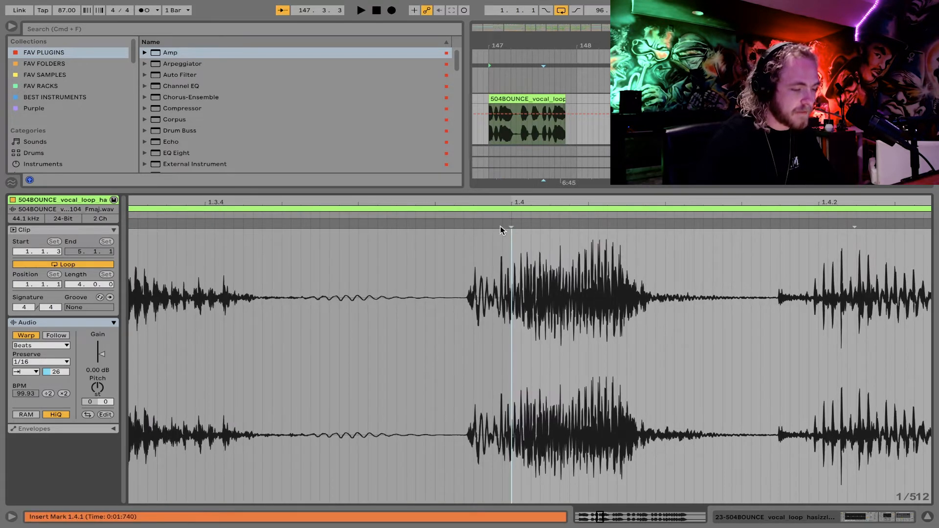
pyautogui.click(476, 225)
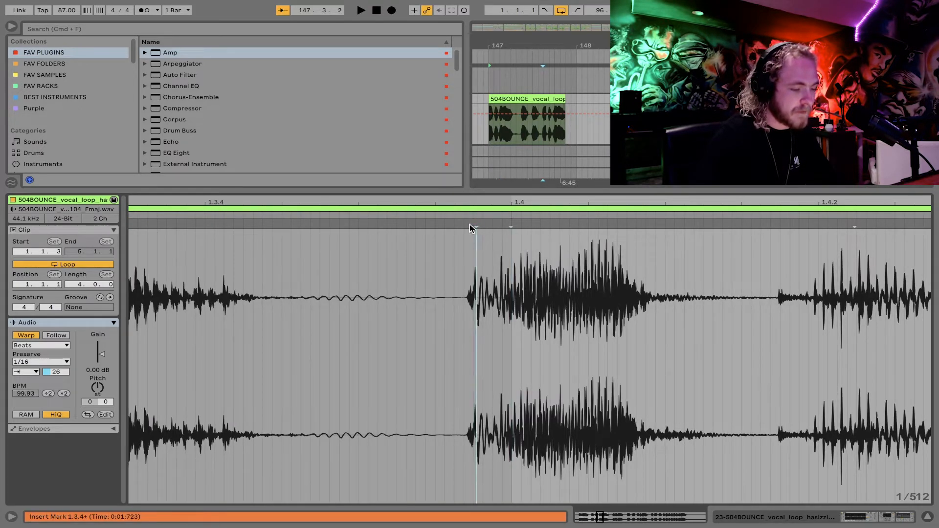
pyautogui.moveTo(476, 224); pyautogui.dragTo(511, 224)
pyautogui.hscroll(10, 511, 224)
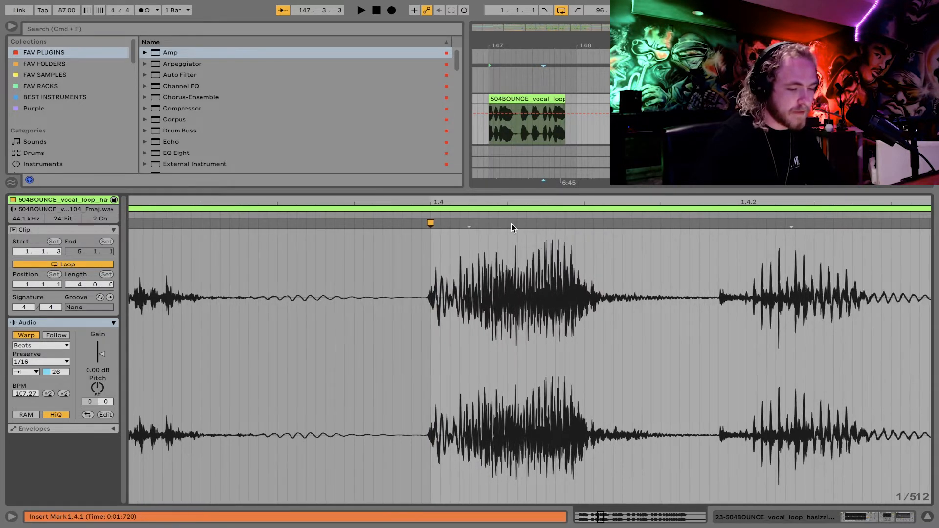
pyautogui.doubleClick(491, 221)
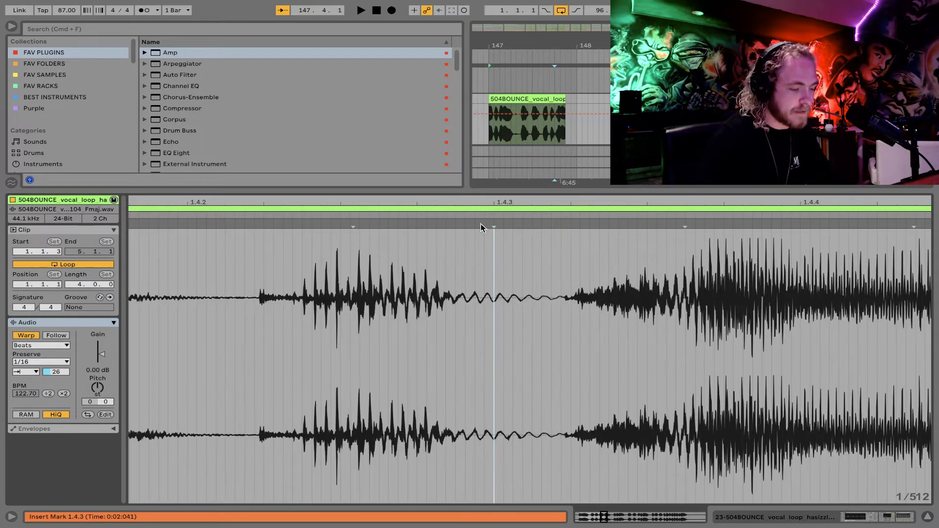
pyautogui.press('super+s')
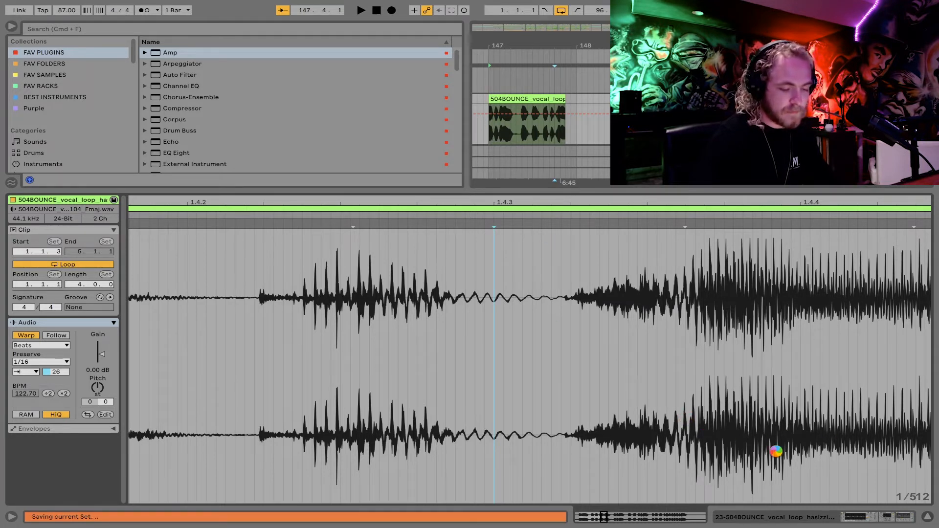
pyautogui.press('super+z')
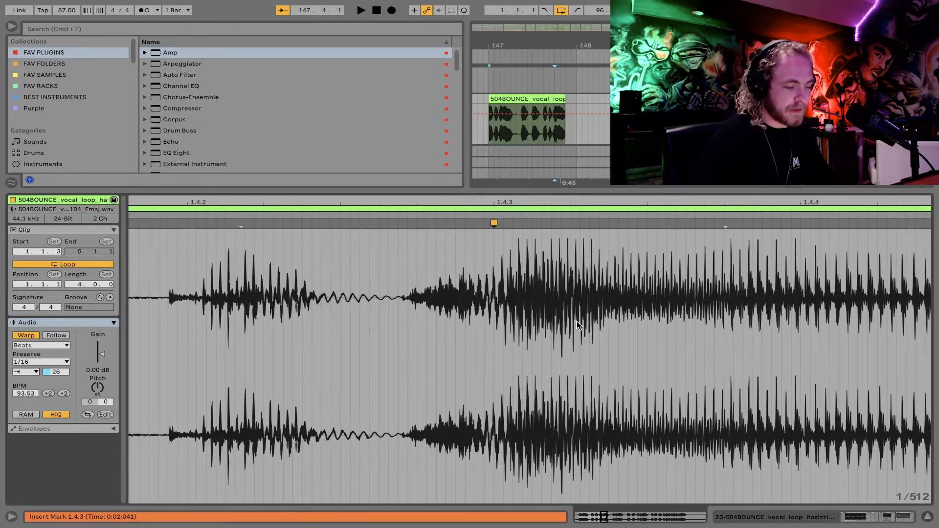
# Add a warp marker just before bar 2, replace the 1.4.3 marker with one on the vocal onset aligned to 1.4.3, and replay
pyautogui.moveTo(565, 200); pyautogui.dragTo(565, 152)
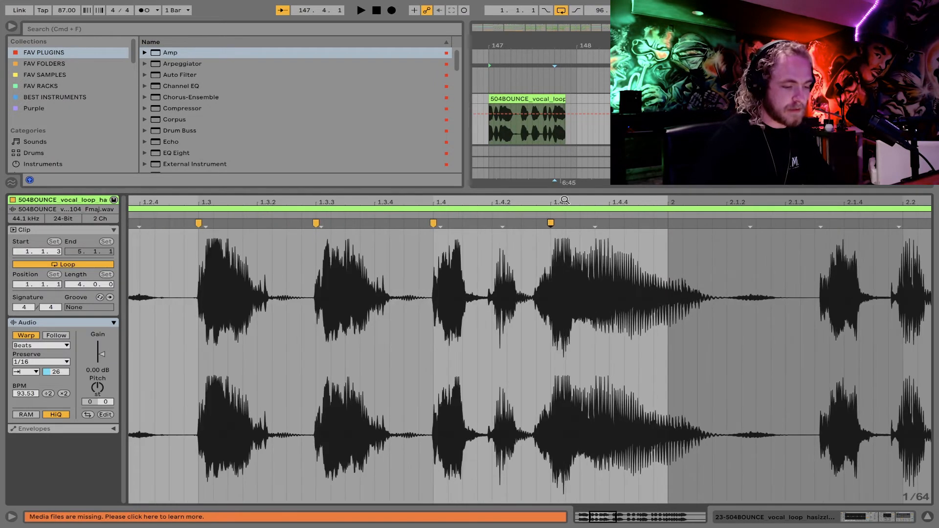
pyautogui.doubleClick(665, 225)
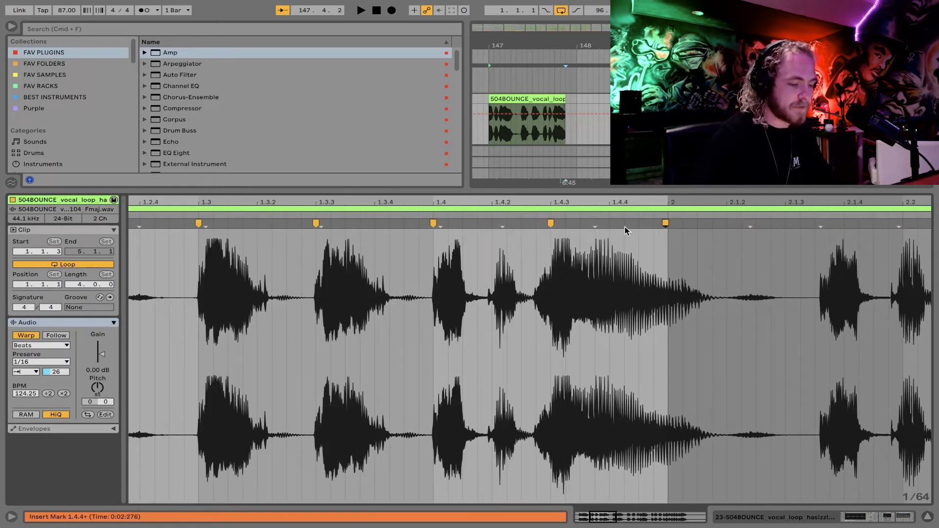
pyautogui.doubleClick(552, 223)
pyautogui.moveTo(562, 201); pyautogui.dragTo(532, 226)
pyautogui.doubleClick(520, 225)
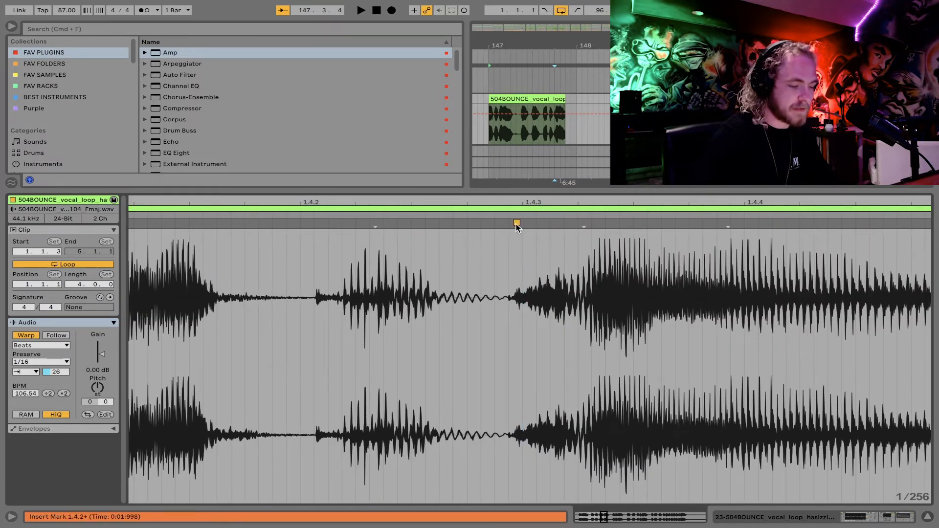
pyautogui.moveTo(519, 224); pyautogui.dragTo(518, 224)
pyautogui.press('space')
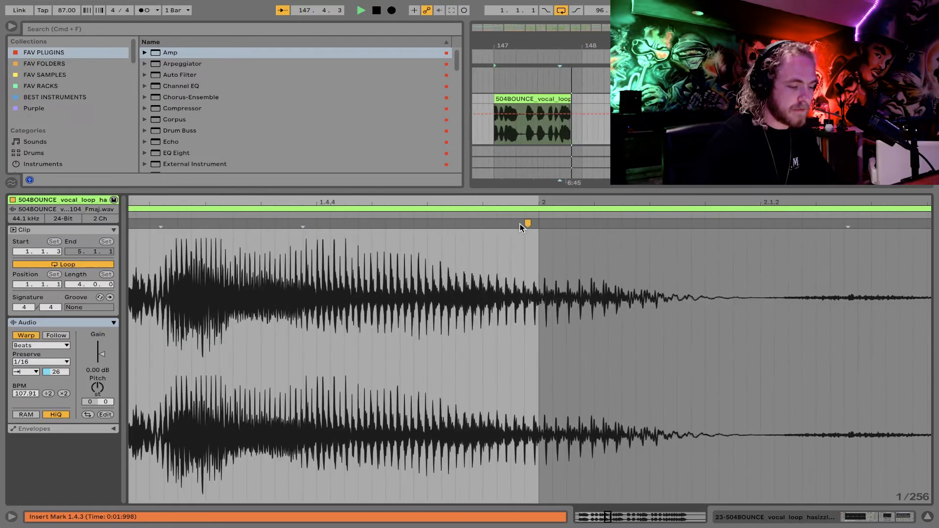
pyautogui.press('space')
pyautogui.moveTo(468, 201); pyautogui.dragTo(468, 182)
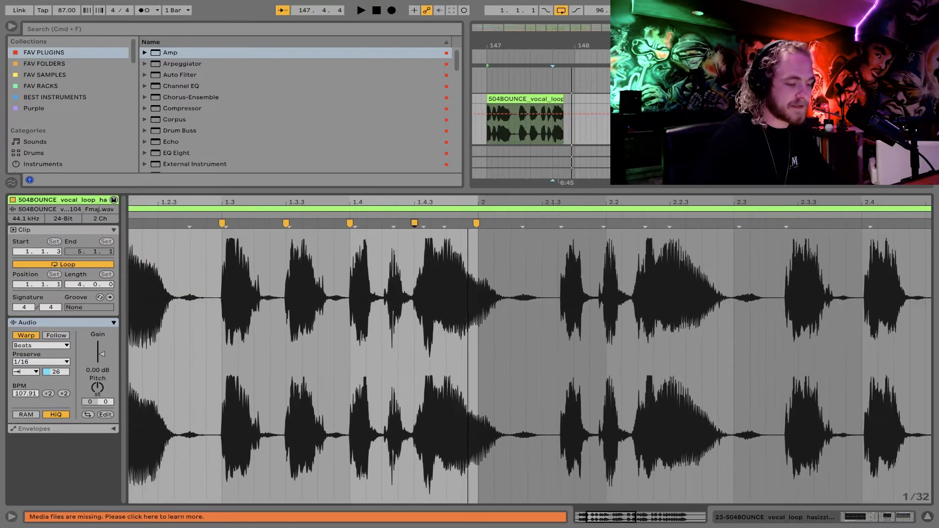
# Add an EQ Eight after the Amp and low-cut the vocal at about 178 Hz, checking it in playback
pyautogui.click(927, 517)
pyautogui.doubleClick(188, 154)
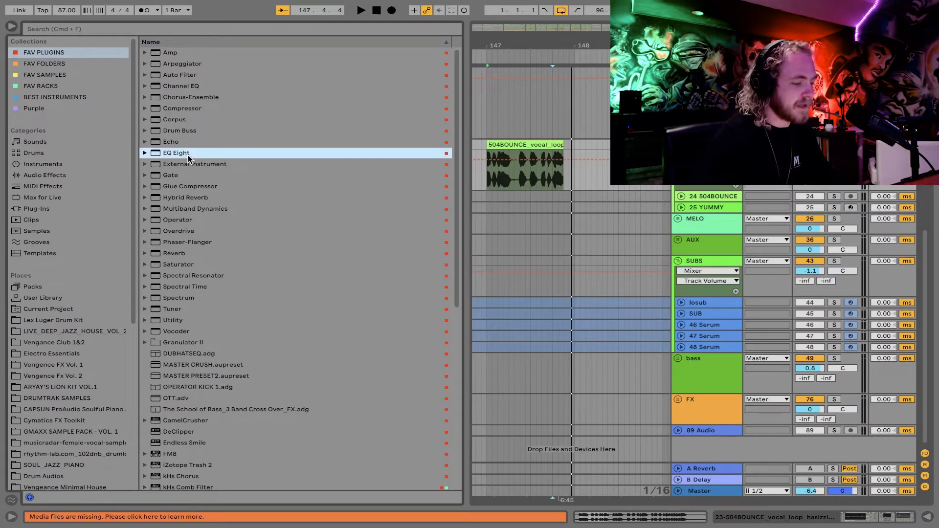
pyautogui.moveTo(683, 451); pyautogui.dragTo(732, 456)
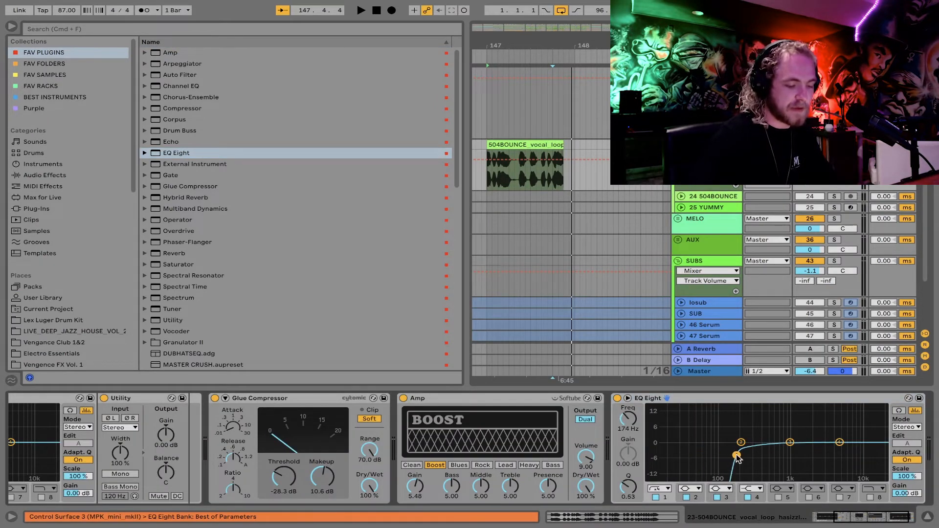
pyautogui.press('space')
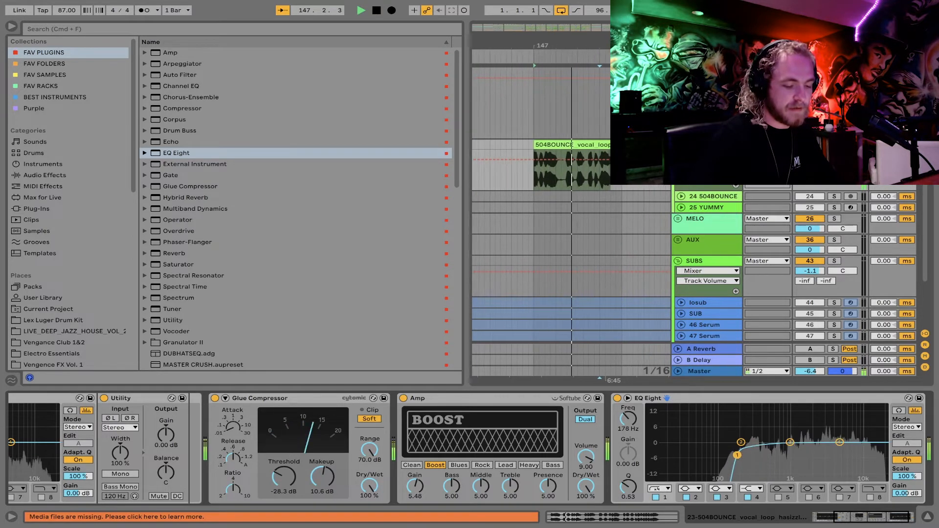
# Make EQ Eight band 3 a narrow -8.33 dB cut at 3.44 kHz with a Q of 4.81, auditioning during playback
pyautogui.moveTo(790, 442); pyautogui.dragTo(821, 409)
pyautogui.press('space')
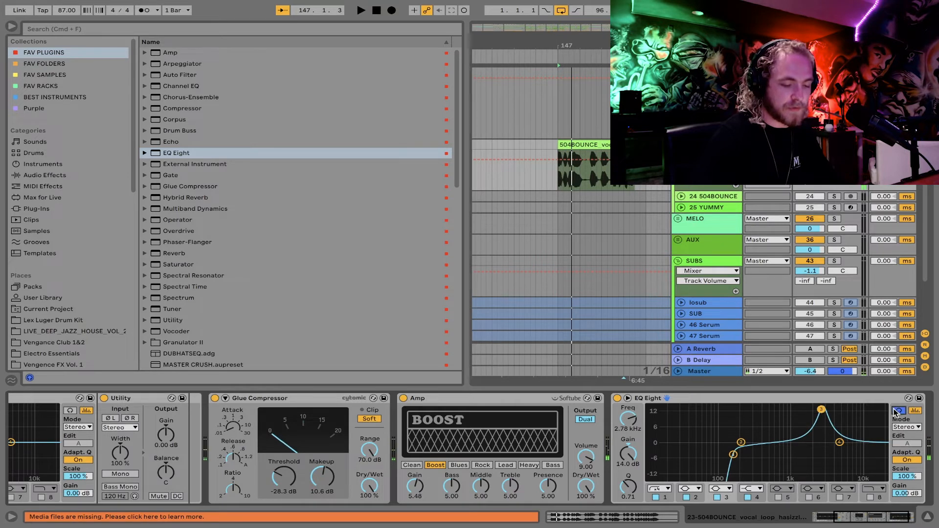
pyautogui.moveTo(629, 486); pyautogui.dragTo(629, 457)
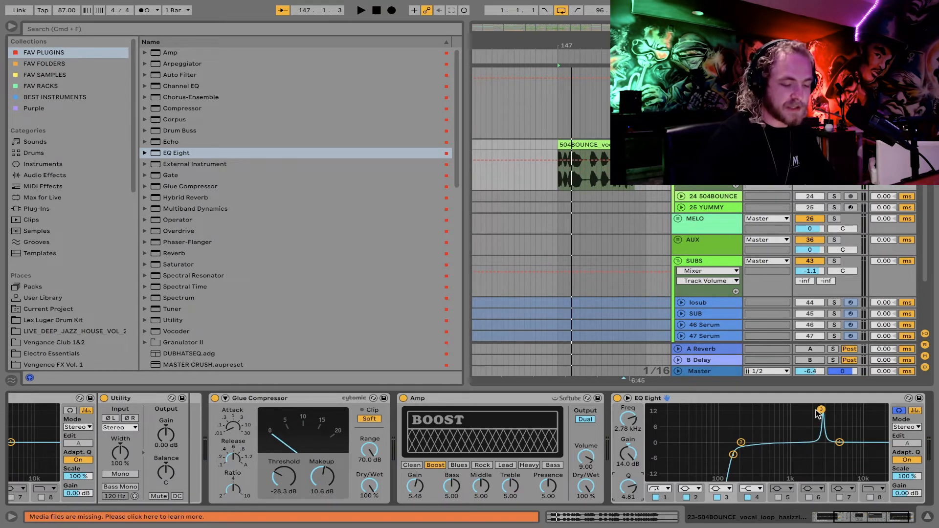
pyautogui.moveTo(824, 410); pyautogui.dragTo(827, 462)
pyautogui.press('space')
pyautogui.press('space')
pyautogui.press('space')
pyautogui.press('space')
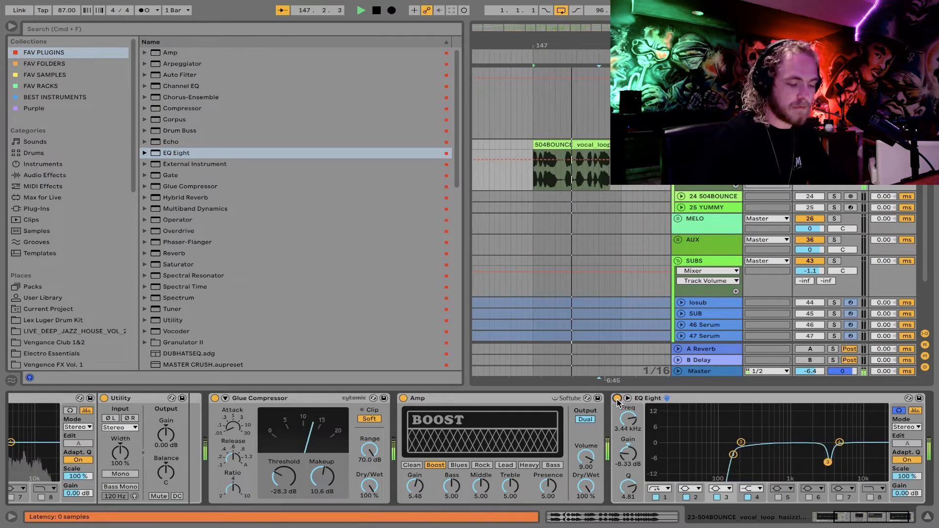
pyautogui.press('space')
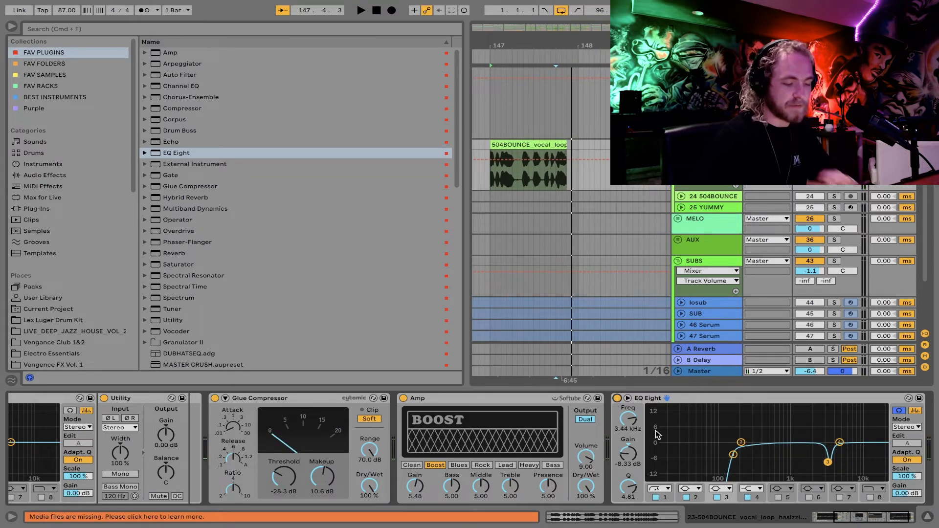
# Transpose the breakitdown vocal clip up 4 semitones, comparing +5 and +3 during playback
pyautogui.click(546, 144)
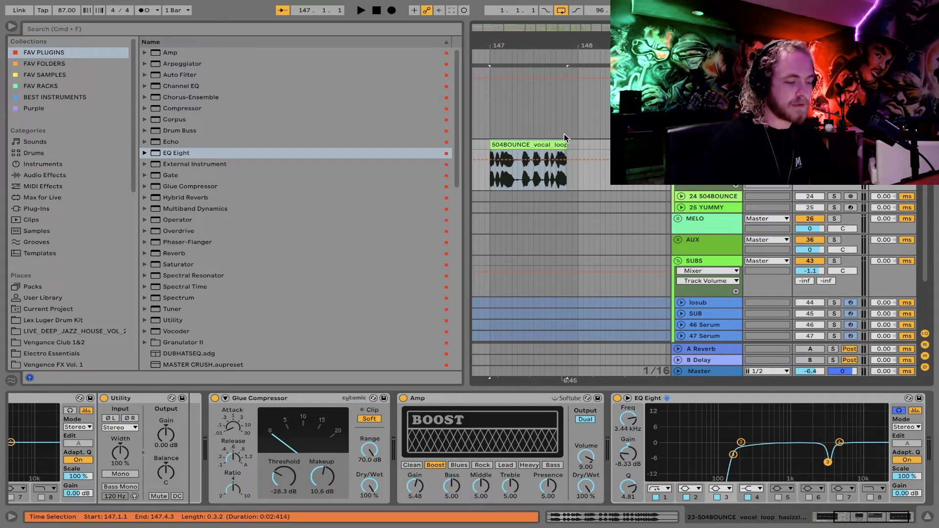
pyautogui.doubleClick(532, 145)
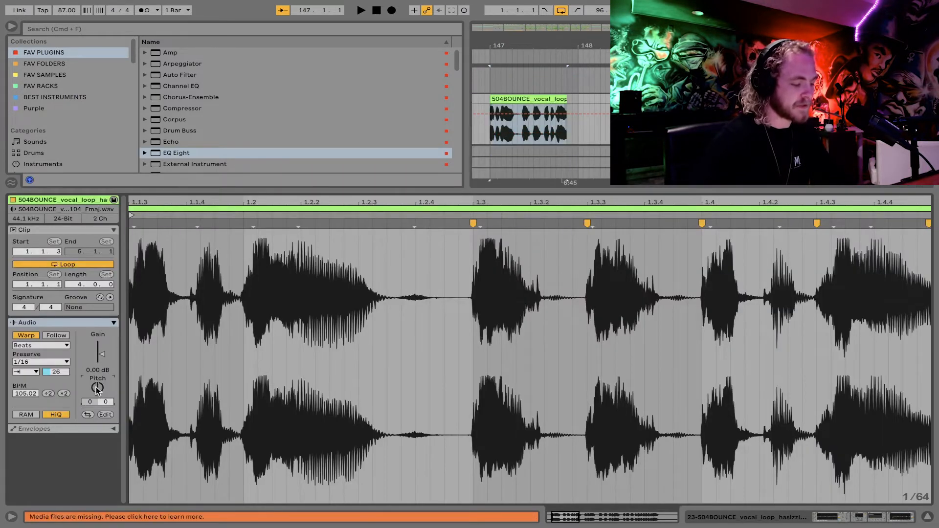
pyautogui.press('space')
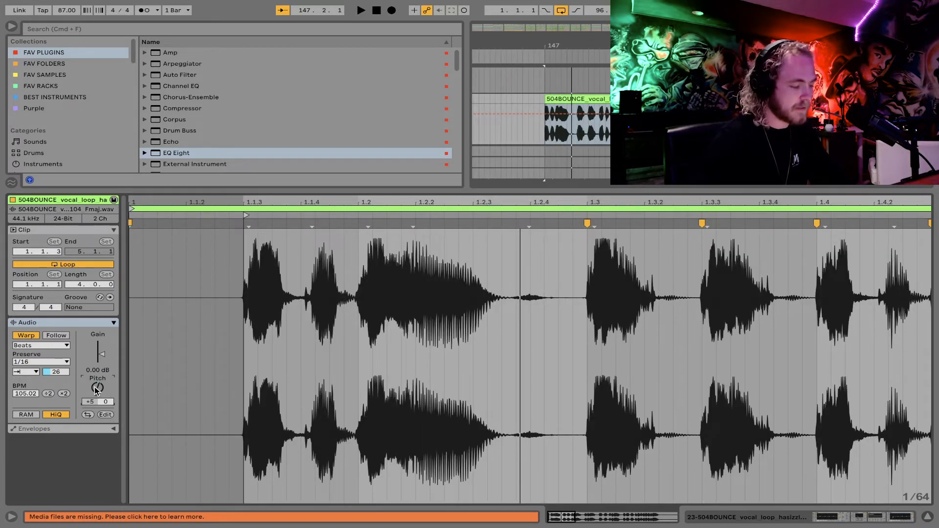
pyautogui.press('Down')
pyautogui.press('Down')
pyautogui.press('space')
pyautogui.press('space')
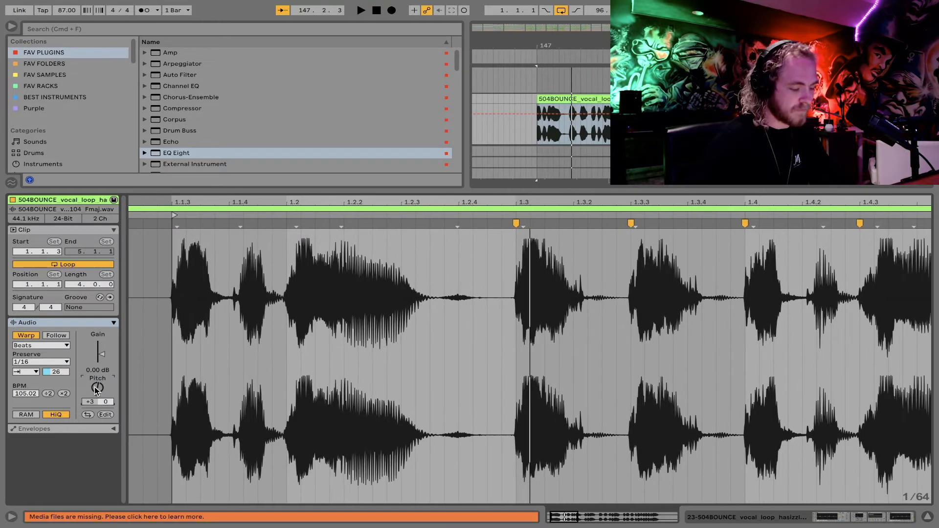
pyautogui.press('Up')
pyautogui.press('space')
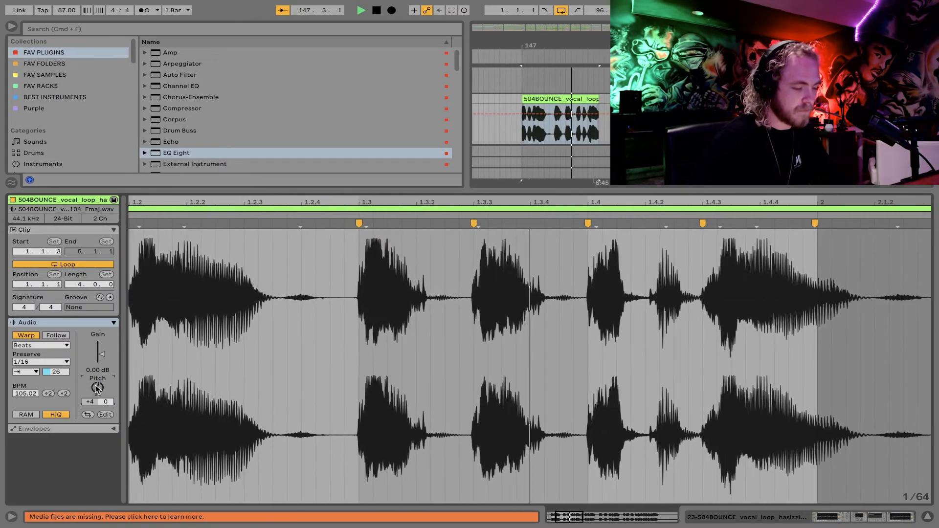
pyautogui.press('space')
# Play the vocal clip in the arrangement from 147.2.1 to examine the gap between the phrases
pyautogui.click(512, 129)
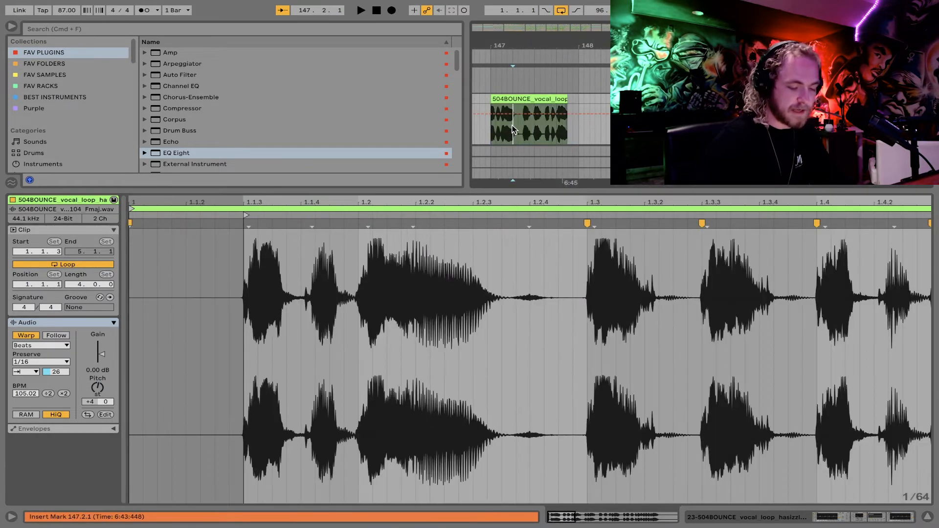
pyautogui.scroll(2, 513, 129)
pyautogui.press('space')
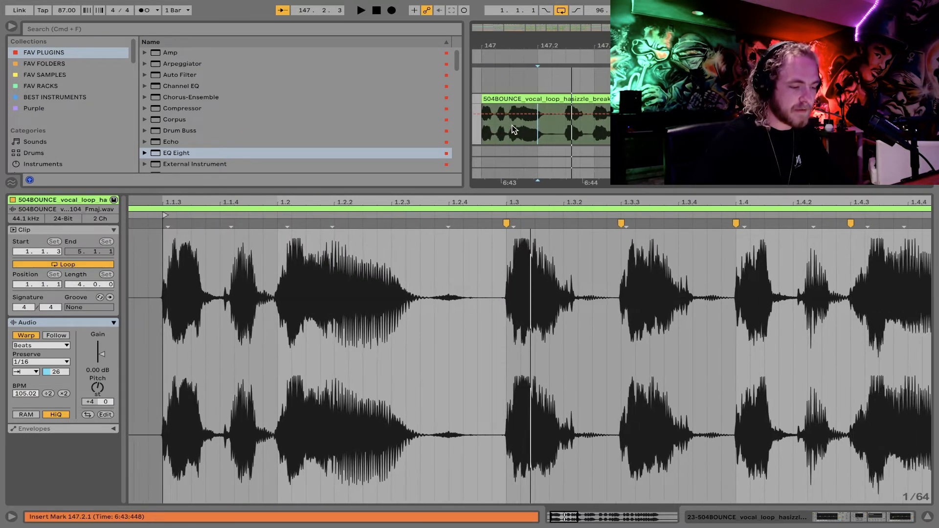
pyautogui.press('space')
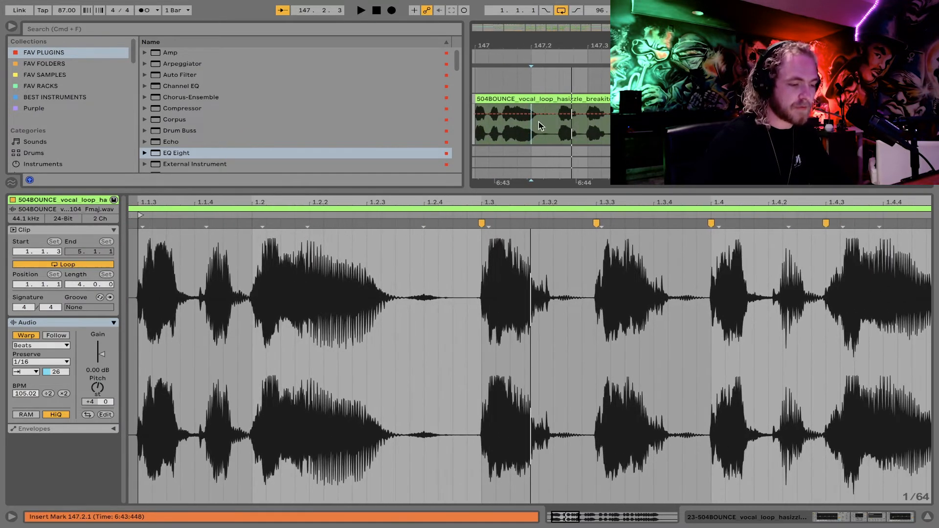
# Set the arrangement's fixed grid to 1/32
pyautogui.rightClick(539, 123)
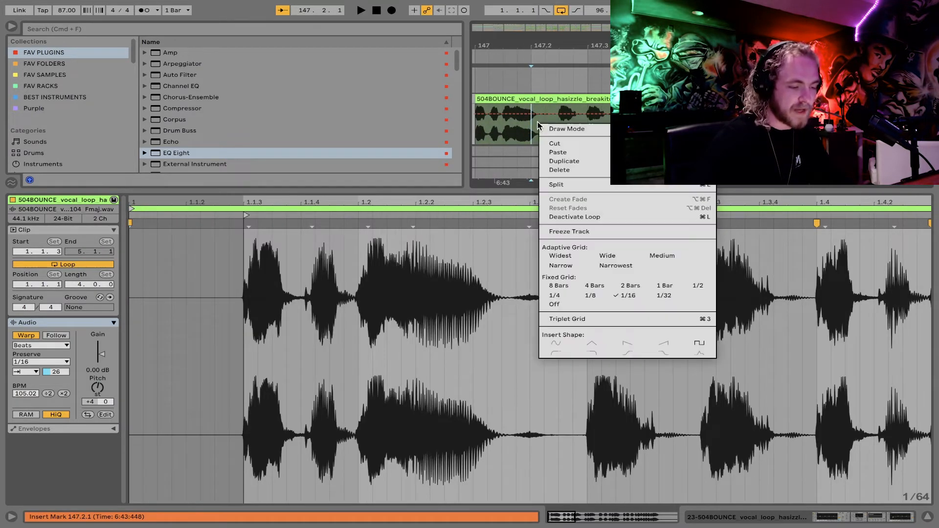
pyautogui.click(592, 295)
pyautogui.rightClick(540, 133)
pyautogui.click(665, 307)
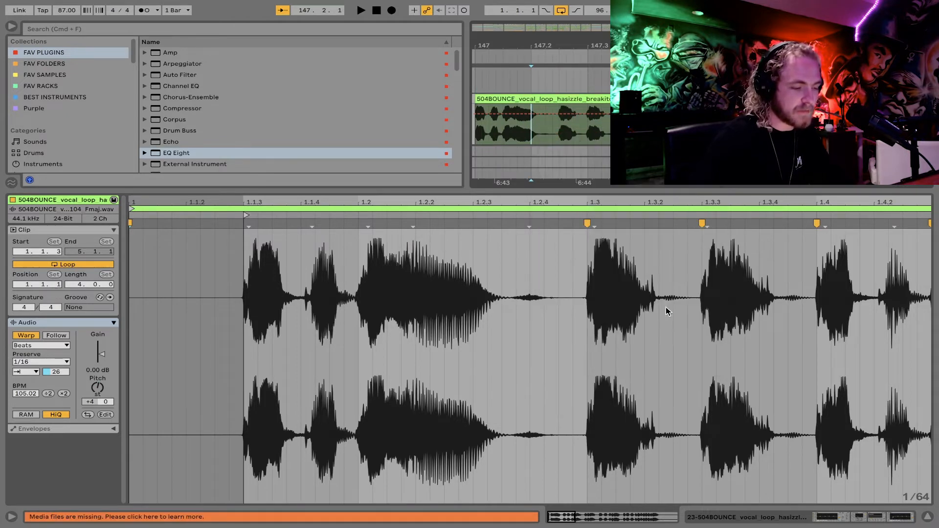
# Deactivate the vocal clip's gap from 147.2.1 to 147.2.3 and play the phrase back from 147.1.1
pyautogui.moveTo(538, 125); pyautogui.dragTo(560, 126)
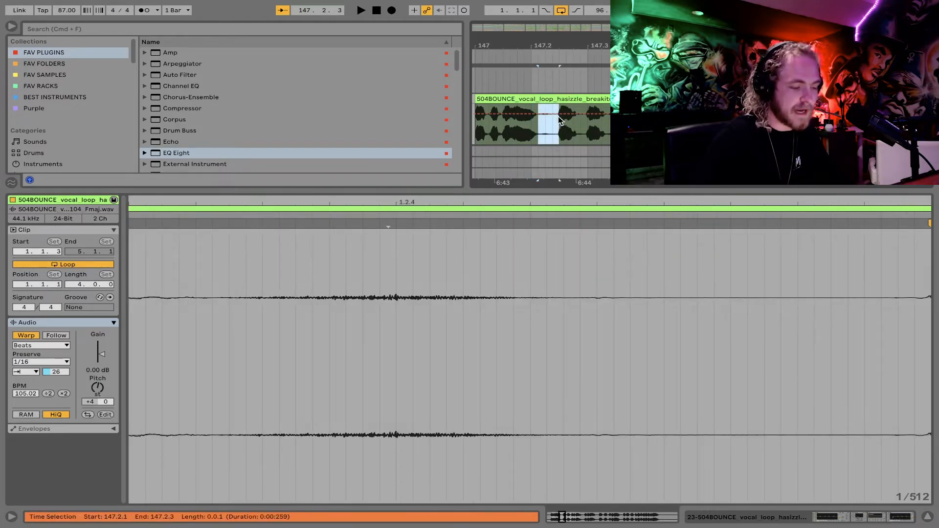
pyautogui.press('0')
pyautogui.click(516, 98)
pyautogui.press('space')
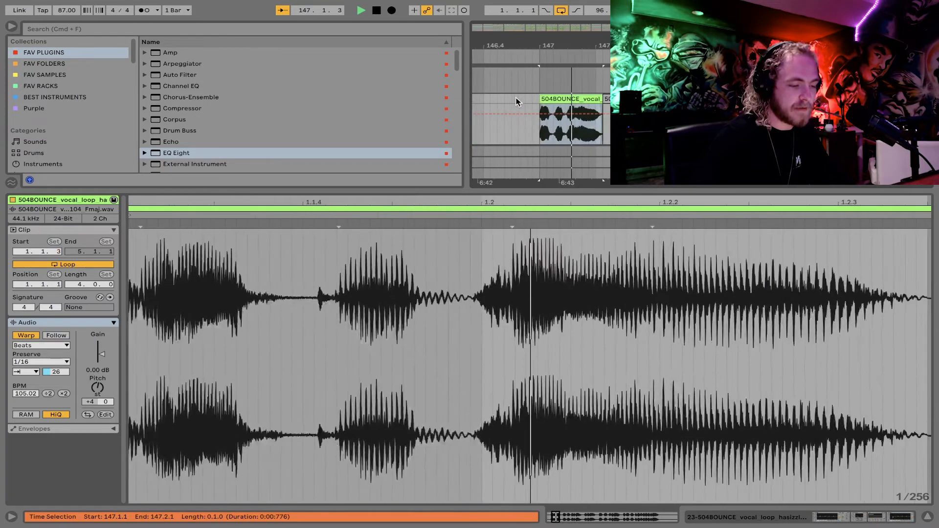
pyautogui.press('space')
pyautogui.click(12, 27)
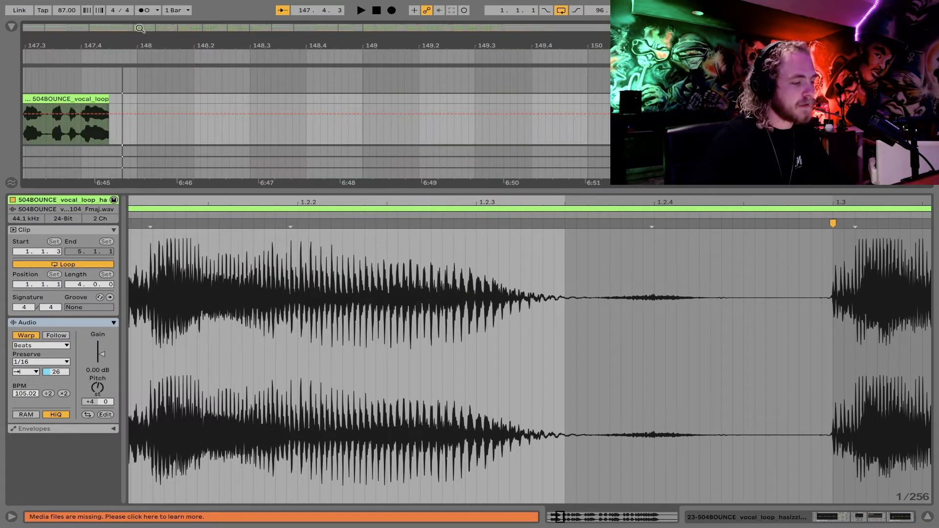
pyautogui.moveTo(280, 45); pyautogui.dragTo(283, 20)
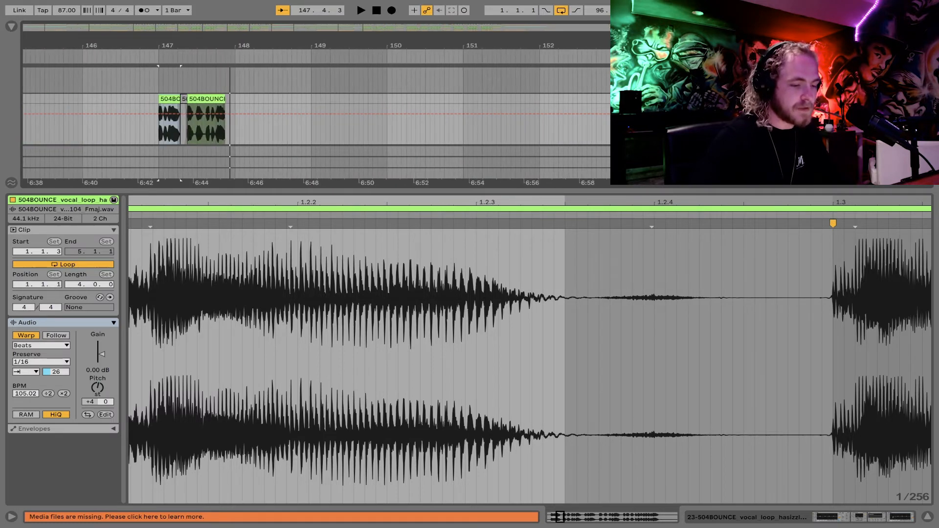
# Add an Echo after EQ Eight in the vocal track's device chain
pyautogui.hotkey('shift', 'Tab')
pyautogui.click(11, 26)
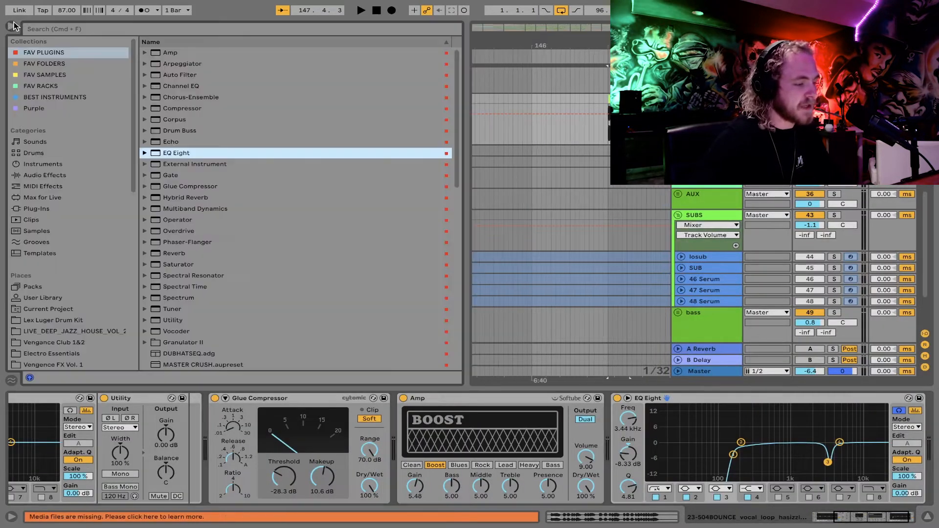
pyautogui.click(184, 141)
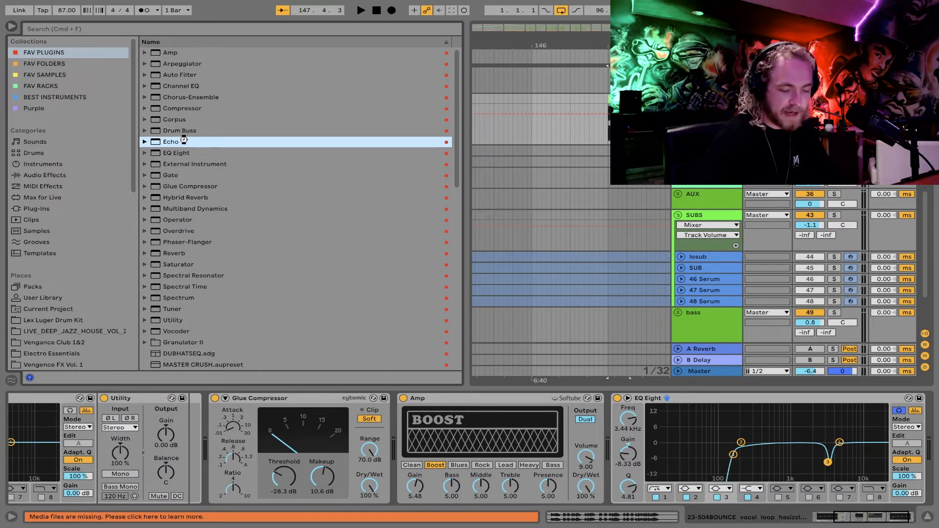
pyautogui.moveTo(674, 427); pyautogui.dragTo(667, 439)
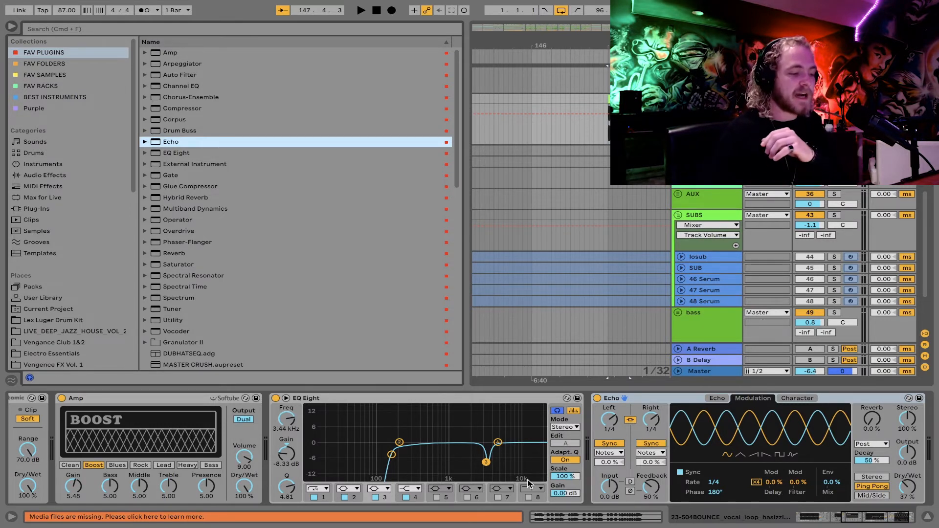
# Set Echo's left and right delay times to 1/32 and its channel mode to Stereo, auditioning during playback
pyautogui.hscroll(4, 563, 257)
pyautogui.scroll(-1, 563, 258)
pyautogui.scroll(1, 563, 258)
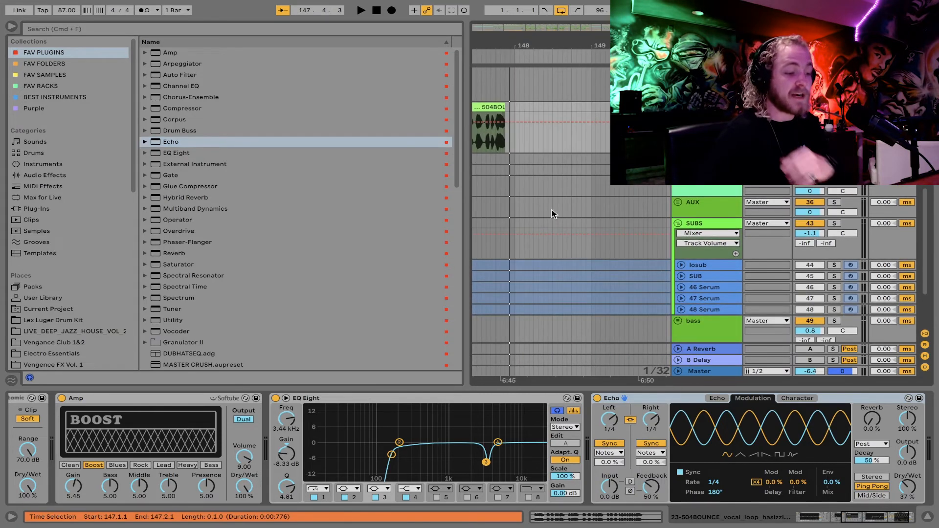
pyautogui.hscroll(-2, 553, 209)
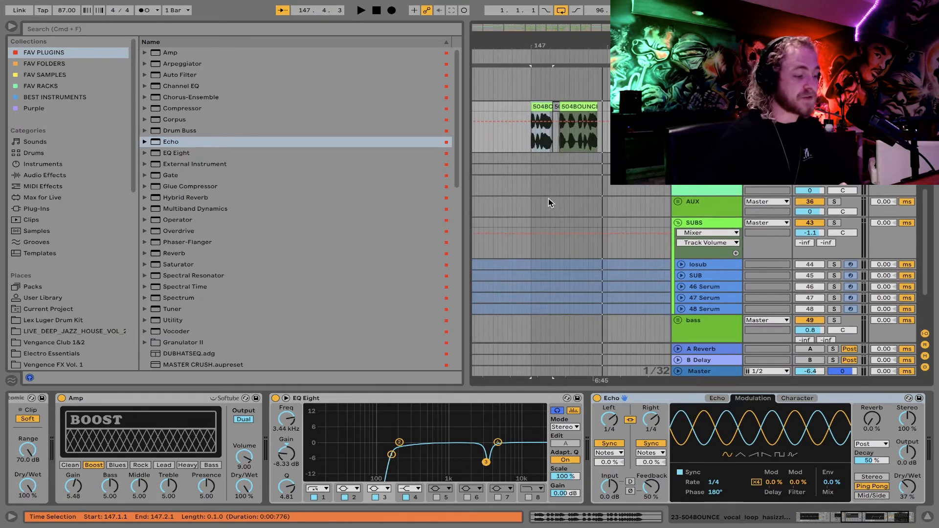
pyautogui.click(12, 28)
pyautogui.click(12, 28)
pyautogui.click(11, 29)
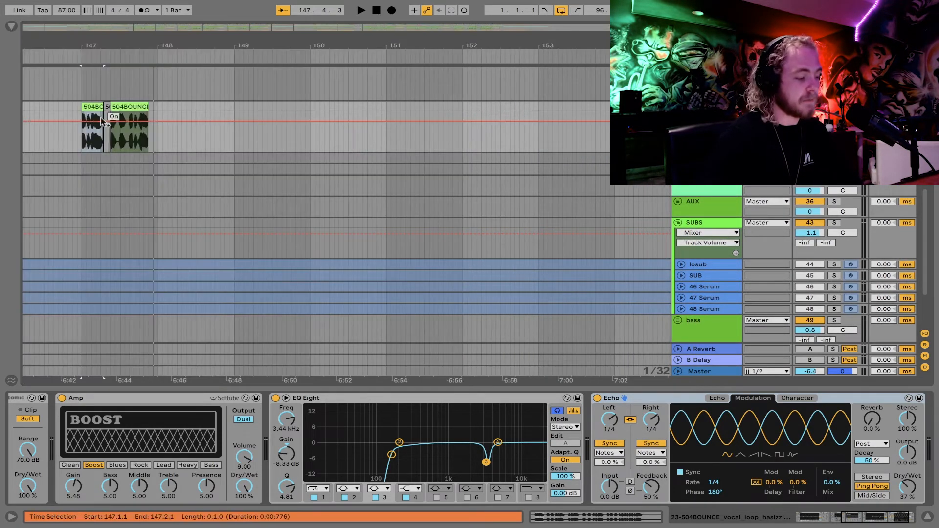
pyautogui.click(657, 422)
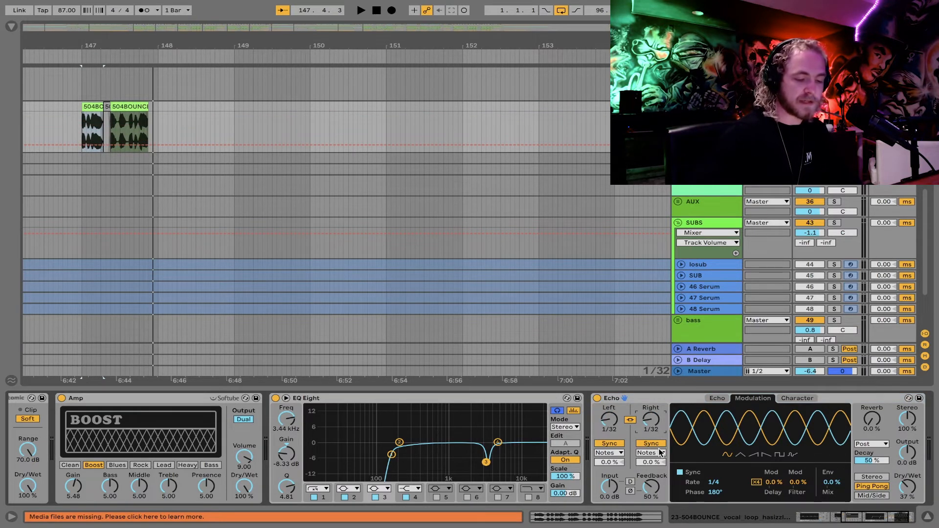
pyautogui.press('space')
pyautogui.press('space')
pyautogui.click(877, 477)
pyautogui.press('space')
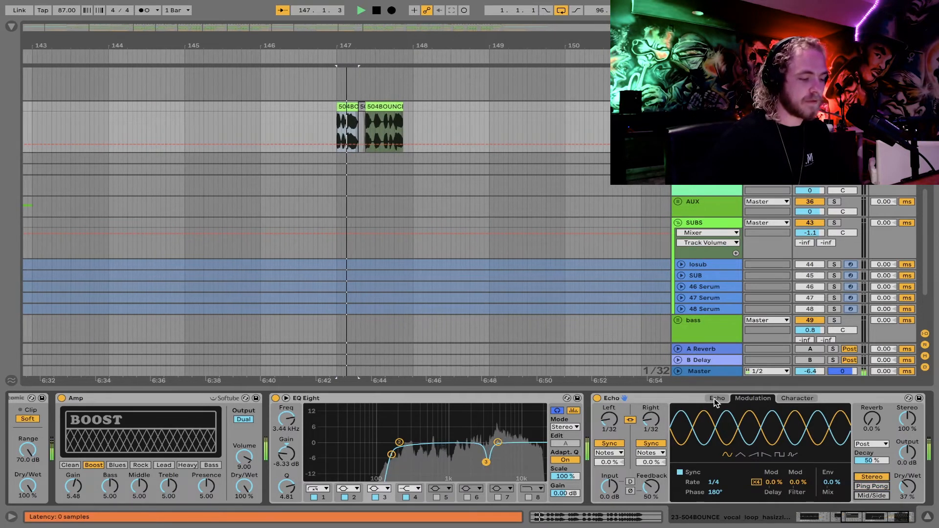
# Enable Echo's ducking and set its threshold to -25 dB while the vocal plays
pyautogui.click(797, 398)
pyautogui.press('space')
pyautogui.click(767, 409)
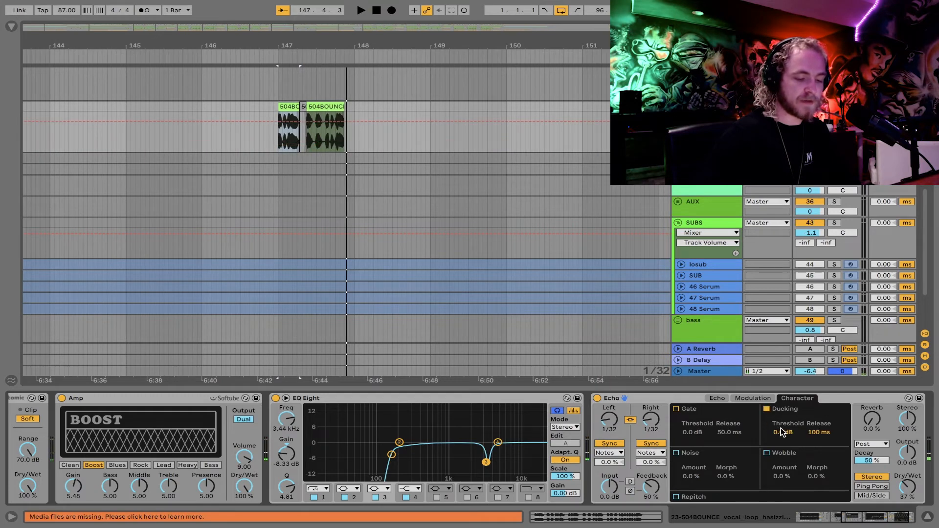
pyautogui.press('space')
pyautogui.moveTo(785, 432); pyautogui.dragTo(785, 456)
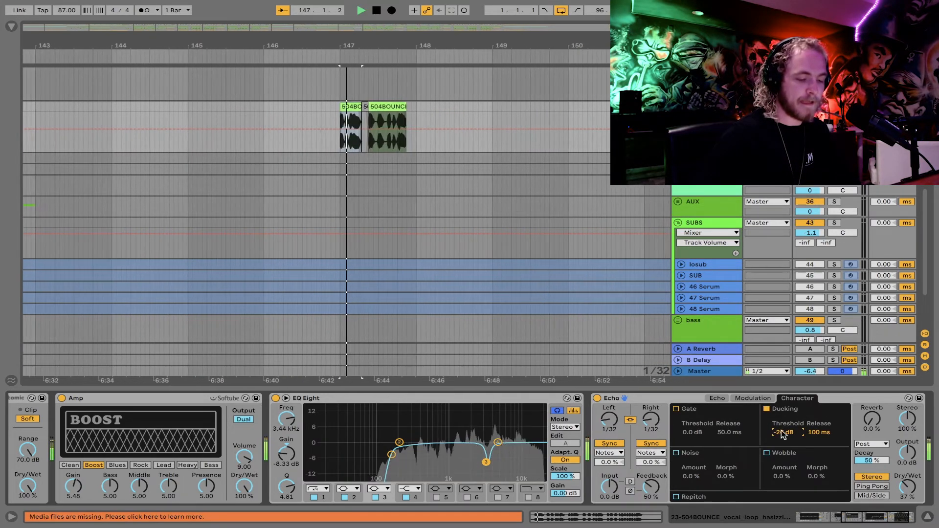
# Set Echo's feedback to 33% and its dry/wet to 28%, auditioning during playback
pyautogui.click(651, 487)
pyautogui.press('space')
pyautogui.press('space')
pyautogui.moveTo(652, 487); pyautogui.dragTo(651, 495)
pyautogui.press('space')
pyautogui.press('space')
pyautogui.moveTo(907, 487); pyautogui.dragTo(907, 491)
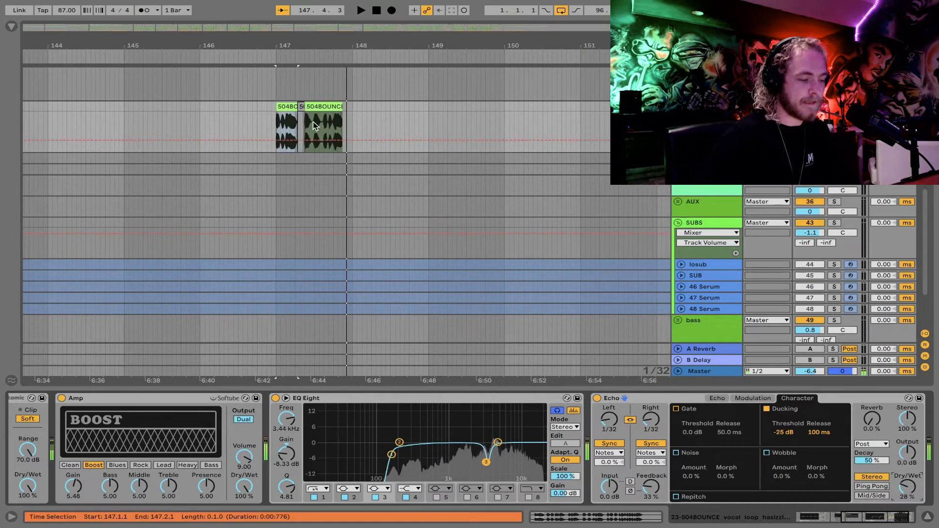
pyautogui.press('space')
# Consolidate the breakitdown vocal segments from 147.1.1 to 147.4.3 into a single clip
pyautogui.click(330, 106)
pyautogui.press('+')
pyautogui.press('+')
pyautogui.press('+')
pyautogui.press('+')
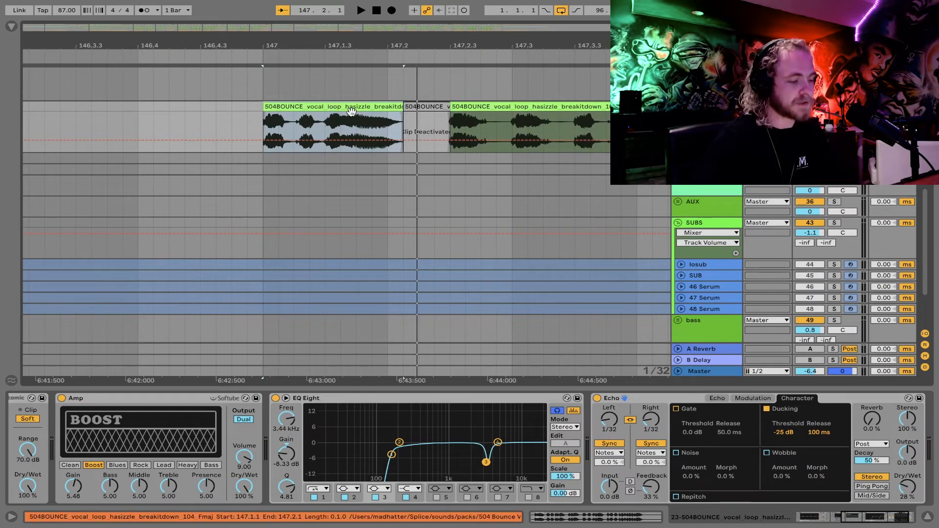
pyautogui.press('-')
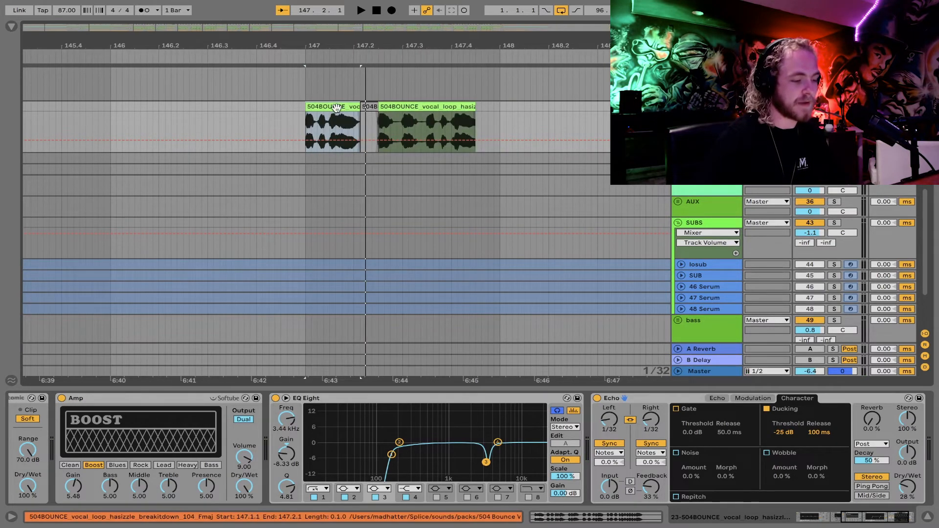
pyautogui.keyDown('shift'); pyautogui.click(418, 107); pyautogui.keyUp('shift')
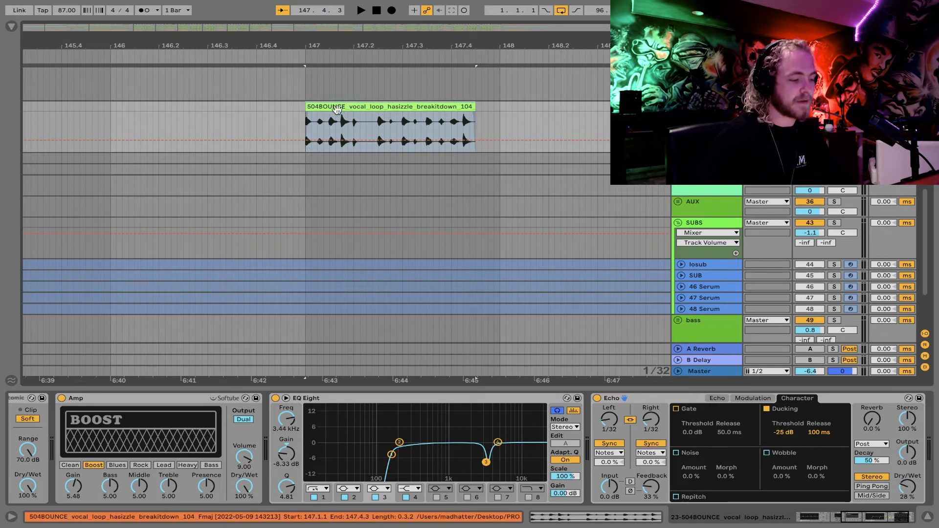
# Temporarily undo the consolidation to compare the original segment's waveform with that of the consolidated clip
pyautogui.press('super+z')
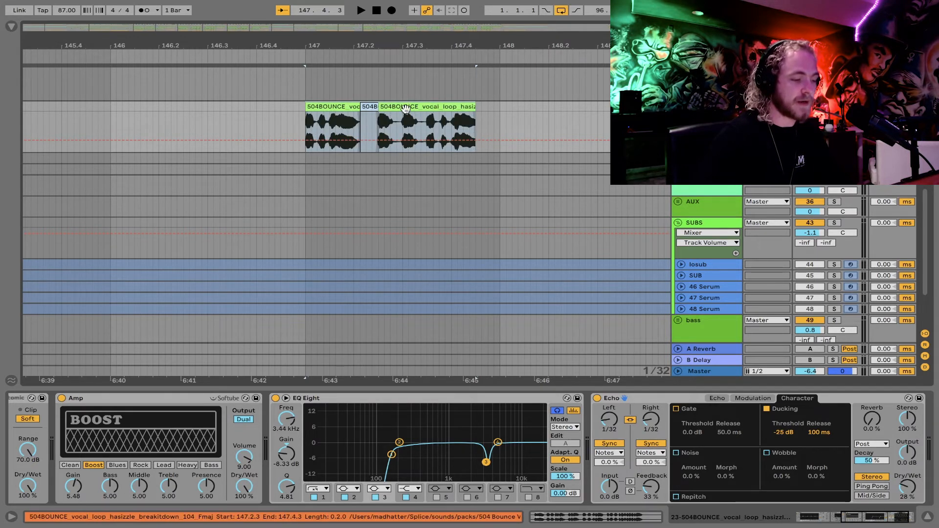
pyautogui.doubleClick(342, 106)
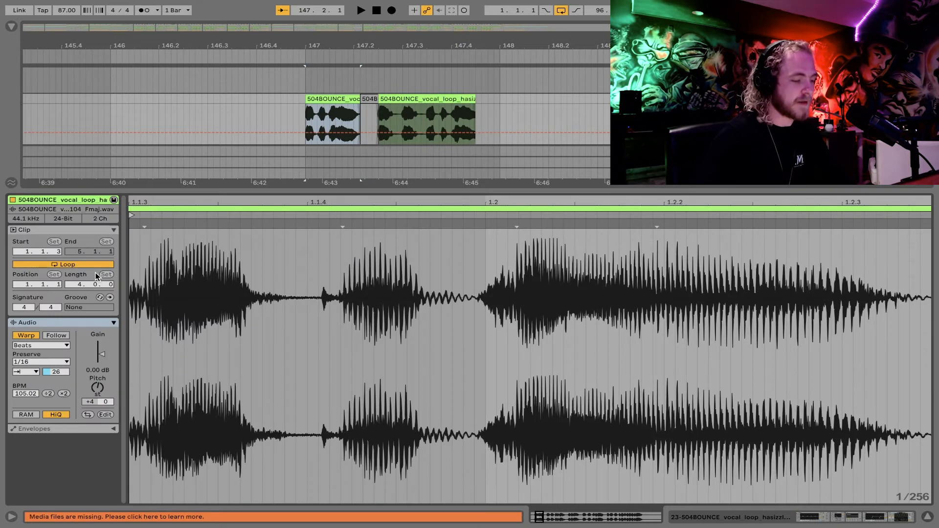
pyautogui.press('super+shift+z')
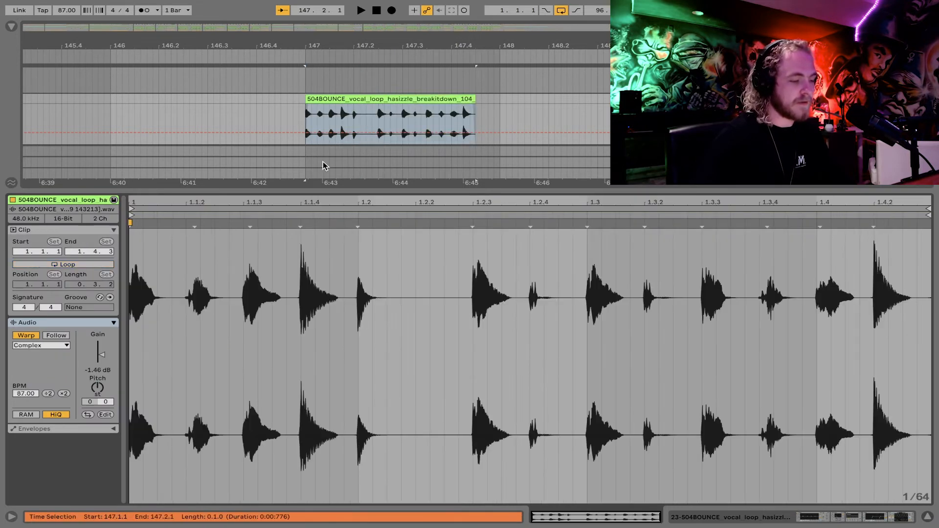
pyautogui.doubleClick(343, 98)
# Play the consolidated vocal while comparing the devices from Glue Compressor through Echo bypassed and active
pyautogui.click(928, 517)
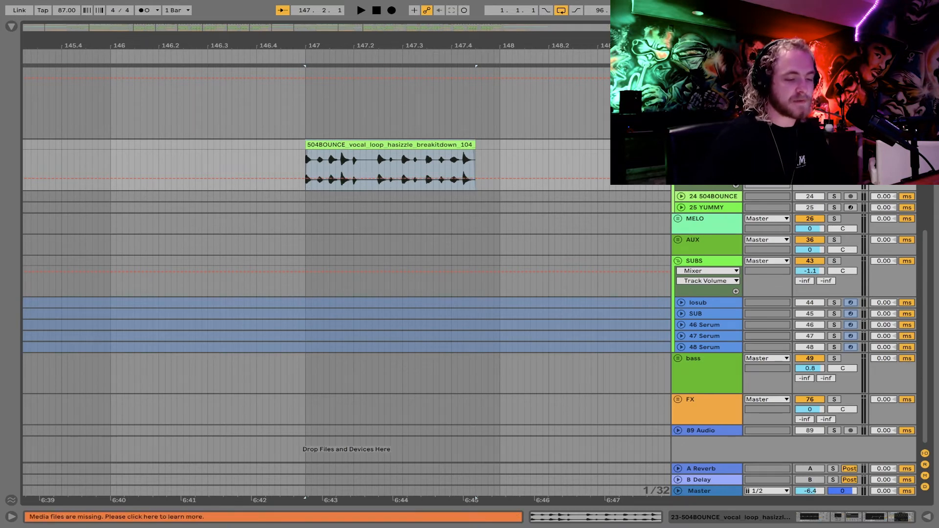
pyautogui.doubleClick(707, 145)
pyautogui.hscroll(-10, 633, 399)
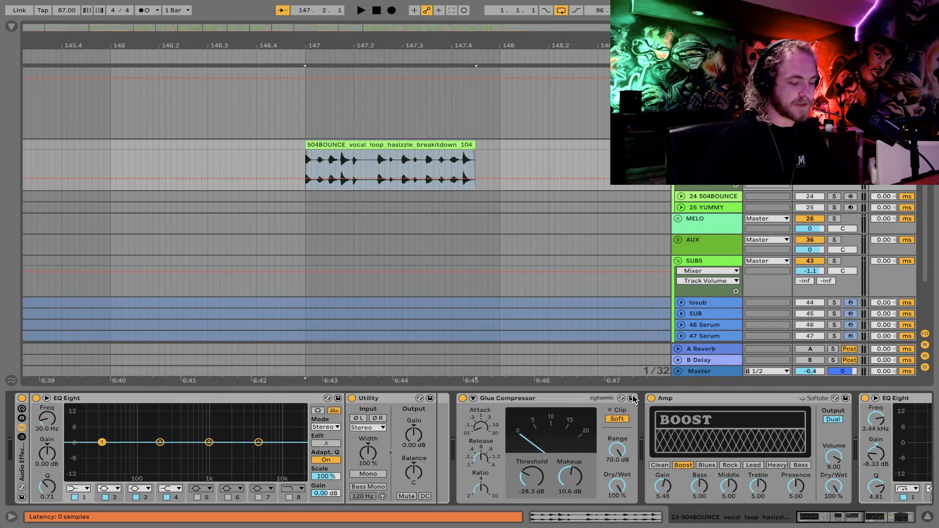
pyautogui.click(89, 399)
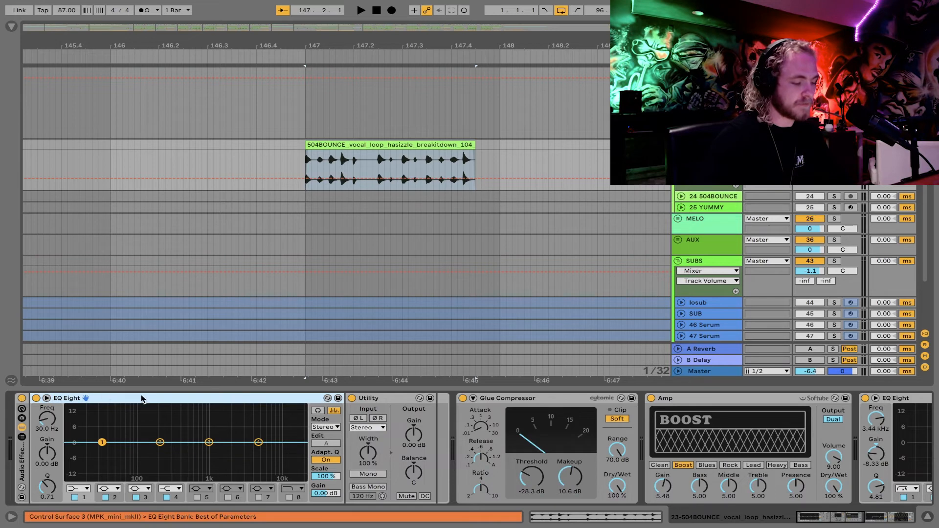
pyautogui.click(518, 399)
pyautogui.hscroll(10, 587, 401)
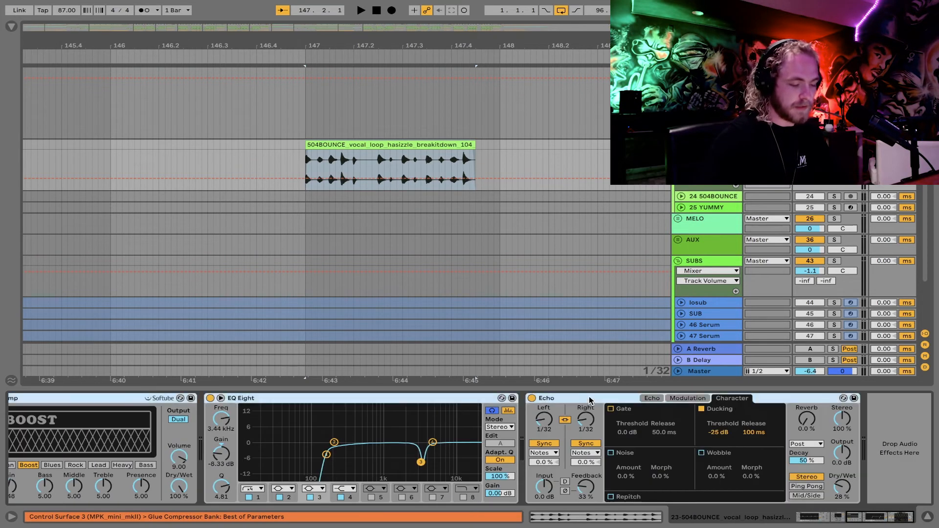
pyautogui.click(532, 398)
pyautogui.press('space')
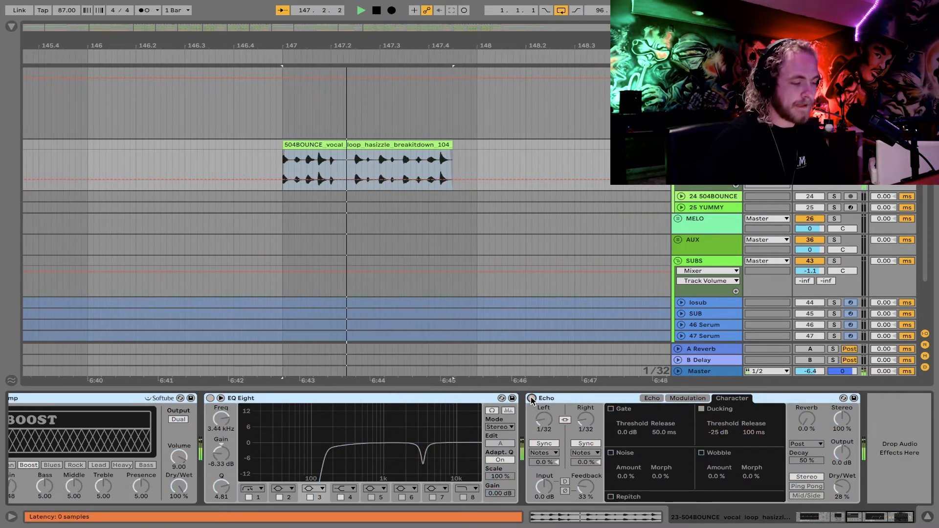
pyautogui.click(532, 399)
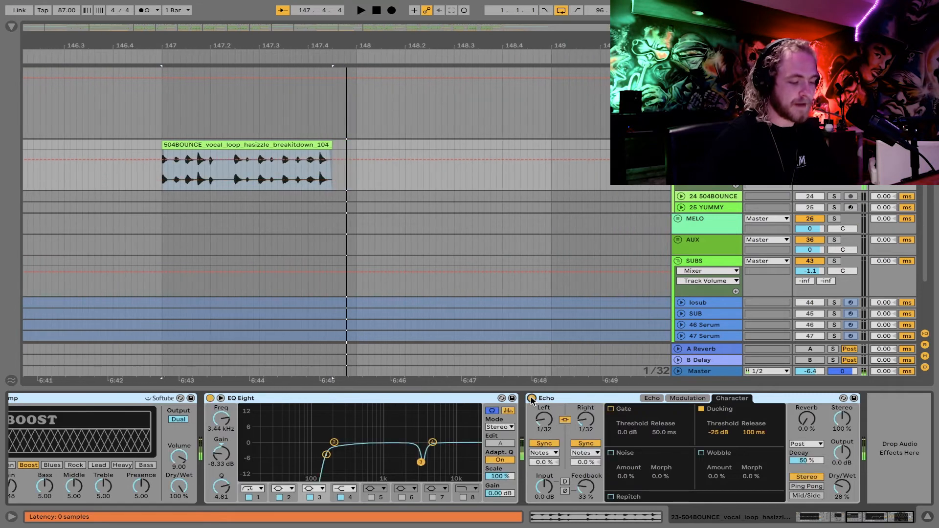
pyautogui.press('space')
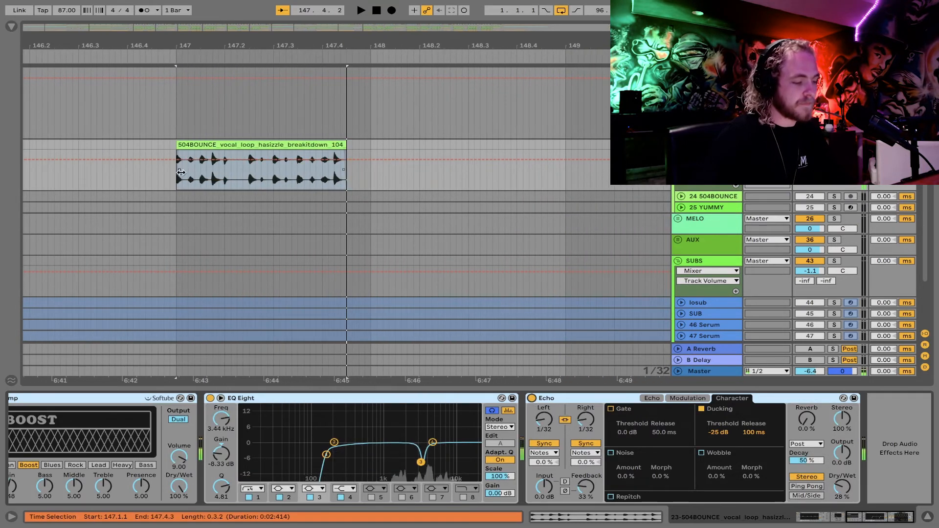
# Copy the consolidated vocal's opening from 147.1.1 to 147.1.3 and paste it at 147.4.3, directly after the clip
pyautogui.press('space')
pyautogui.click(181, 178)
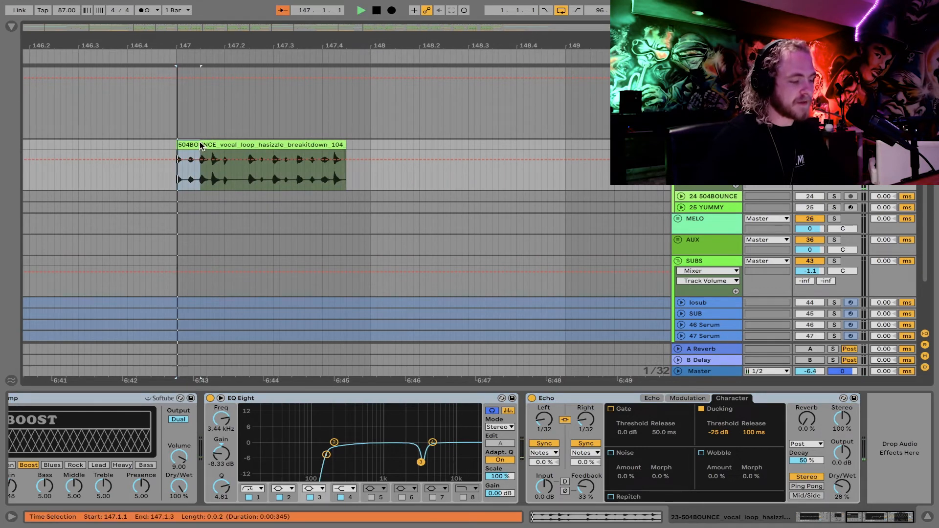
pyautogui.press('space')
pyautogui.click(201, 145)
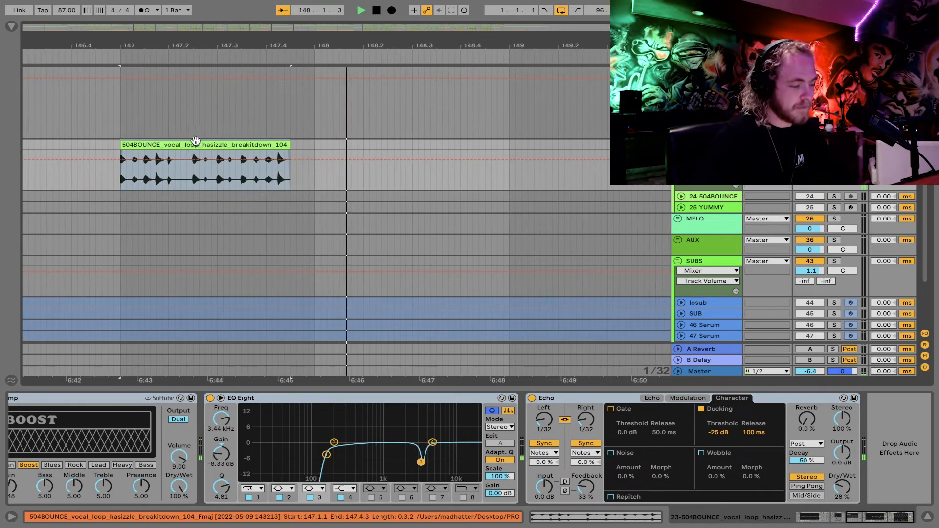
pyautogui.press('space')
pyautogui.press('space')
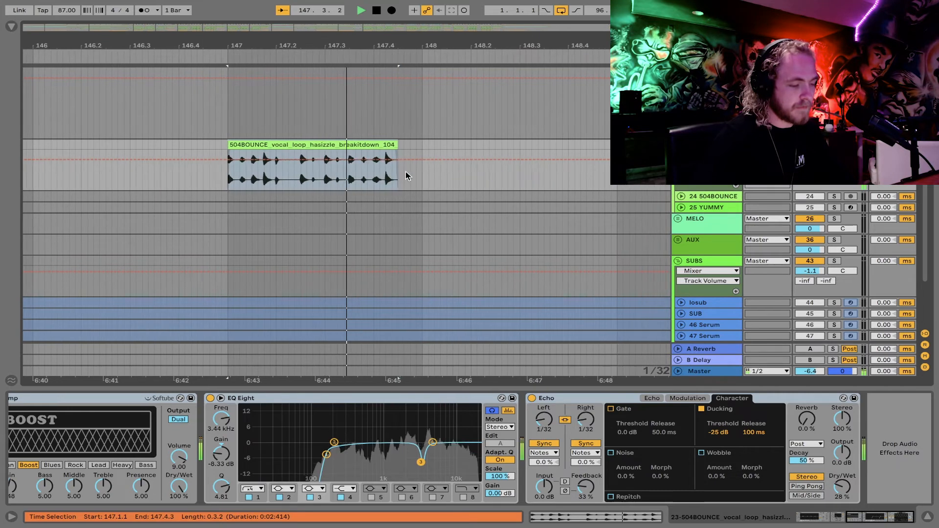
pyautogui.press('space')
pyautogui.click(352, 173)
pyautogui.hotkey('ctrl', 'v')
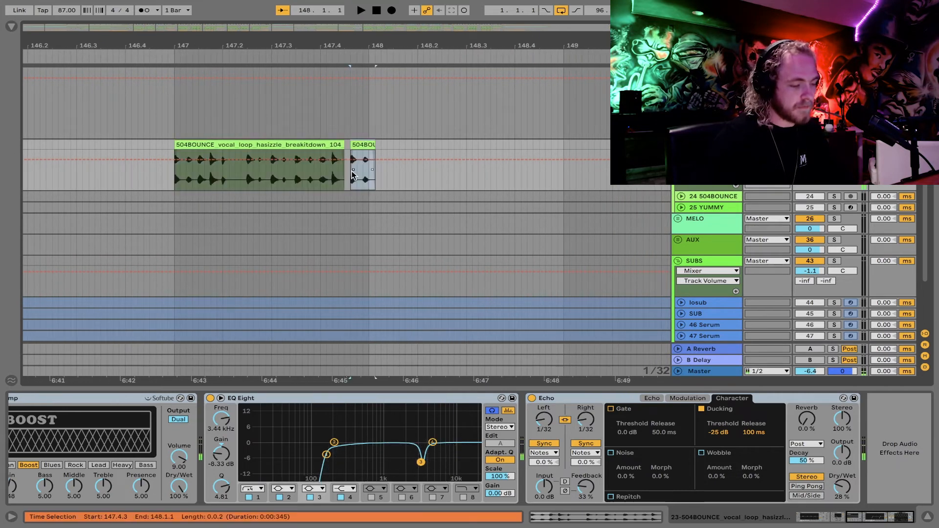
pyautogui.press('space')
# Shift both vocal clips forward in time by three 1/32 grid steps and play from 147.1.1
pyautogui.keyDown('shift'); pyautogui.click(206, 147); pyautogui.keyUp('shift')
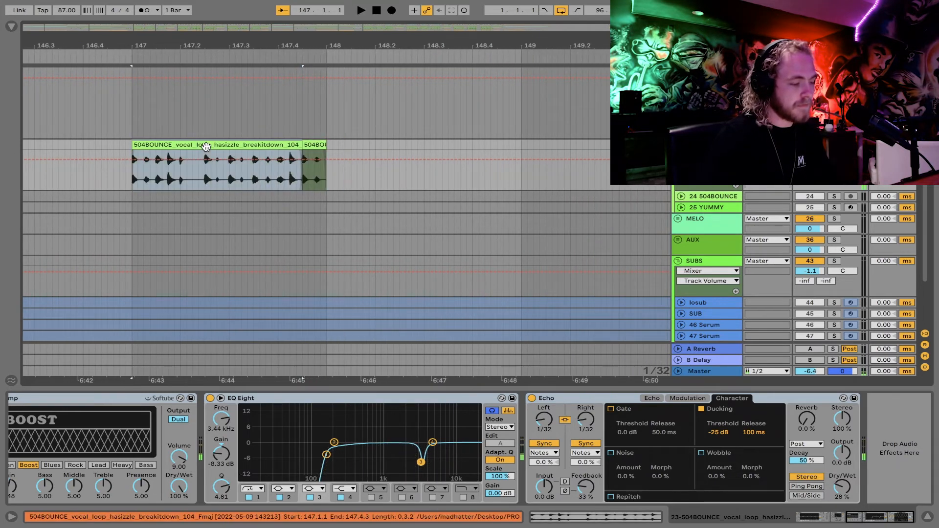
pyautogui.moveTo(309, 145); pyautogui.dragTo(315, 145)
pyautogui.press('Right')
pyautogui.press('Right')
pyautogui.press('Right')
pyautogui.press('Left')
pyautogui.click(131, 145)
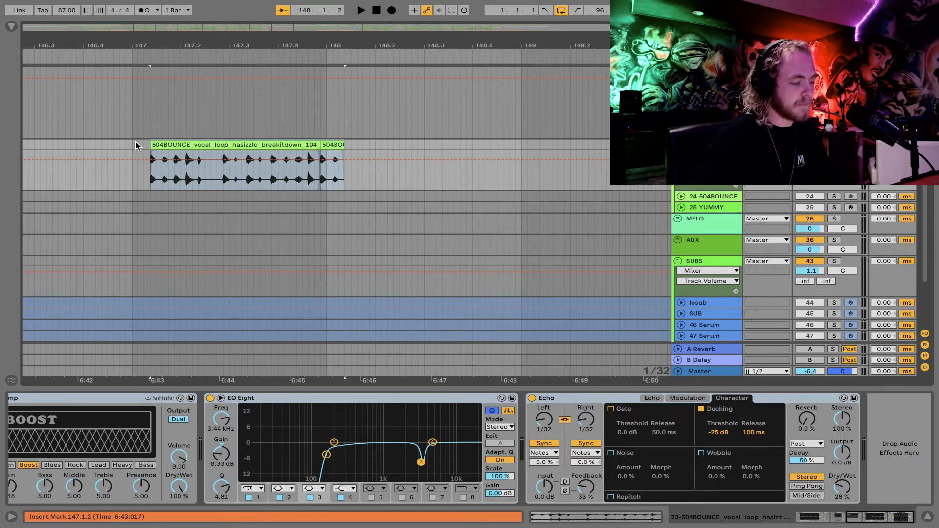
pyautogui.press('space')
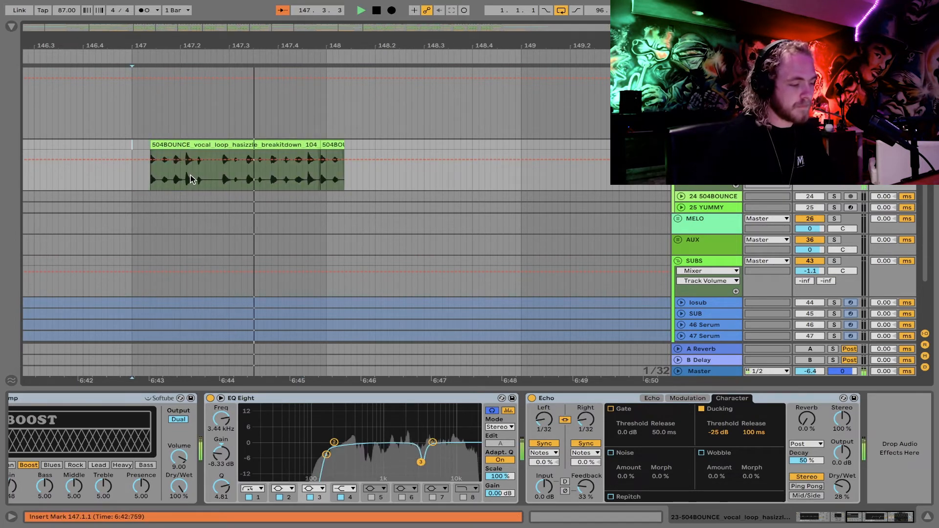
# Trim the second vocal clip to 148.1.1–148.1.2, then duplicate it with the copy's end extended to 148.2.1
pyautogui.press('space')
pyautogui.moveTo(326, 147); pyautogui.dragTo(330, 146)
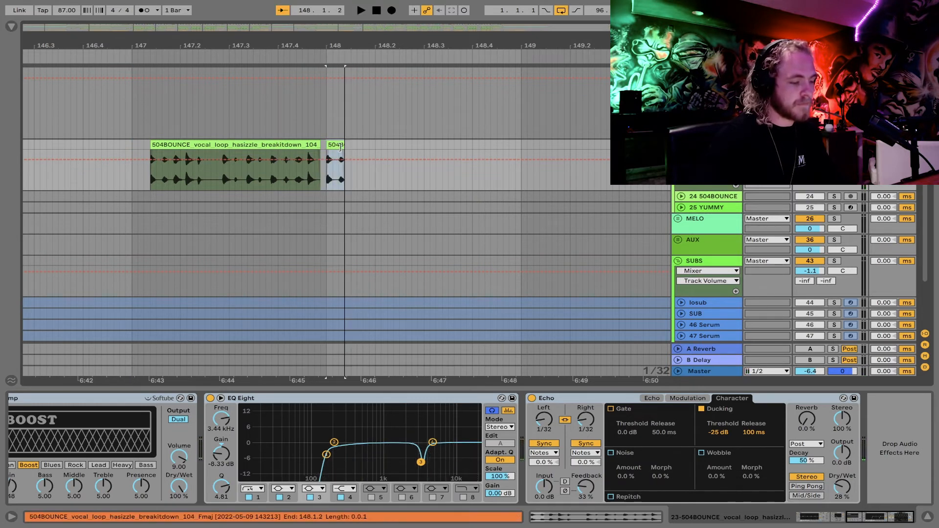
pyautogui.hotkey('ctrl', 'd')
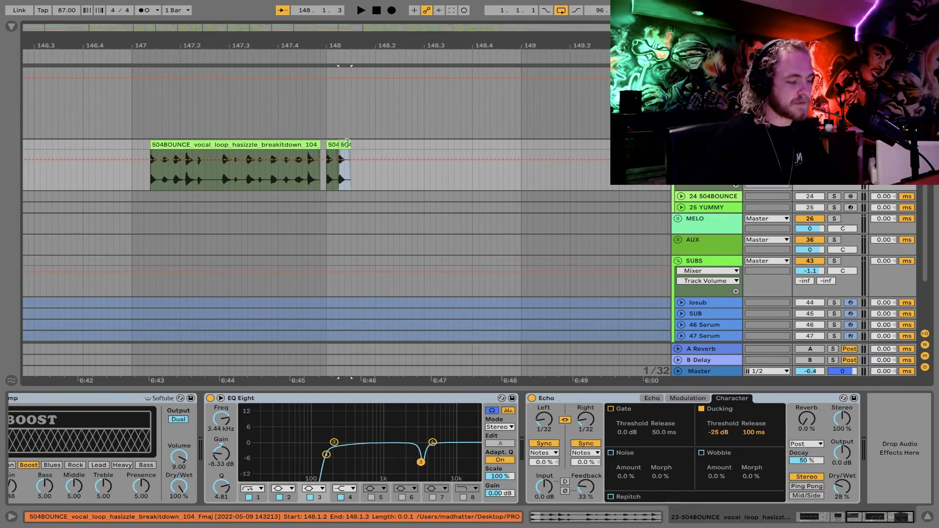
pyautogui.moveTo(364, 144); pyautogui.dragTo(374, 144)
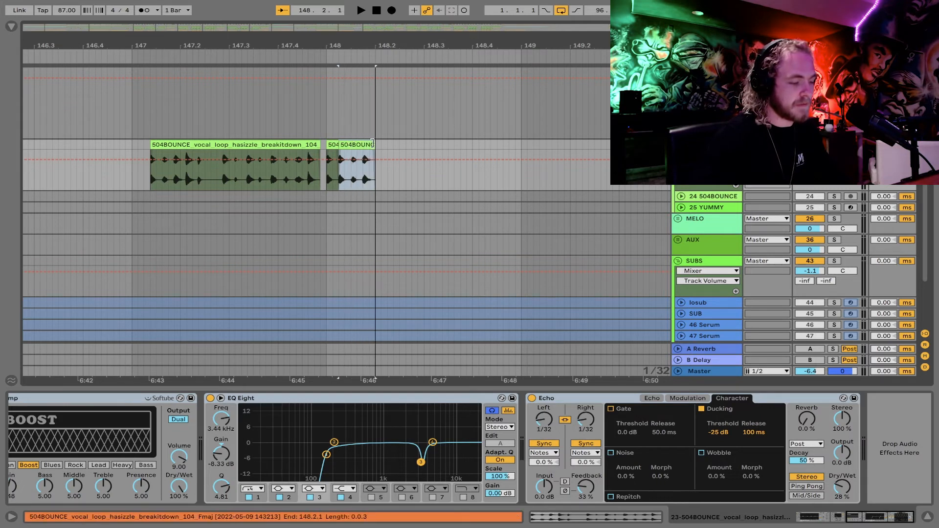
pyautogui.click(333, 144)
pyautogui.click(352, 144)
pyautogui.press('space')
pyautogui.press('space')
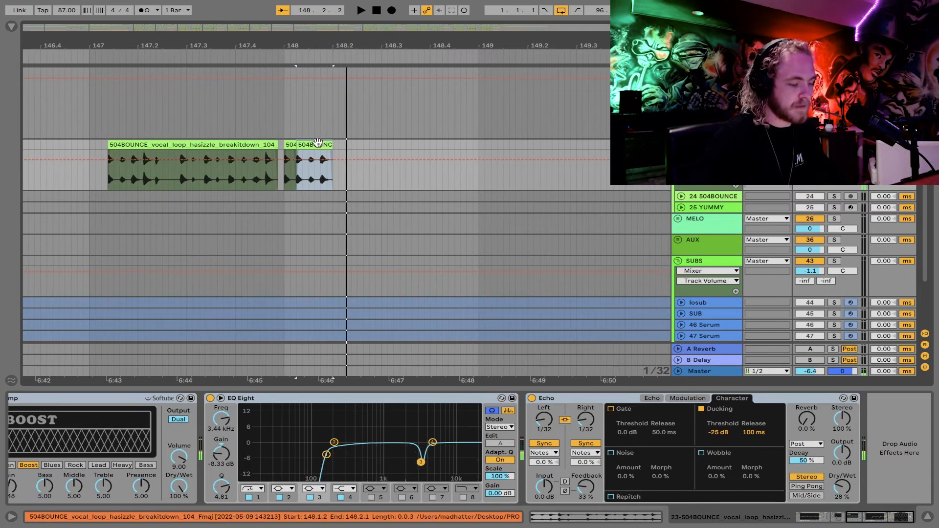
# Duplicate the clip ending at 148.2.1, trim the copy's end to 148.2.3 and play from 148.1.1
pyautogui.hotkey('ctrl', 'd')
pyautogui.click(290, 144)
pyautogui.press('space')
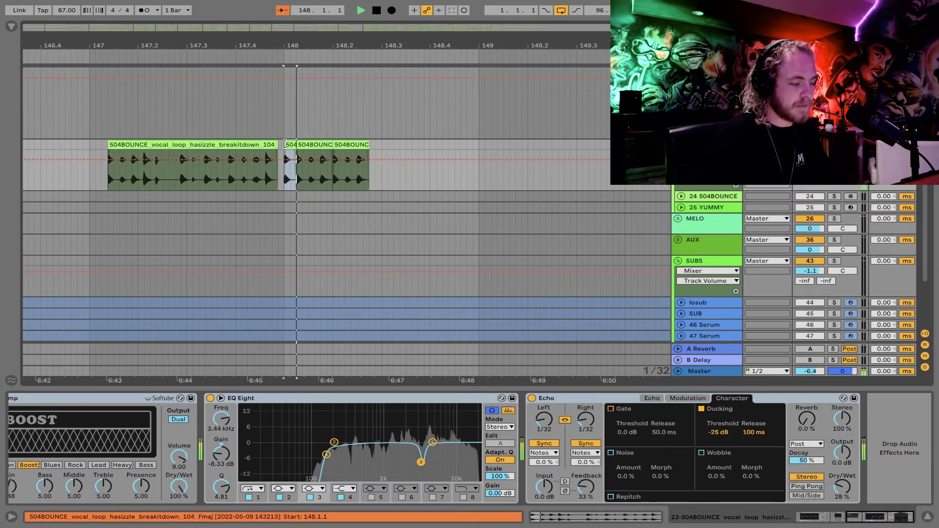
pyautogui.moveTo(335, 145); pyautogui.dragTo(345, 145)
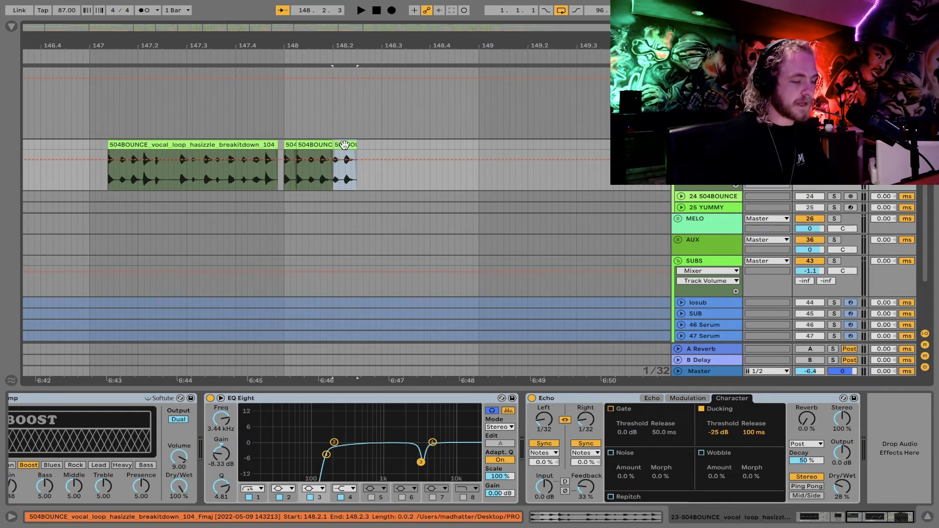
pyautogui.click(287, 145)
pyautogui.press('space')
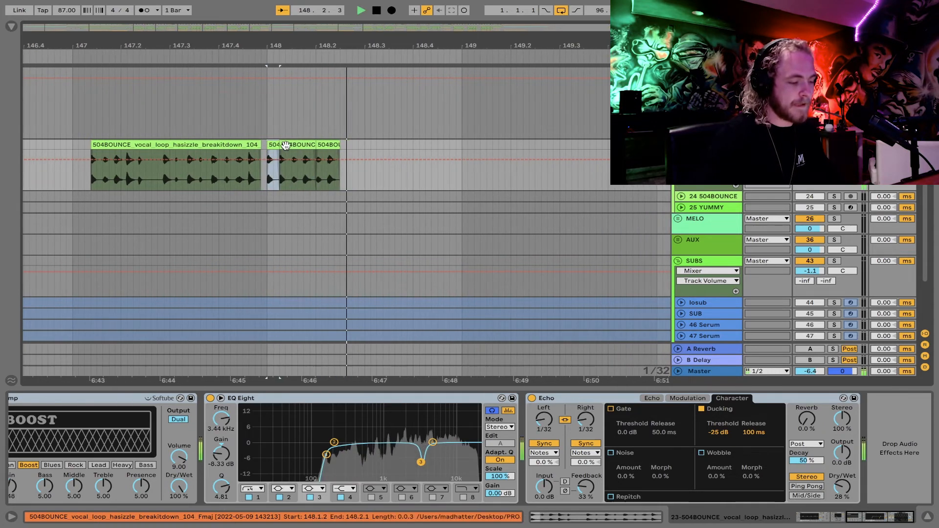
# Audition the consolidated vocal's section from 147.2.4 to 147.3.4, copy it and paste it at 148.2.3, after the last slice
pyautogui.click(142, 170)
pyautogui.press('space')
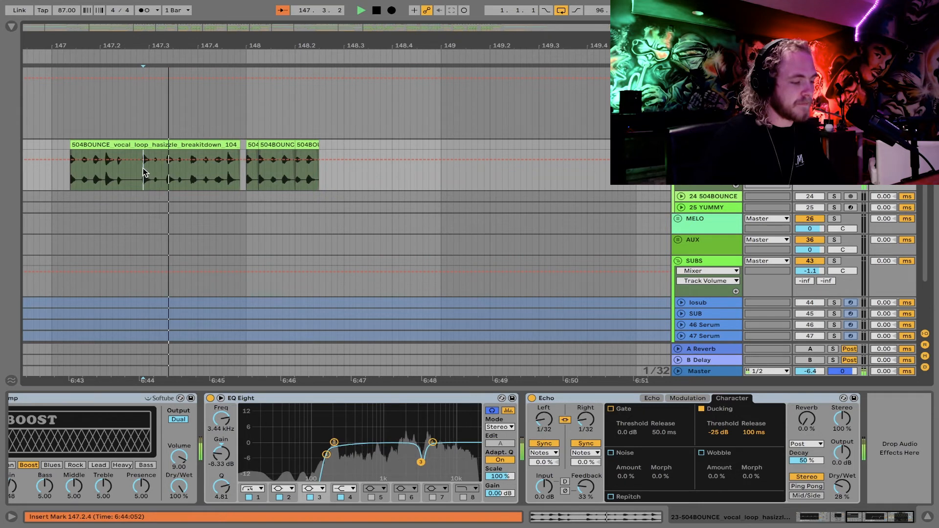
pyautogui.press('space')
pyautogui.moveTo(143, 171); pyautogui.dragTo(191, 146)
pyautogui.press('space')
pyautogui.press('space')
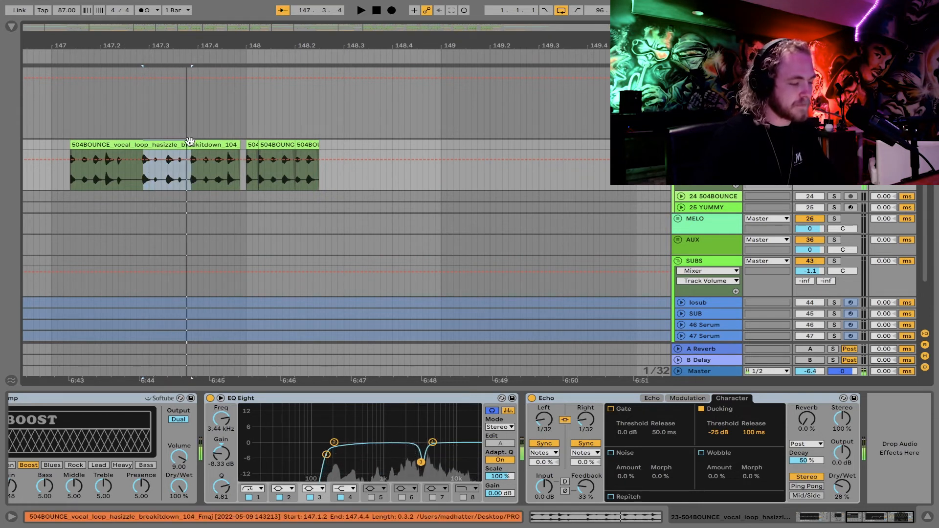
pyautogui.click(324, 145)
pyautogui.hotkey('ctrl', 'v')
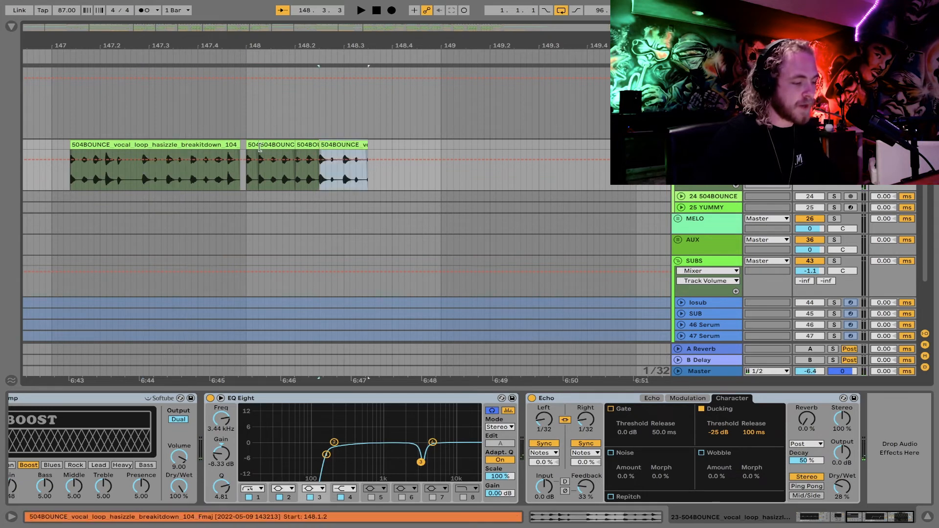
# Play the rearranged slices from 148.1.1 with the metronome turned on, and deactivate the short slice at 148.1.1
pyautogui.click(251, 146)
pyautogui.press('space')
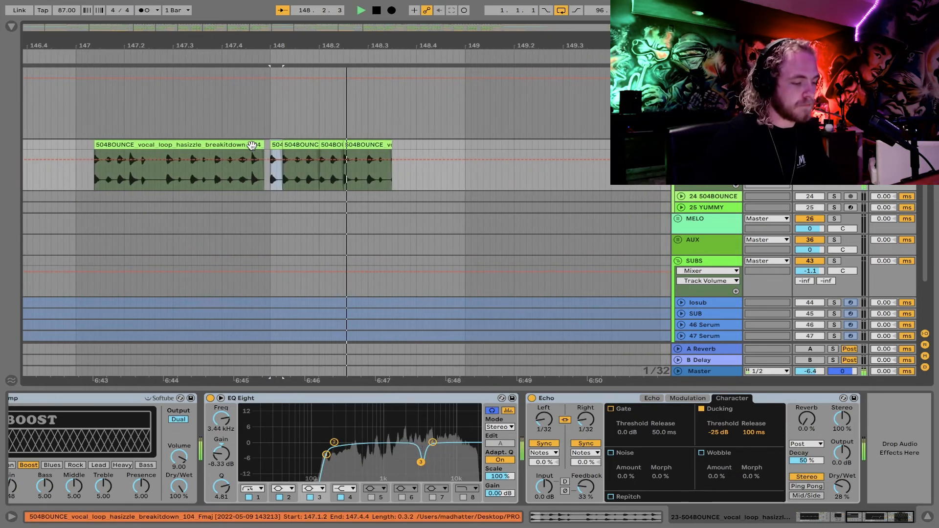
pyautogui.press('space')
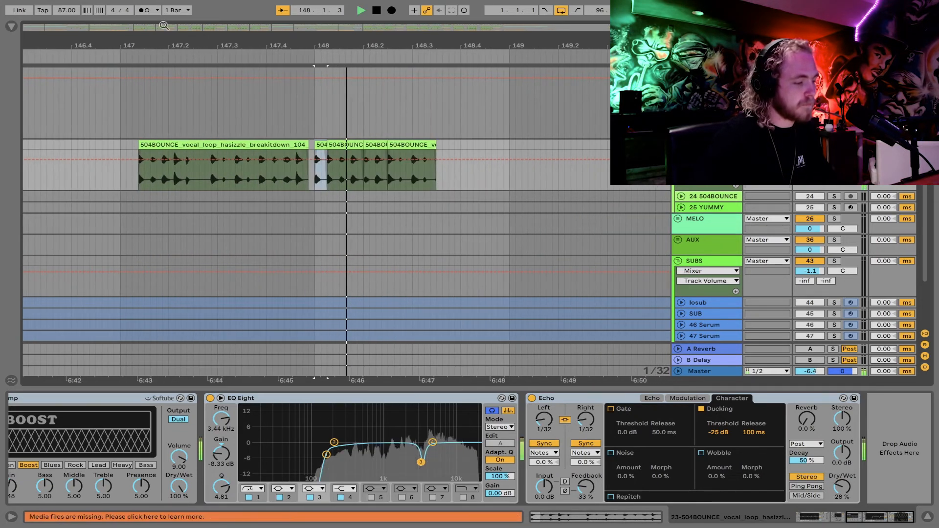
pyautogui.click(142, 9)
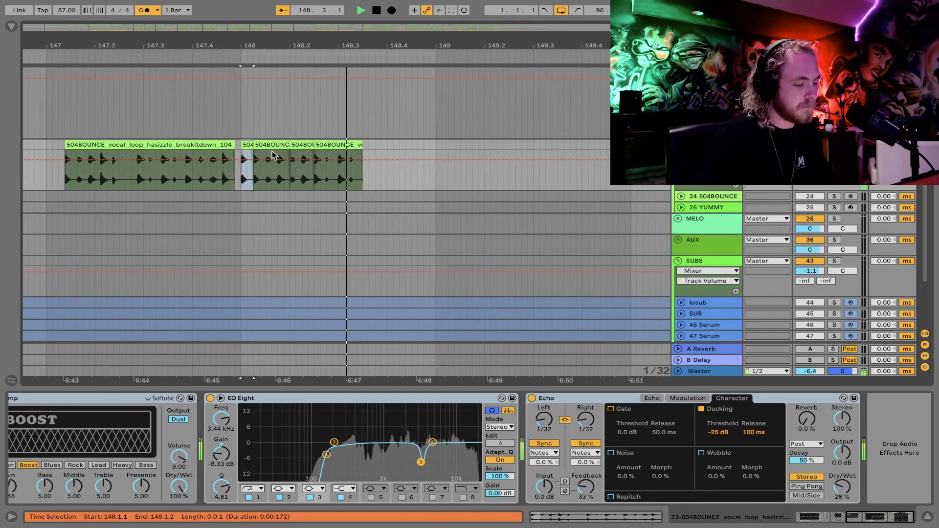
pyautogui.press('space')
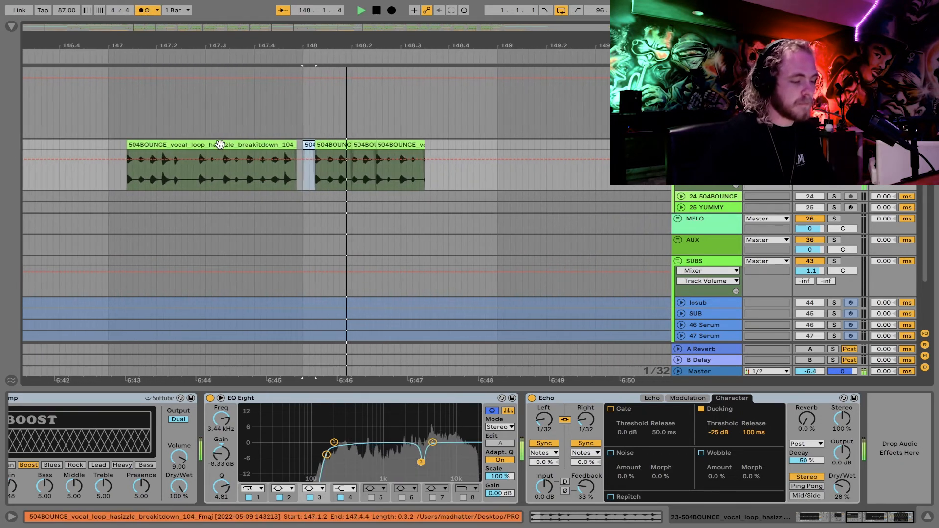
pyautogui.press('space')
# Try shifting the three clips from 148.1.2 onward four 1/32 grid steps forward in time and playing the result
pyautogui.click(275, 144)
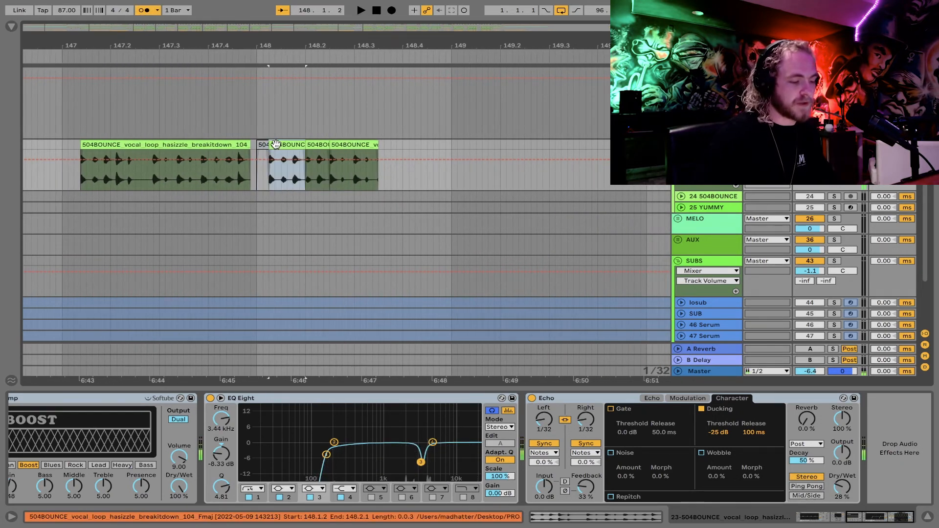
pyautogui.keyDown('shift'); pyautogui.click(360, 143); pyautogui.keyUp('shift')
pyautogui.press('Right')
pyautogui.press('Right')
pyautogui.press('Right')
pyautogui.press('Right')
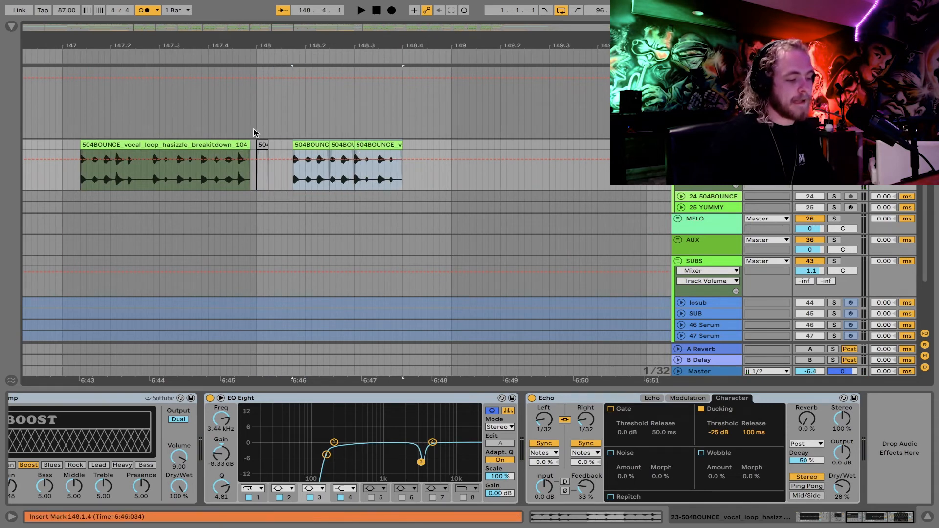
pyautogui.click(254, 133)
pyautogui.press('space')
pyautogui.press('space')
pyautogui.hotkey('ctrl', 'z')
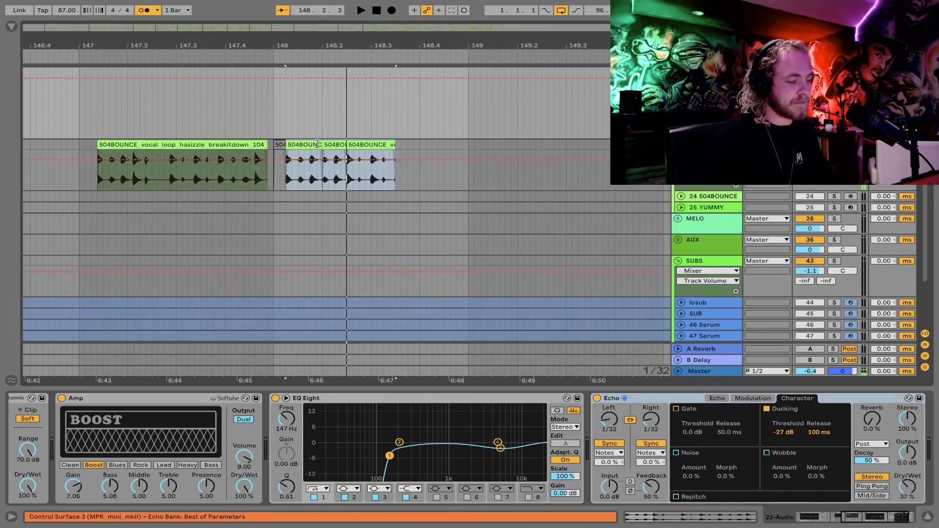
# Shift the three clips after the deactivated slice two 1/32 grid steps forward to start at 148.1.3, and play from 148.1.1
pyautogui.press('Right')
pyautogui.press('Right')
pyautogui.click(274, 131)
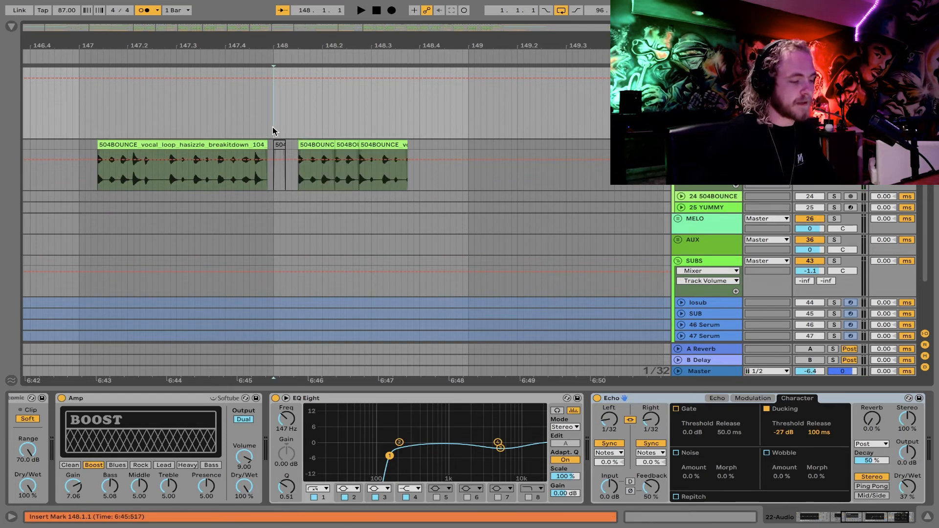
pyautogui.press('space')
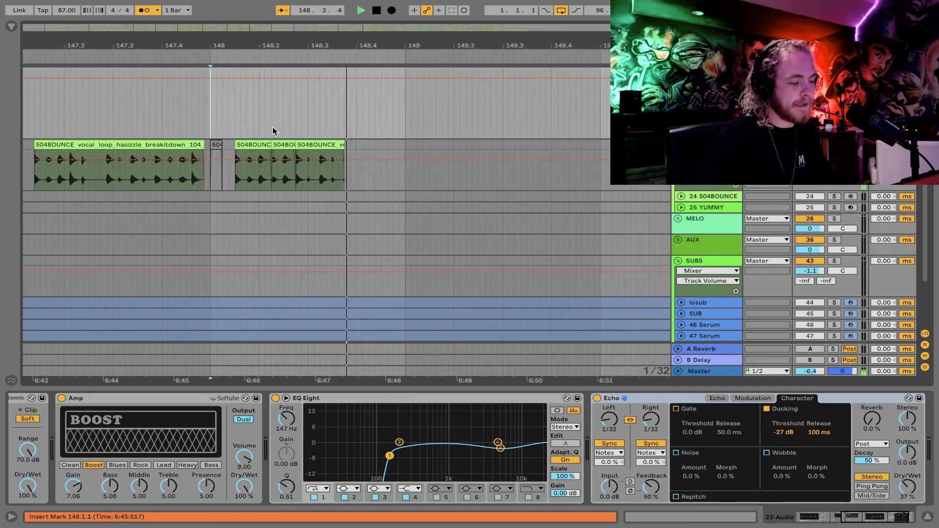
pyautogui.press('space')
# Duplicate the last vocal slice and trim the copy's end to 148.4.1
pyautogui.click(292, 146)
pyautogui.hotkey('ctrl', 'd')
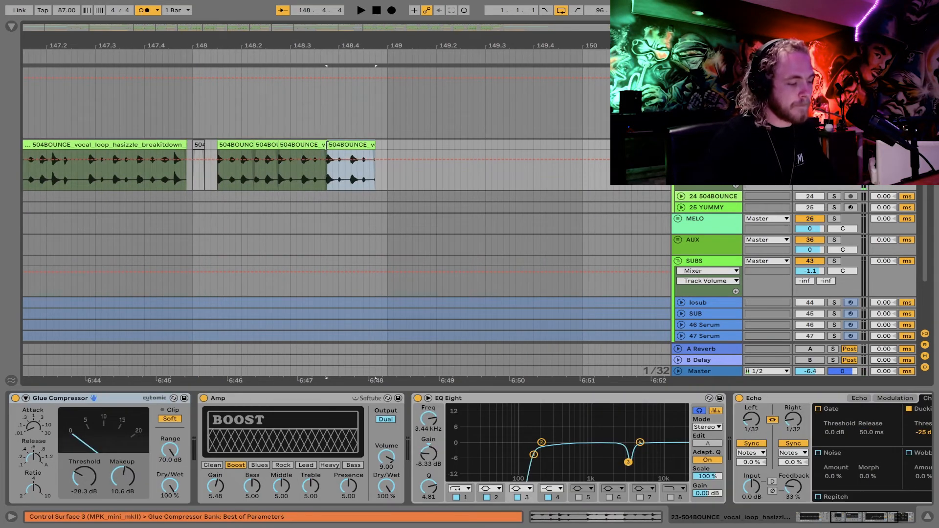
pyautogui.press('space')
pyautogui.moveTo(340, 144); pyautogui.dragTo(330, 144)
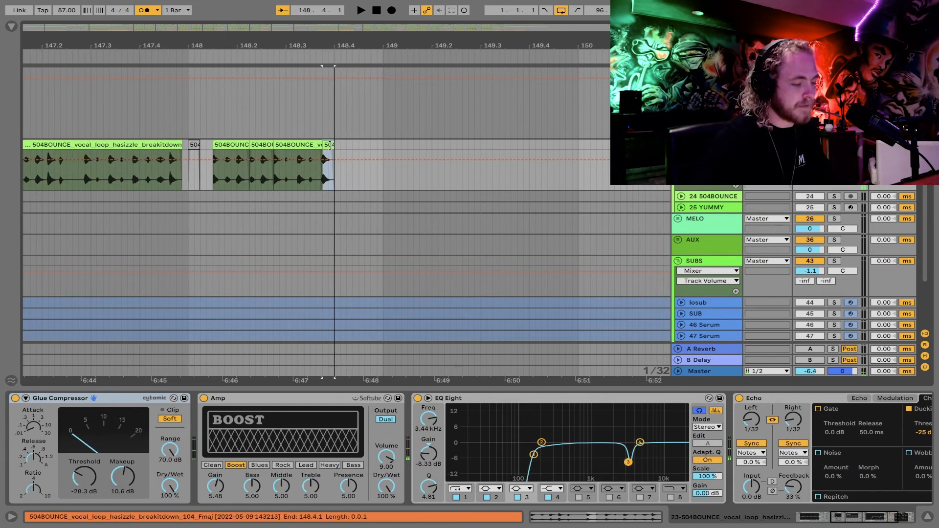
# Copy the consolidated vocal's opening from 147.1.2 to 147.2.2, paste it at 148.4.1 and play from 148.1.1
pyautogui.hscroll(-5, 131, 147)
pyautogui.scroll(-1, 131, 147)
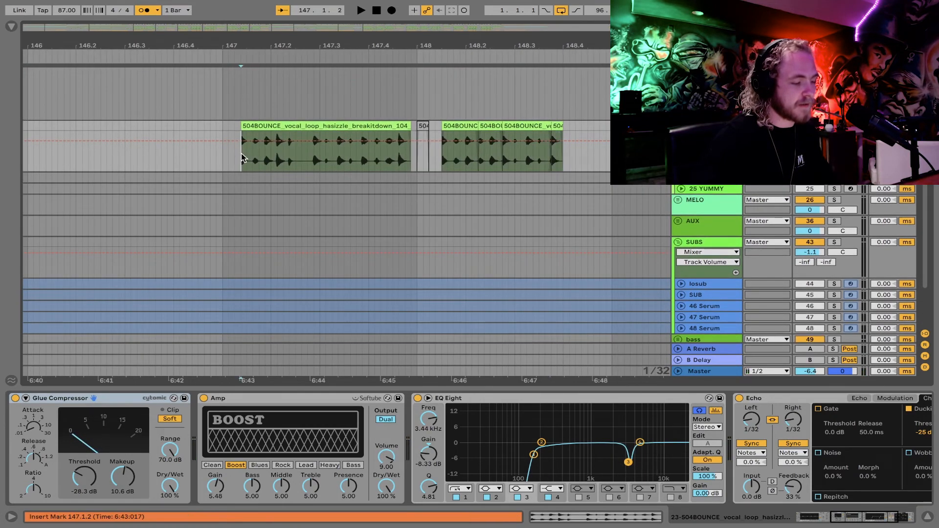
pyautogui.moveTo(241, 156); pyautogui.dragTo(289, 132)
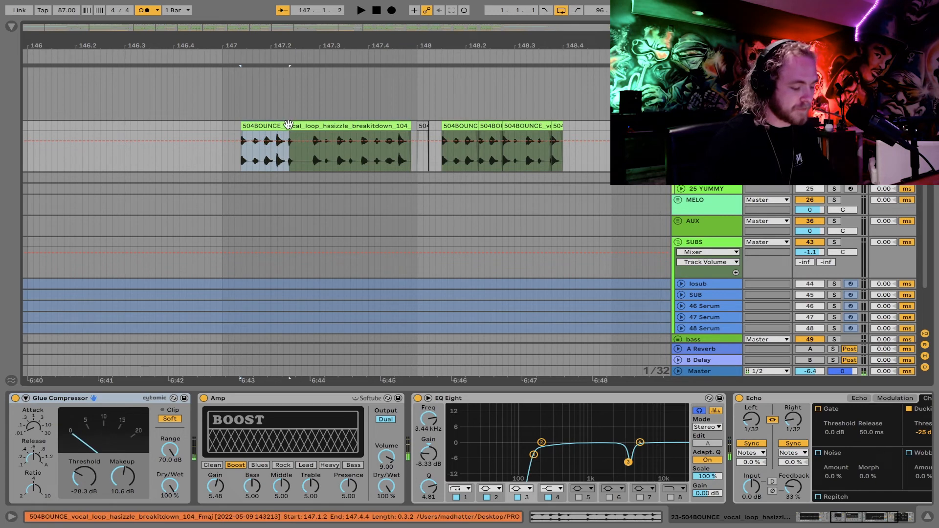
pyautogui.hscroll(5, 343, 132)
pyautogui.click(362, 129)
pyautogui.hotkey('ctrl', 'v')
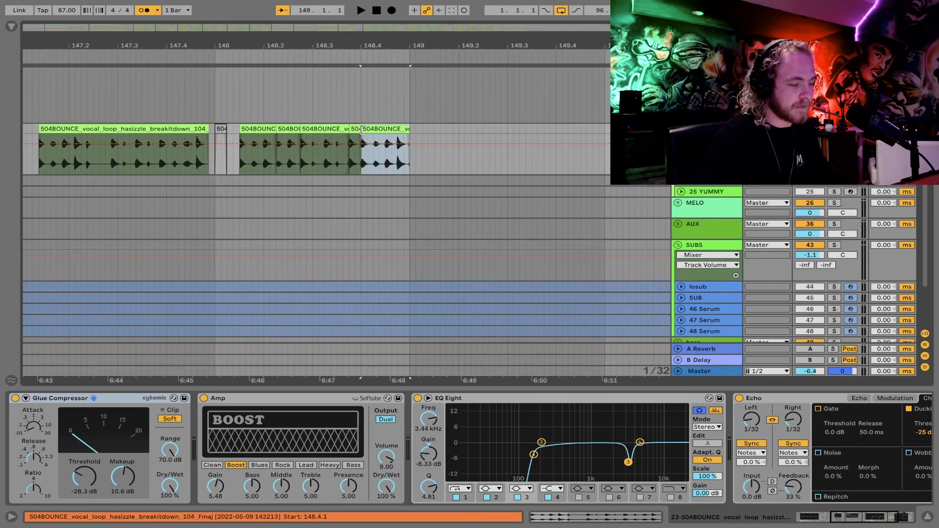
pyautogui.click(214, 112)
pyautogui.press('space')
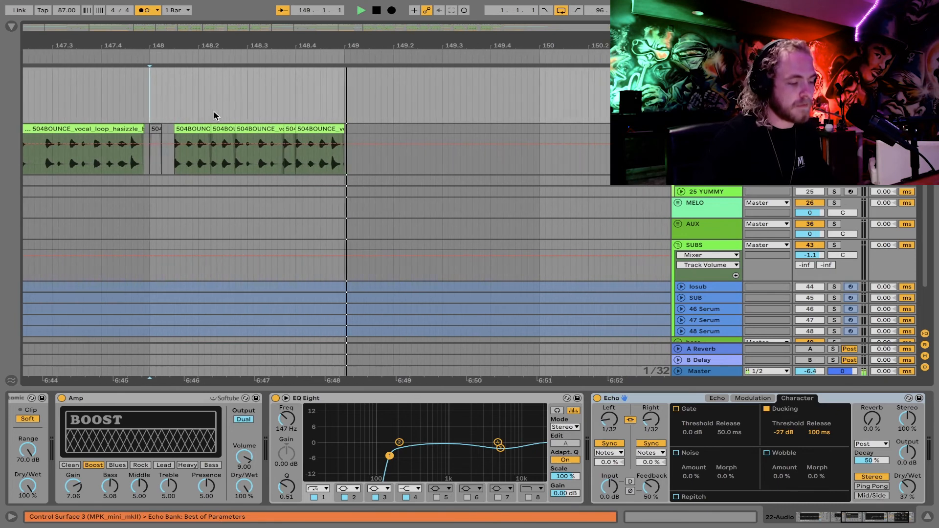
pyautogui.press('space')
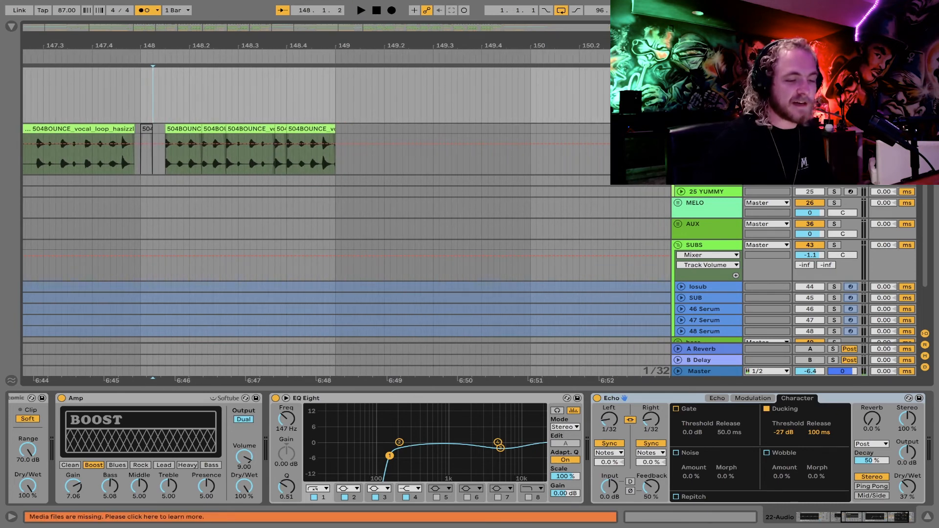
# Locate the finished vocal clips around bars 21 to 25 of the arrangement and play them from 20.4.4
pyautogui.moveTo(312, 45); pyautogui.dragTo(313, 24)
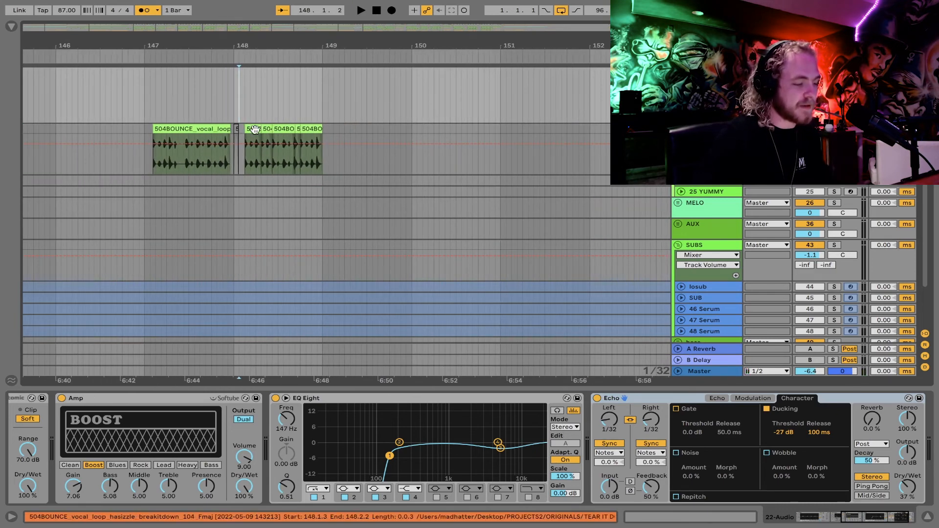
pyautogui.click(299, 137)
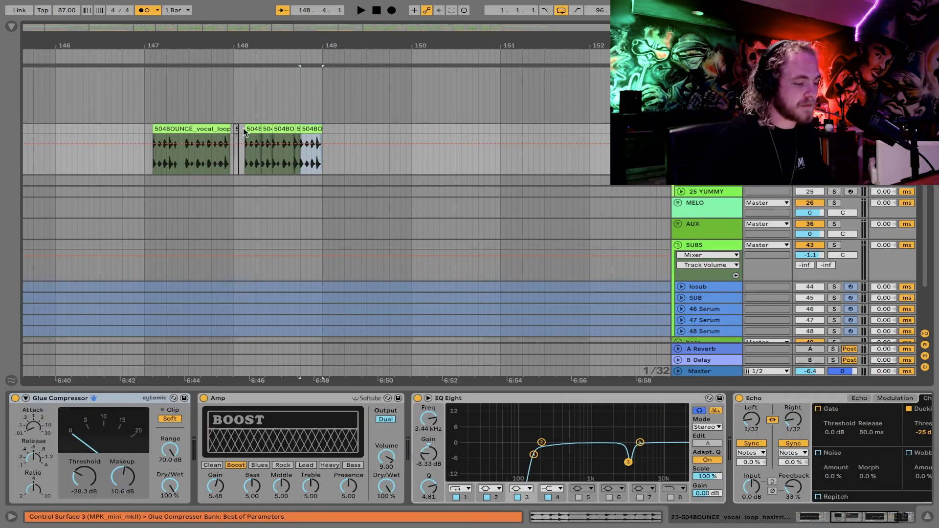
pyautogui.keyDown('shift'); pyautogui.click(237, 129); pyautogui.keyUp('shift')
pyautogui.hscroll(-20, 234, 128)
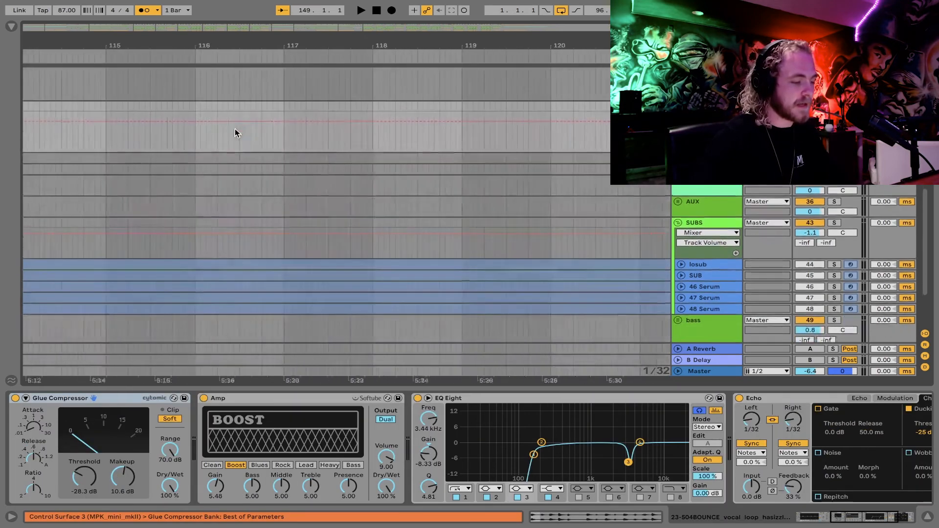
pyautogui.scroll(5, 235, 128)
pyautogui.scroll(-3, 235, 128)
pyautogui.hscroll(-5, 235, 129)
pyautogui.hscroll(-8, 235, 128)
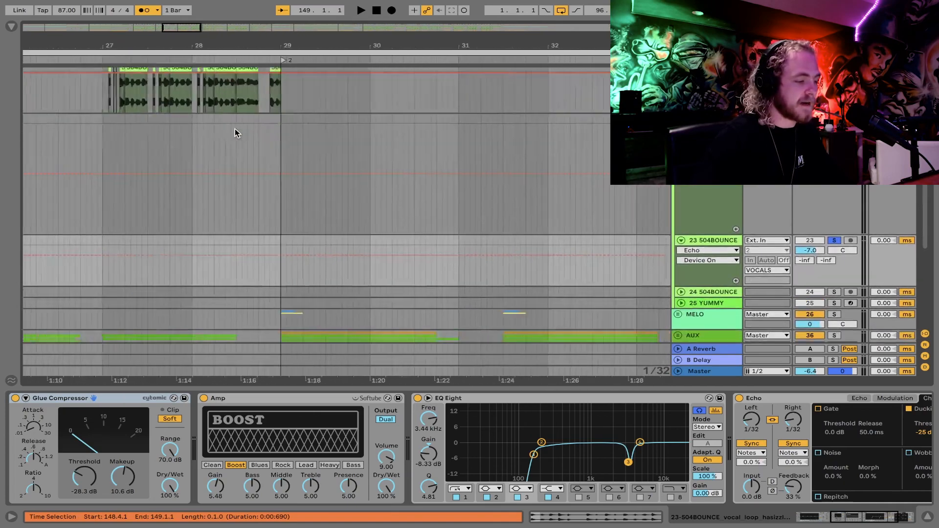
pyautogui.scroll(3, 235, 129)
pyautogui.hscroll(-2, 234, 129)
pyautogui.scroll(2, 235, 128)
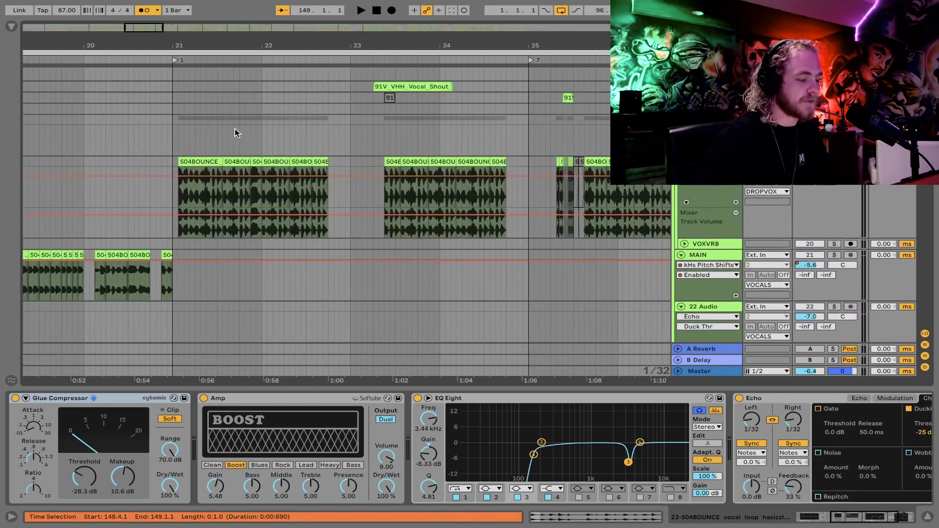
pyautogui.scroll(-2, 184, 193)
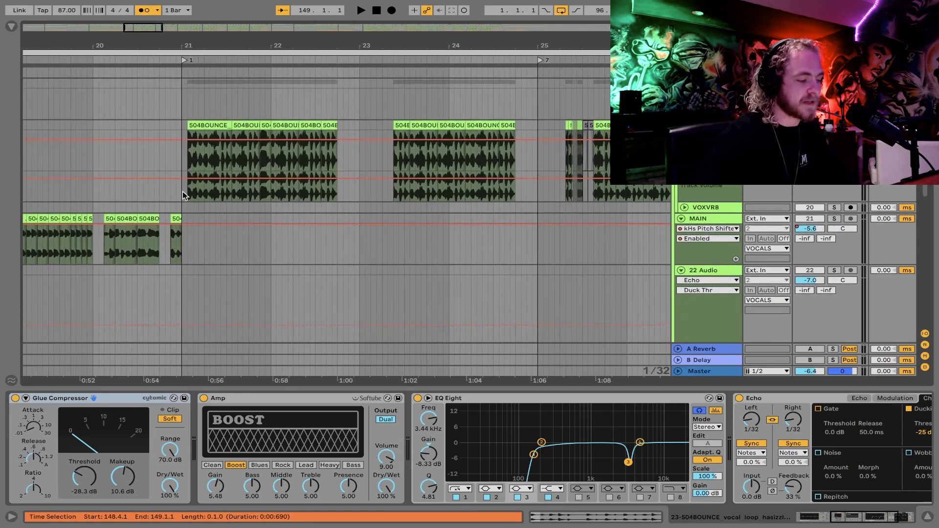
pyautogui.click(181, 167)
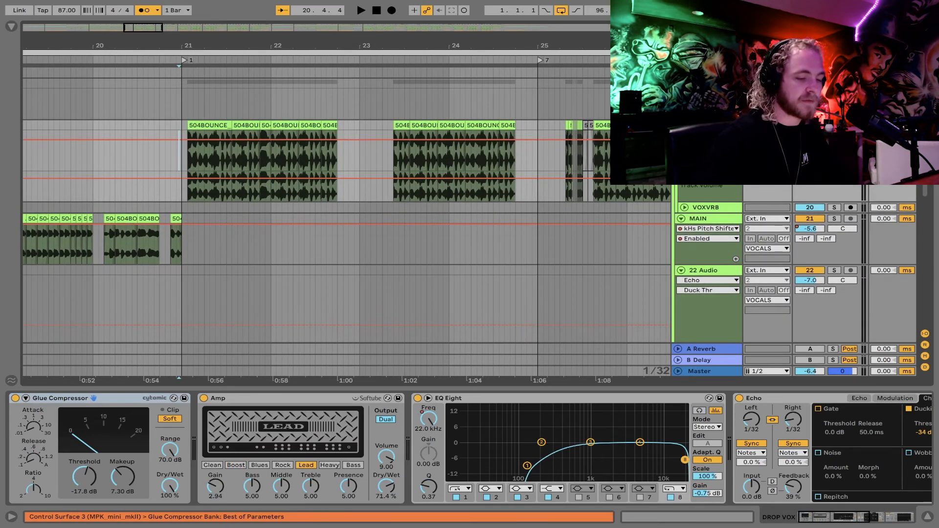
pyautogui.press('space')
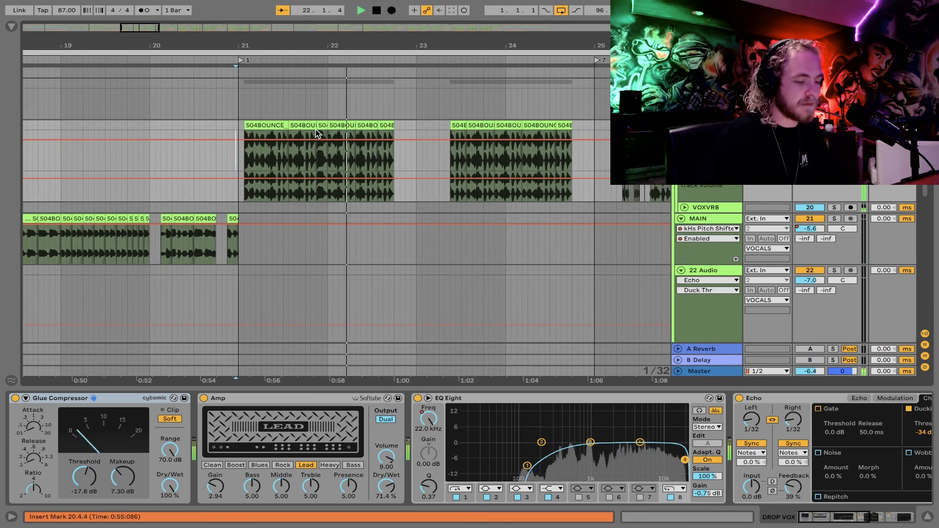
pyautogui.press('space')
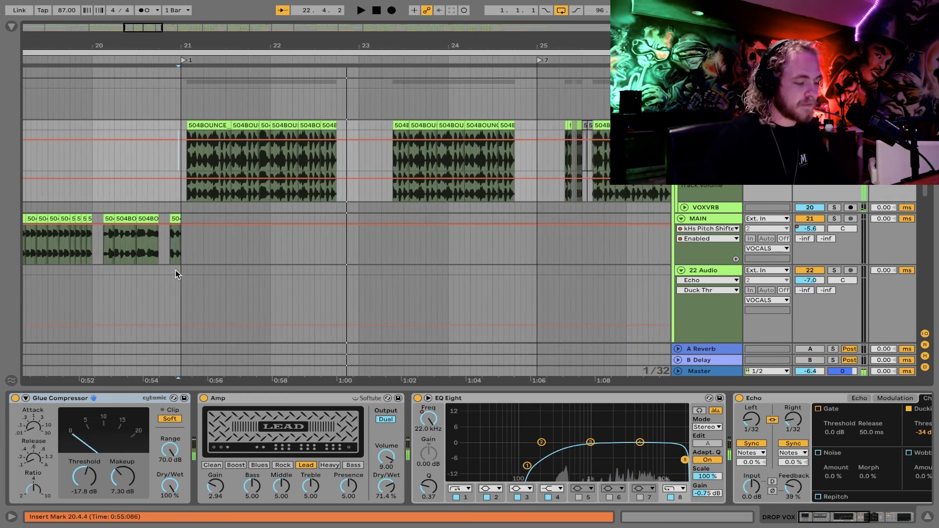
# Paste the chopped vocal pattern at 21.1.1 and move it to the 23 504BOUNCE track
pyautogui.click(180, 268)
pyautogui.hotkey('ctrl', 'v')
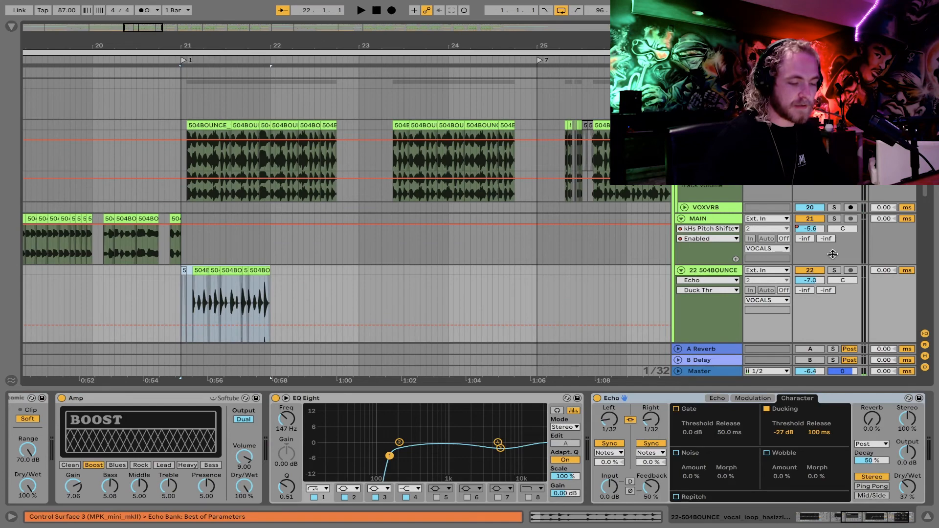
pyautogui.scroll(-5, 832, 254)
pyautogui.press('Delete')
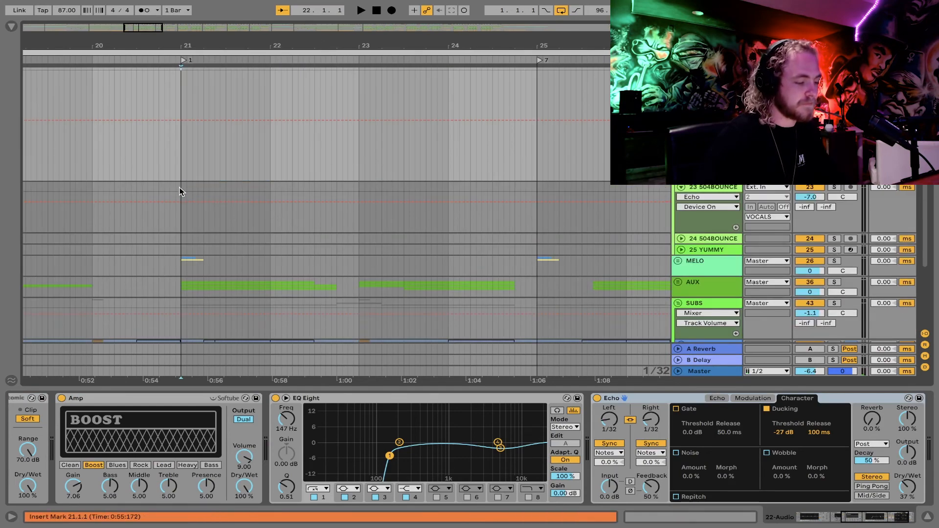
pyautogui.scroll(8, 180, 188)
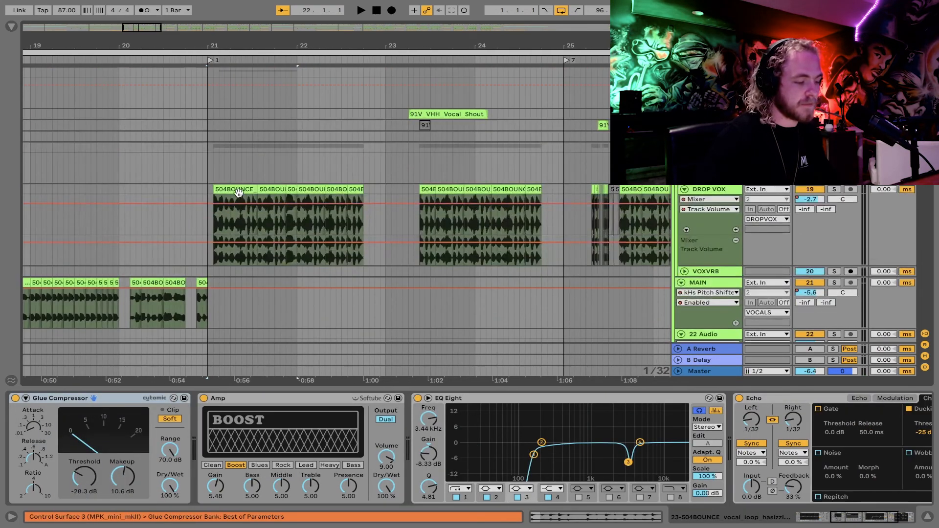
# Deactivate the first group of DROP VOX clips in bars 21 and 22, and play from 21.1.1
pyautogui.click(242, 198)
pyautogui.keyDown('shift'); pyautogui.click(357, 188); pyautogui.keyUp('shift')
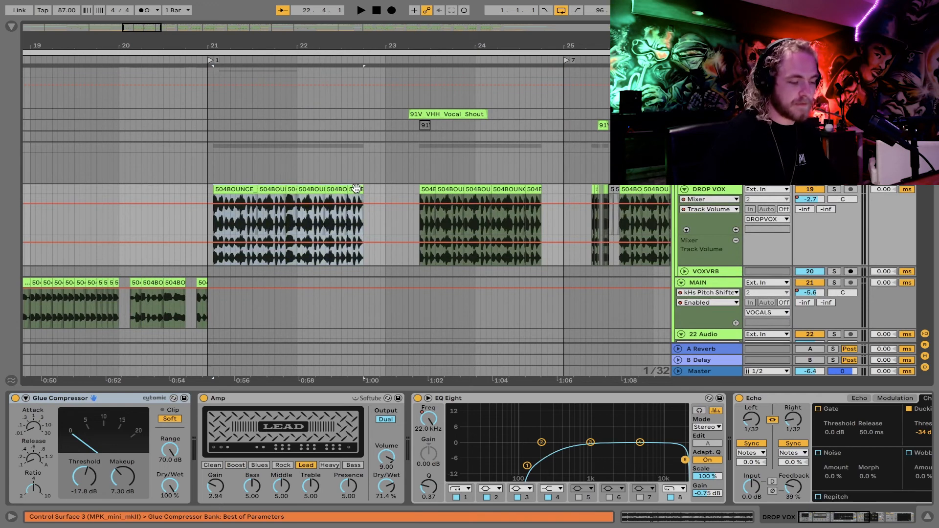
pyautogui.press('0')
pyautogui.click(210, 167)
pyautogui.press('space')
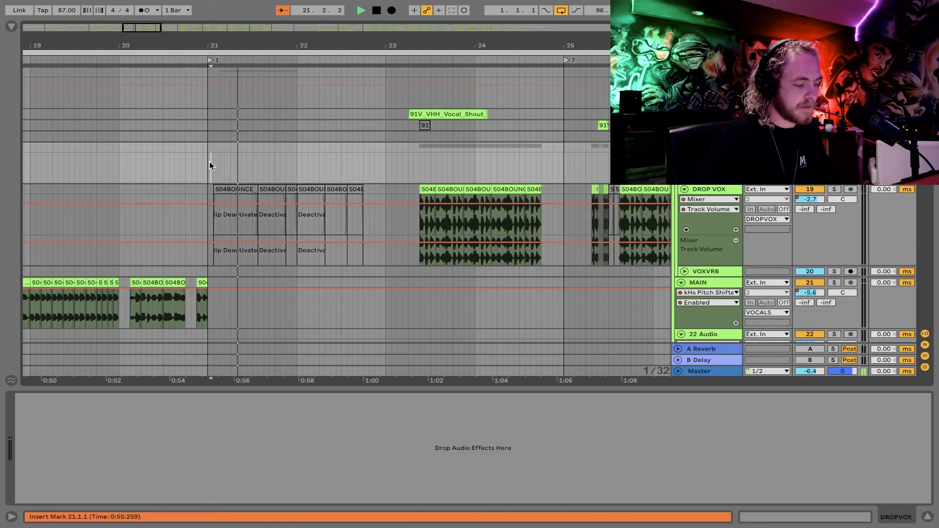
# Duplicate the one-bar vocal pattern on the 23 504BOUNCE track twice to fill bars 22 and 23, and play from 20.4.4
pyautogui.scroll(-5, 278, 171)
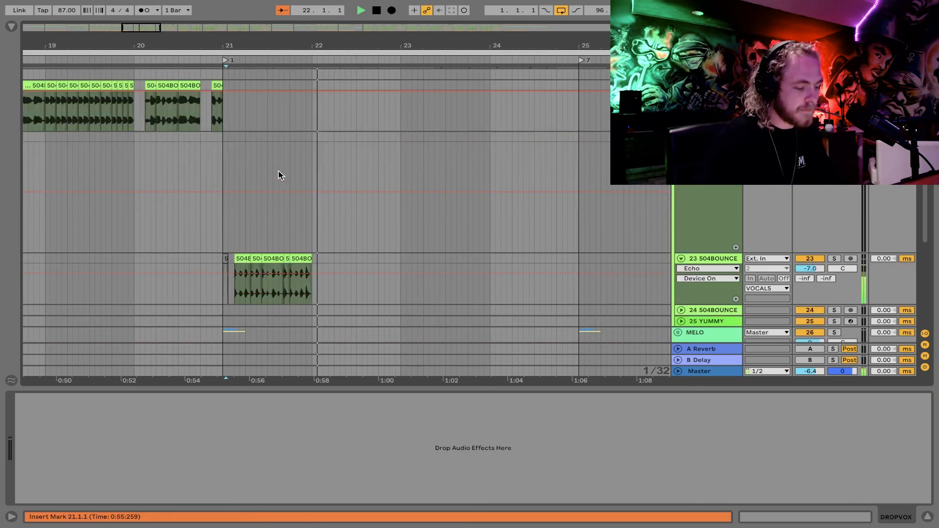
pyautogui.click(225, 258)
pyautogui.press('space')
pyautogui.keyDown('shift'); pyautogui.click(296, 259); pyautogui.keyUp('shift')
pyautogui.hotkey('ctrl', 'd')
pyautogui.hotkey('ctrl', 'd')
pyautogui.click(221, 230)
pyautogui.press('space')
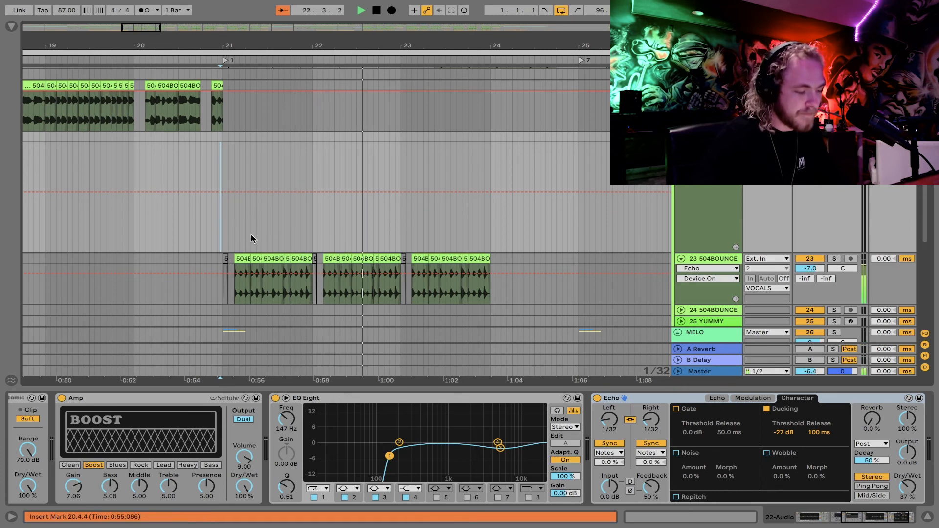
# Stop playback, deactivate the last slice of the pattern's second repeat in bar 22, and return the insert marker to 20.4.4
pyautogui.press('space')
pyautogui.click(388, 258)
pyautogui.press('0')
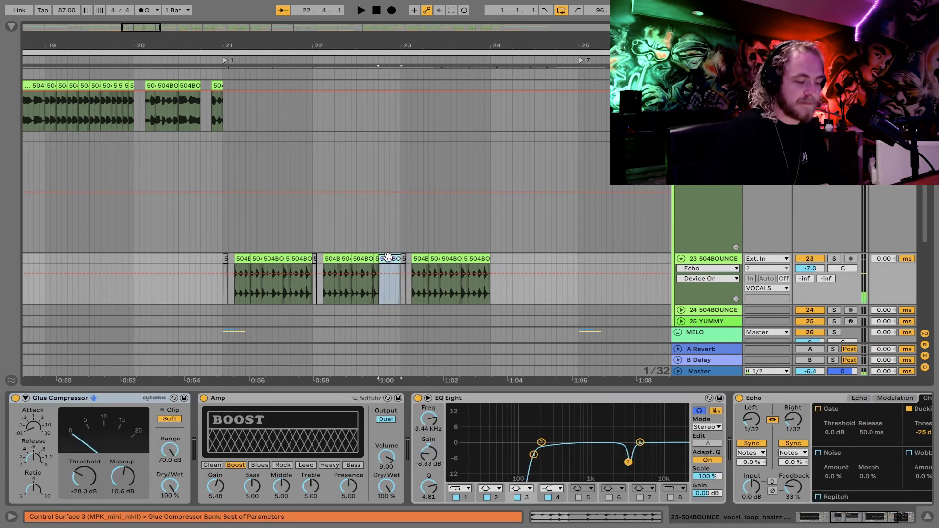
pyautogui.click(220, 237)
# Set the arrangement grid to 1/4 and hide the device view
pyautogui.scroll(5, 220, 236)
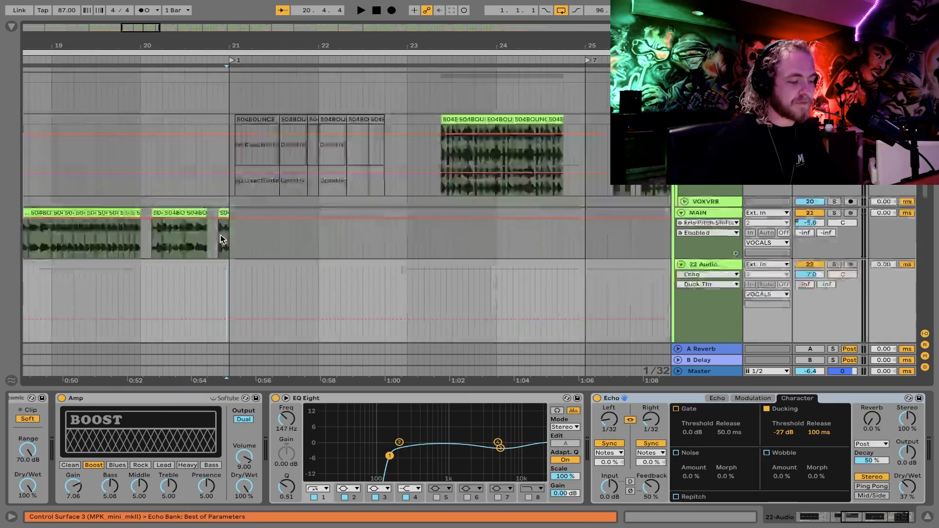
pyautogui.rightClick(246, 205)
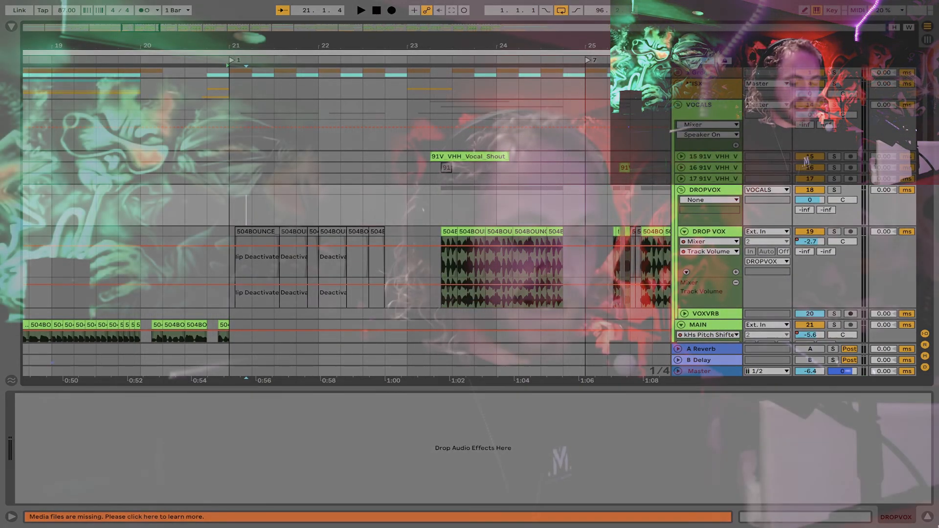
pyautogui.click(928, 517)
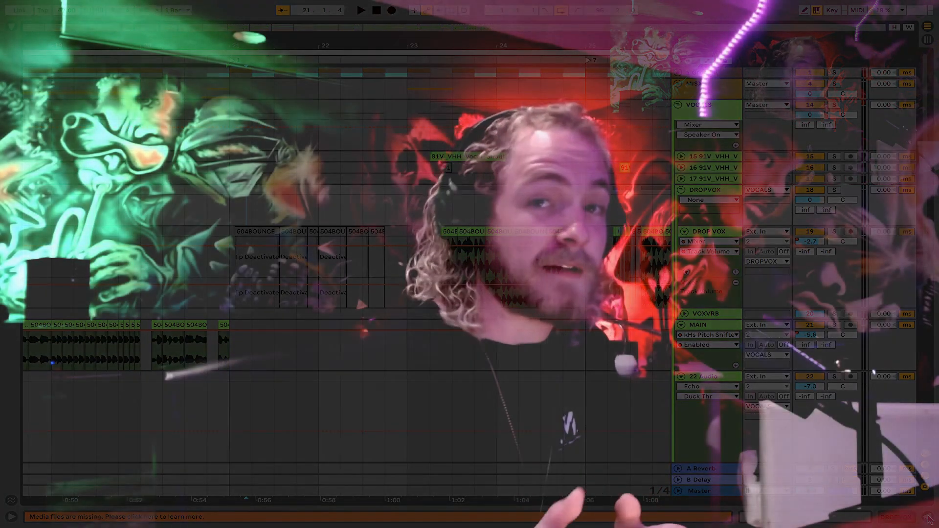